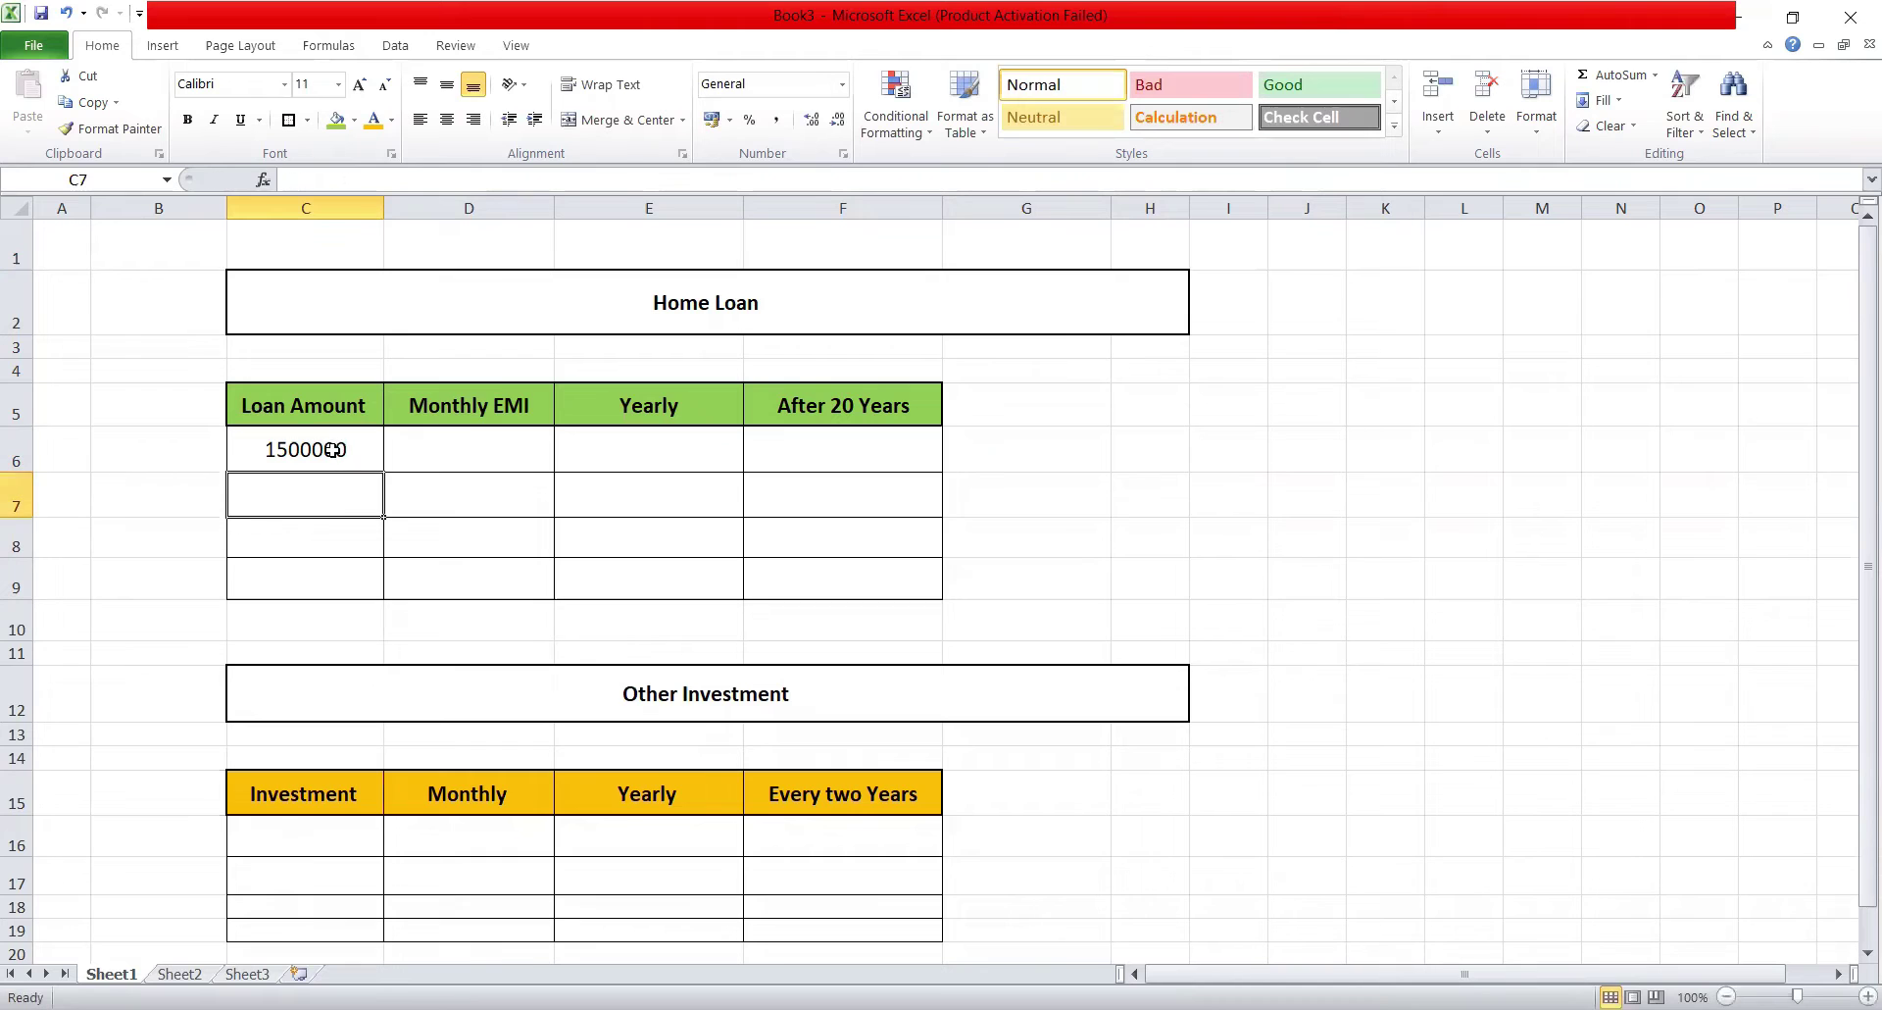
- Enter 14000 as the monthly EMI in D6 and calculate the yearly amount in E6 with =D6*12
left_click(472, 449)
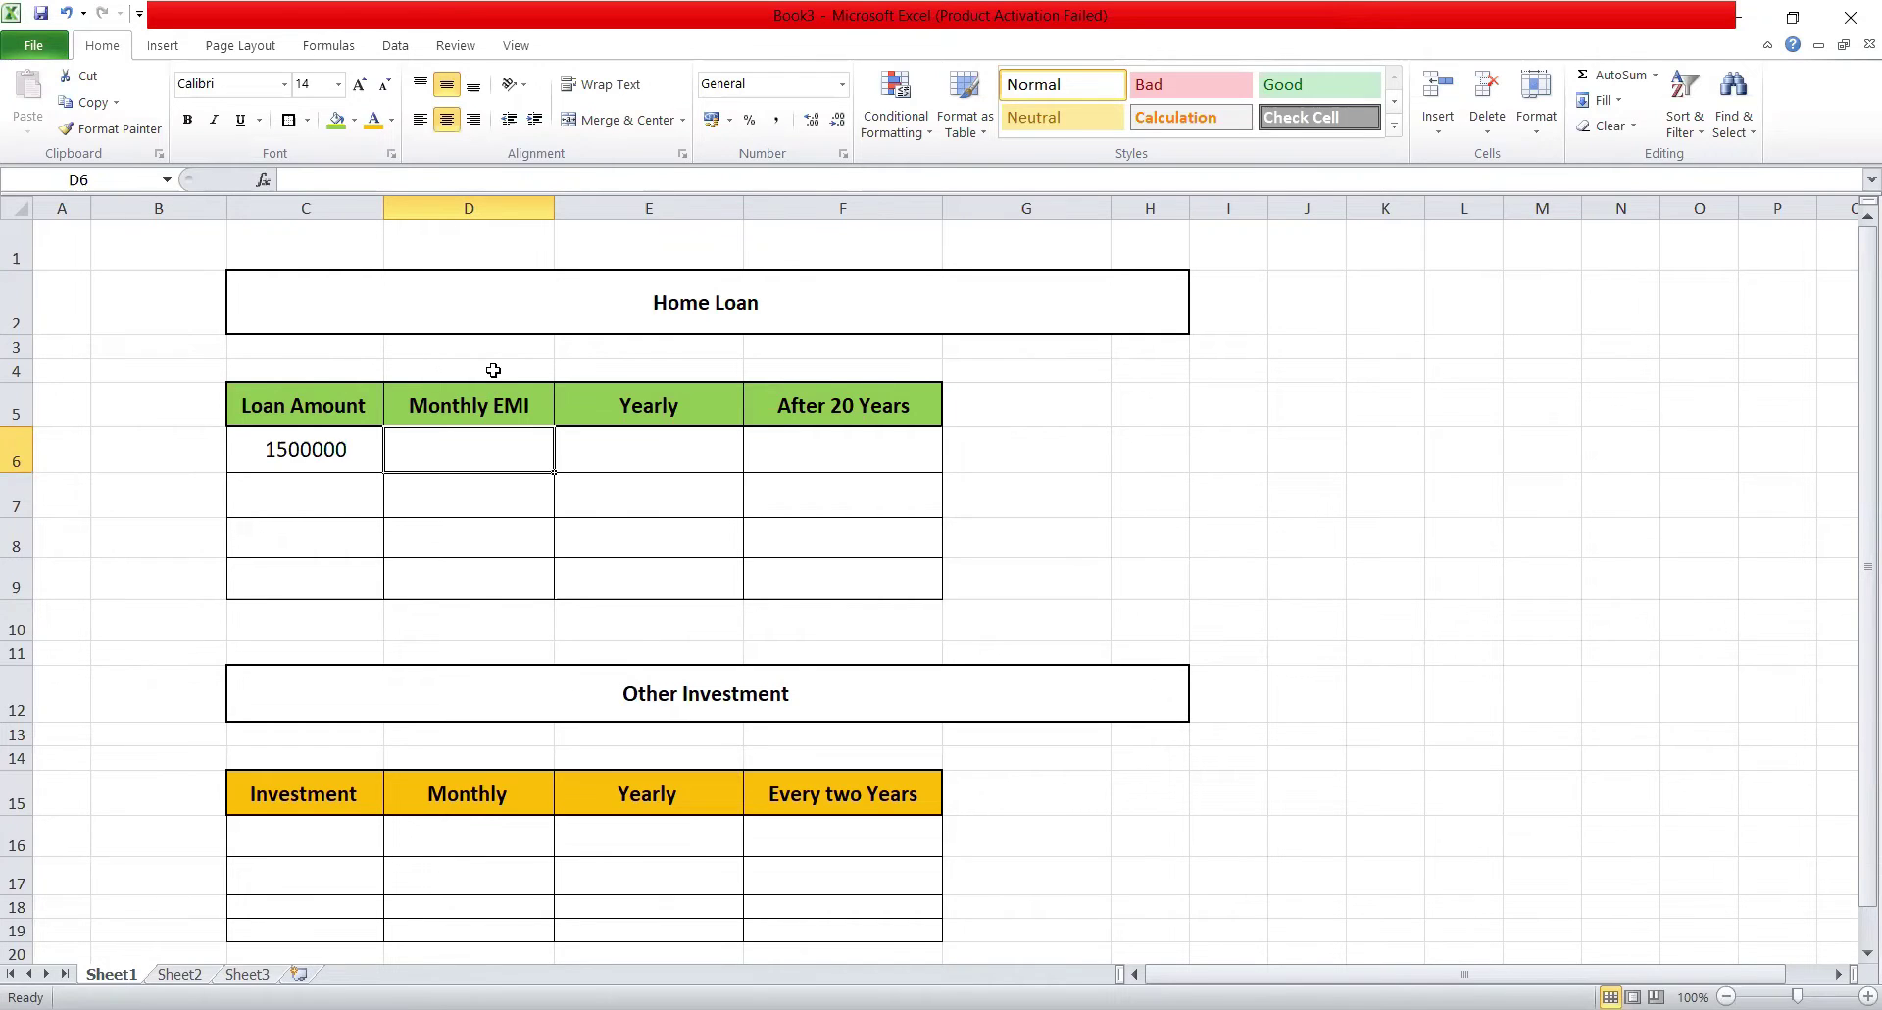
type("14000")
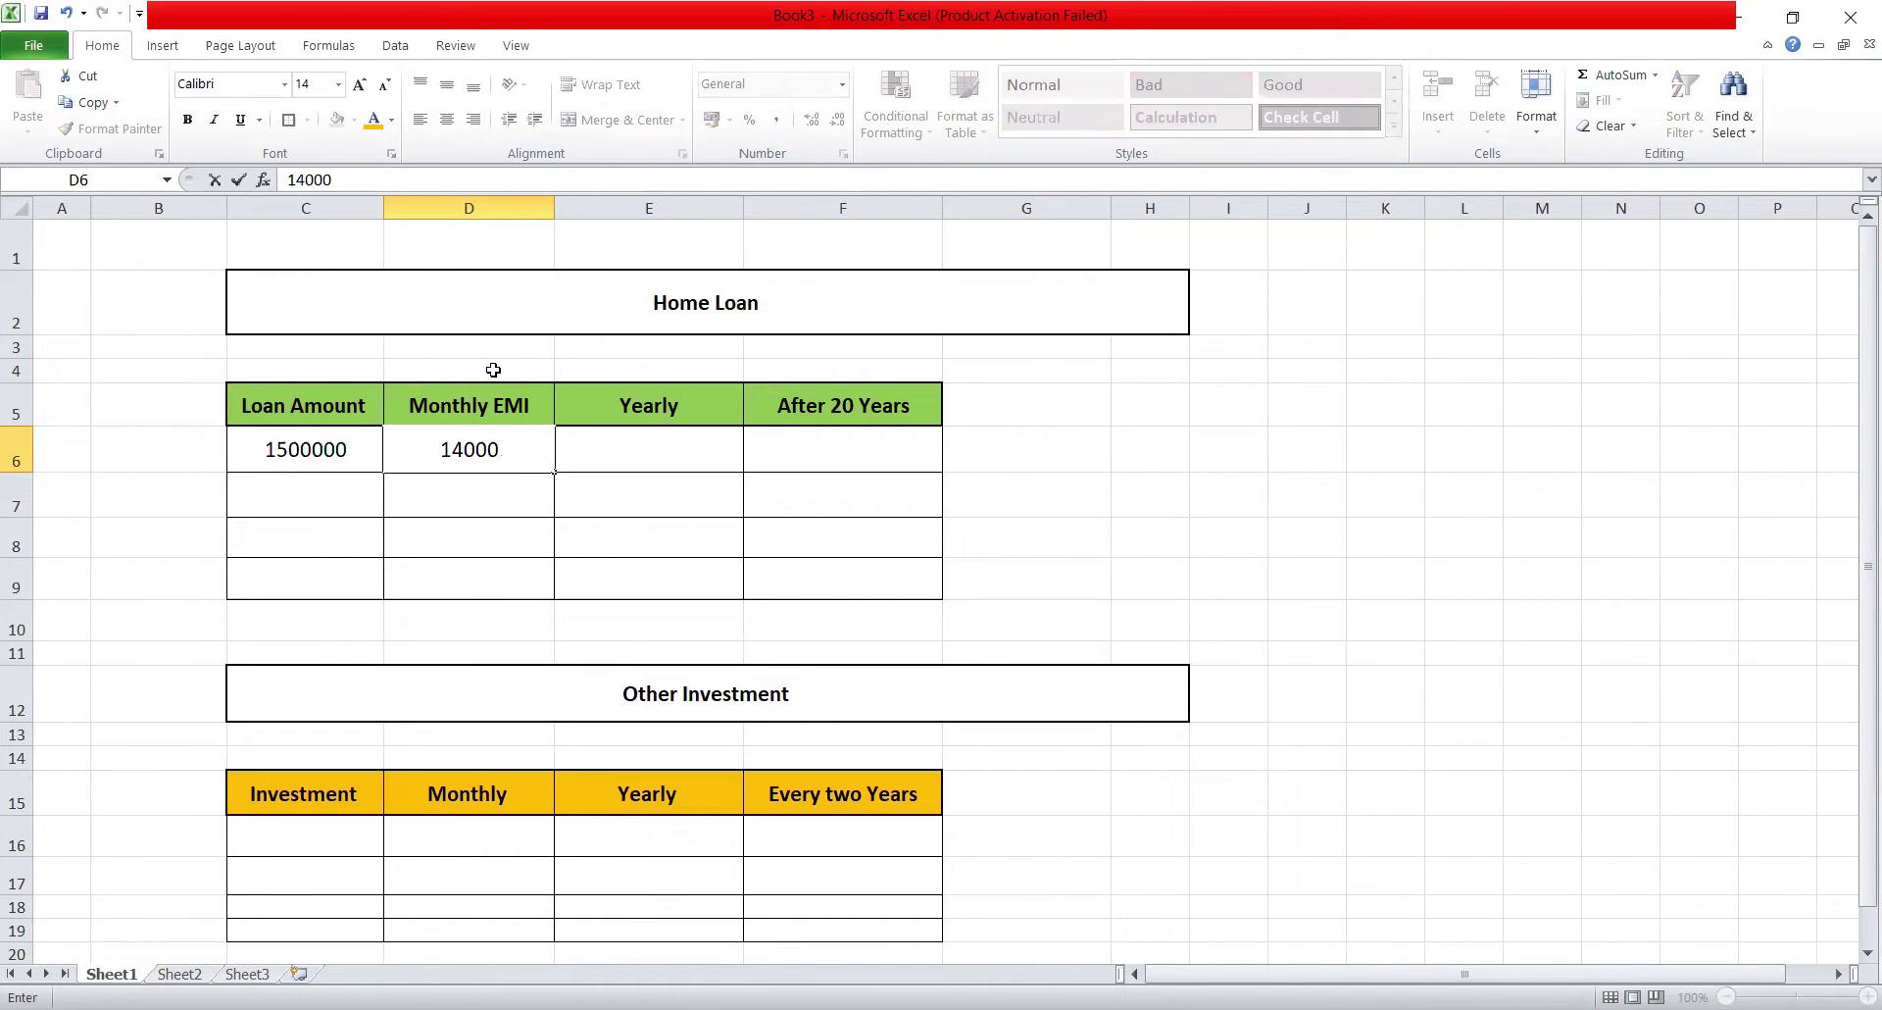
left_click(642, 447)
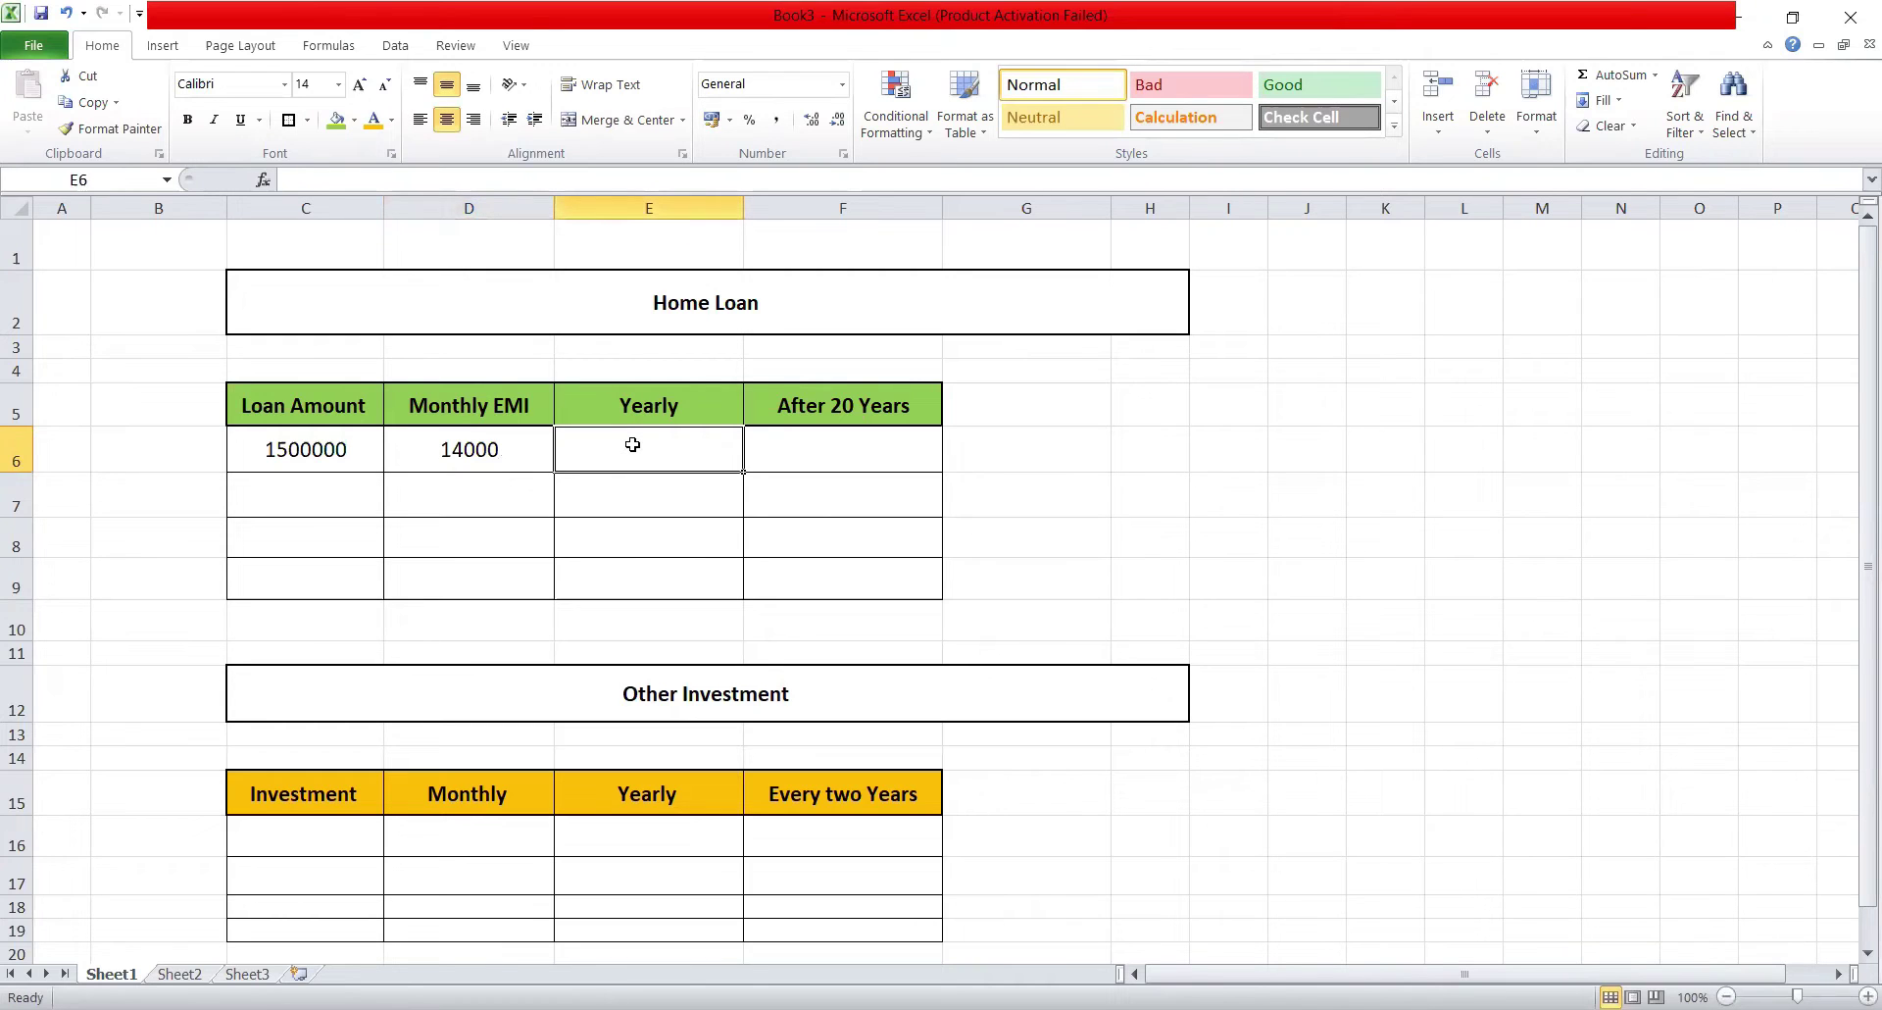
type("=")
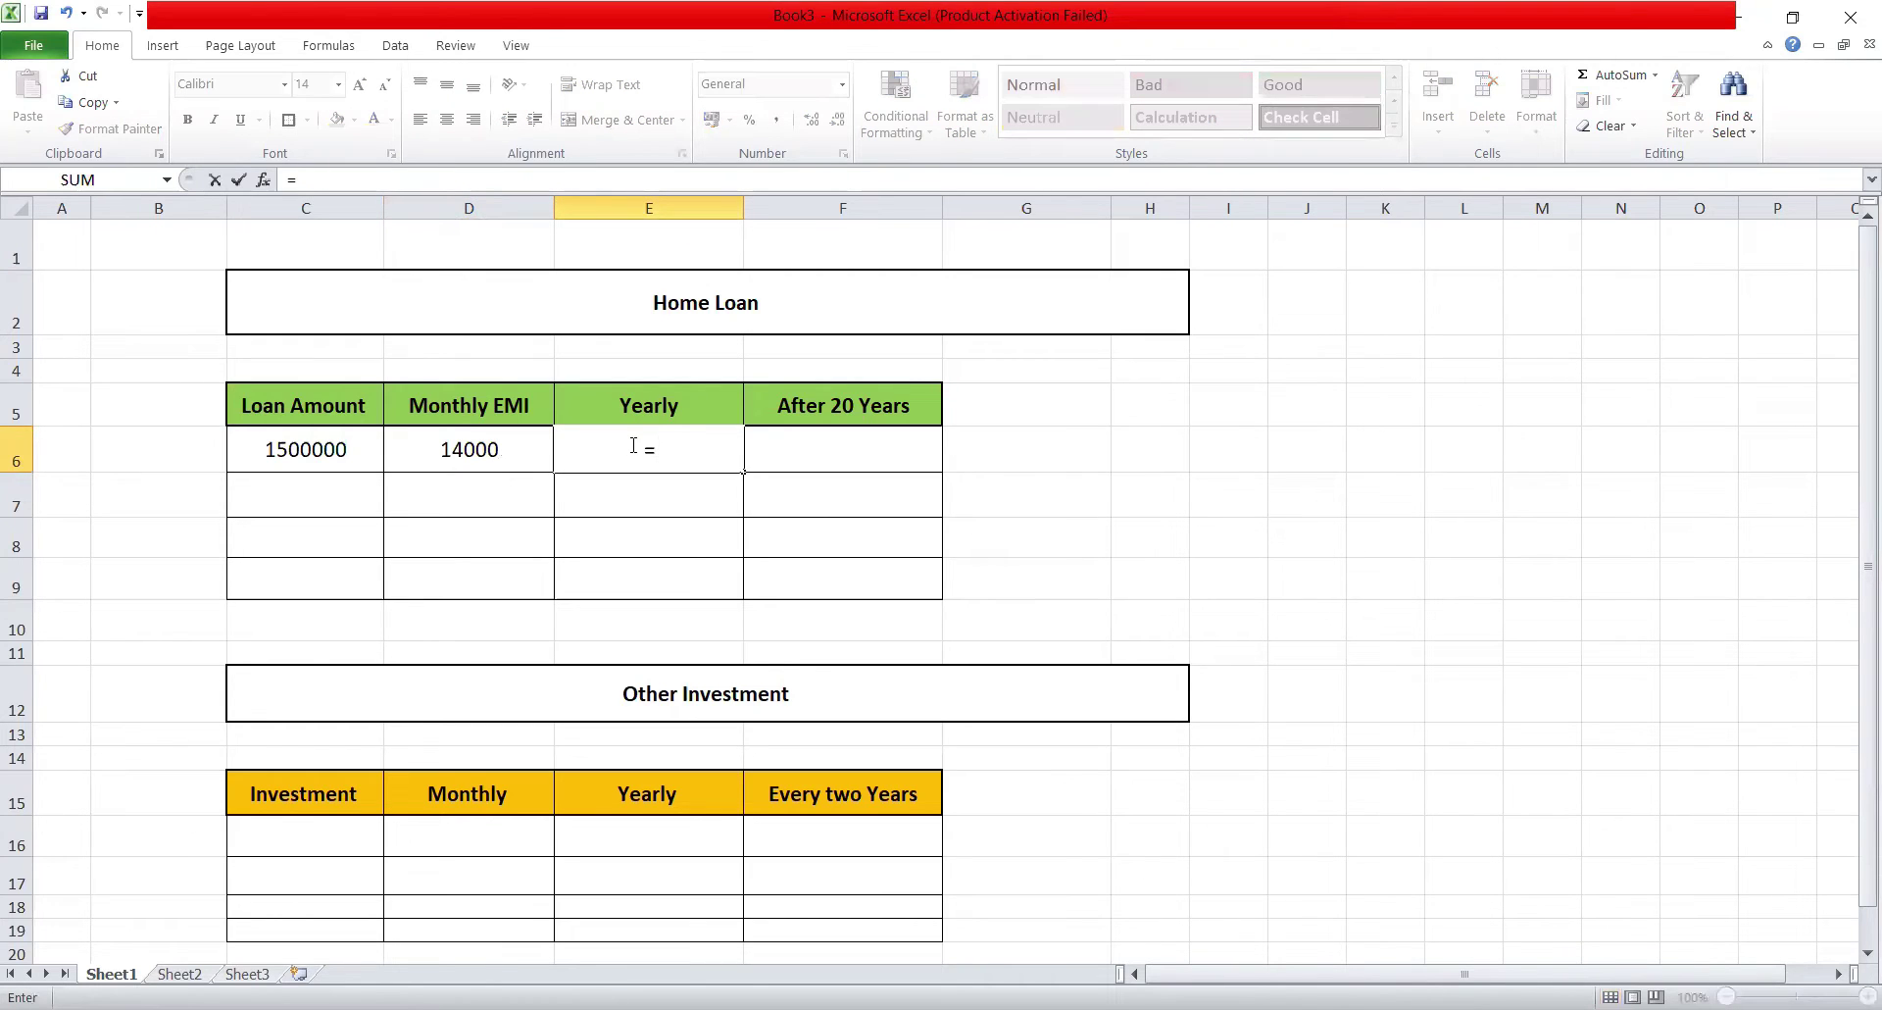
left_click(503, 453)
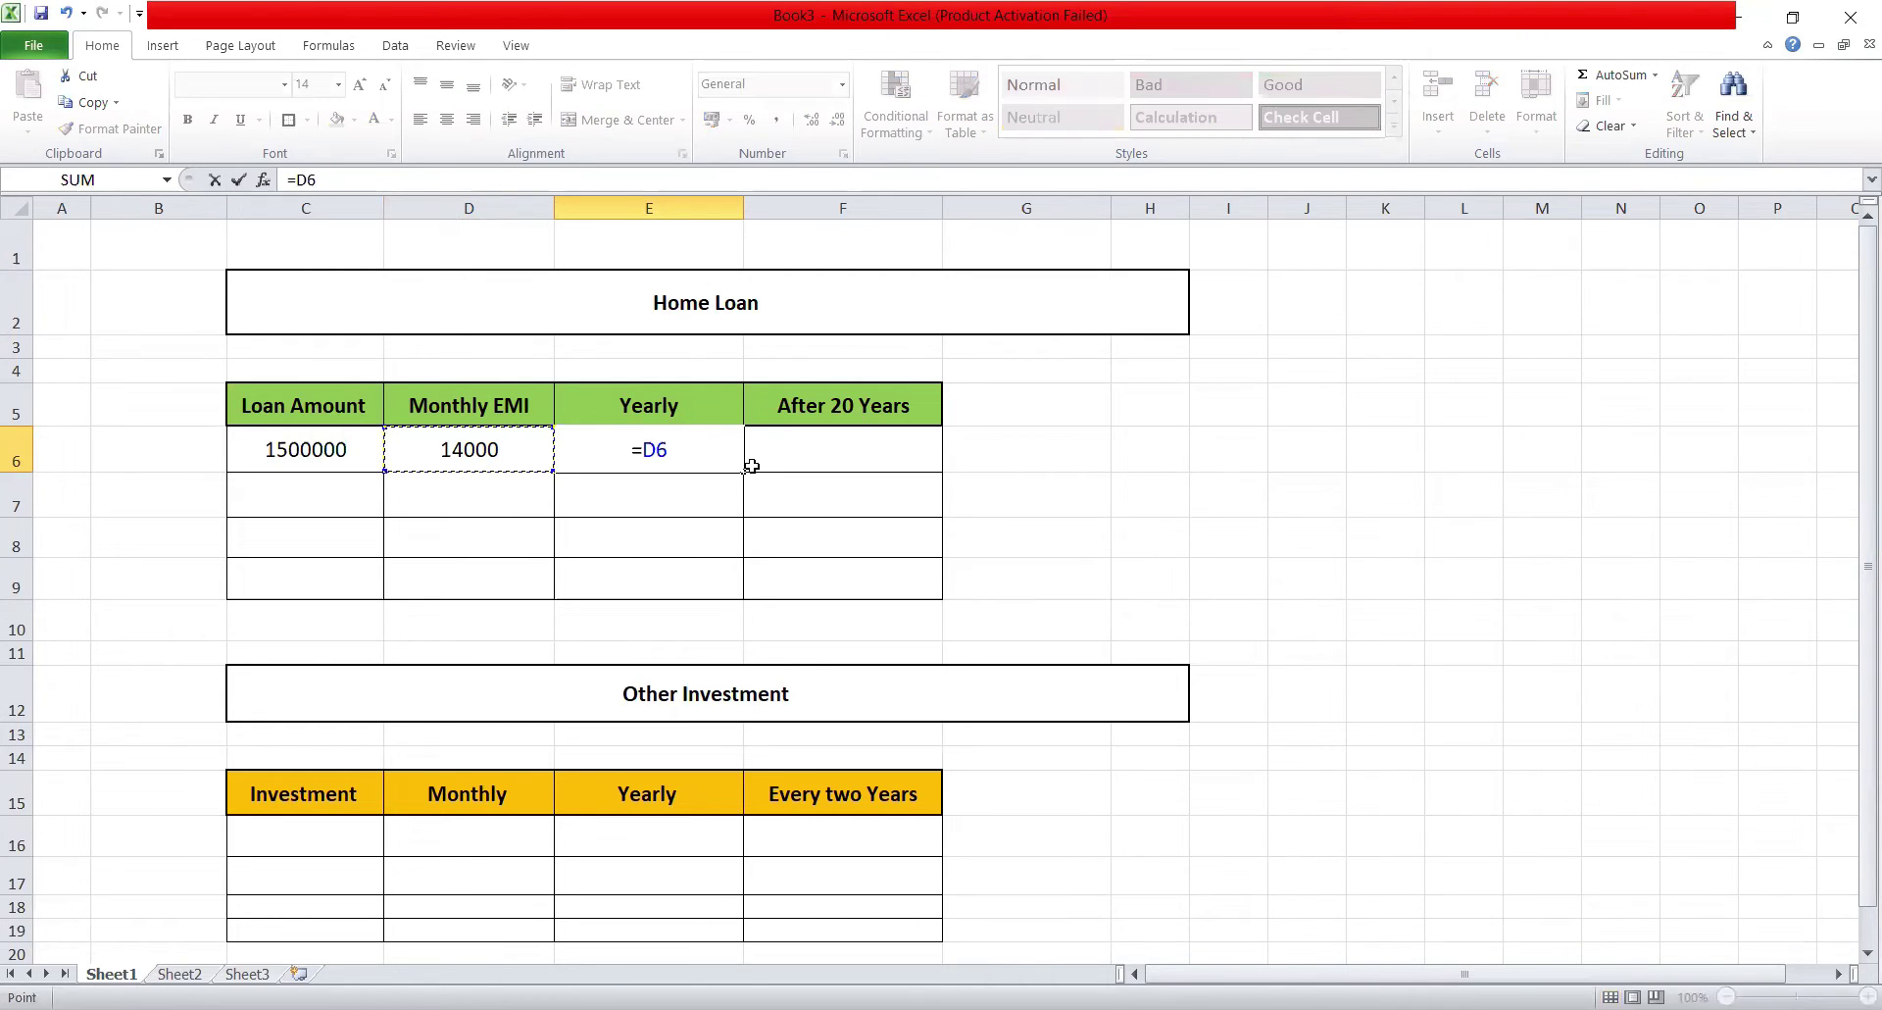
type("*12")
key("Return")
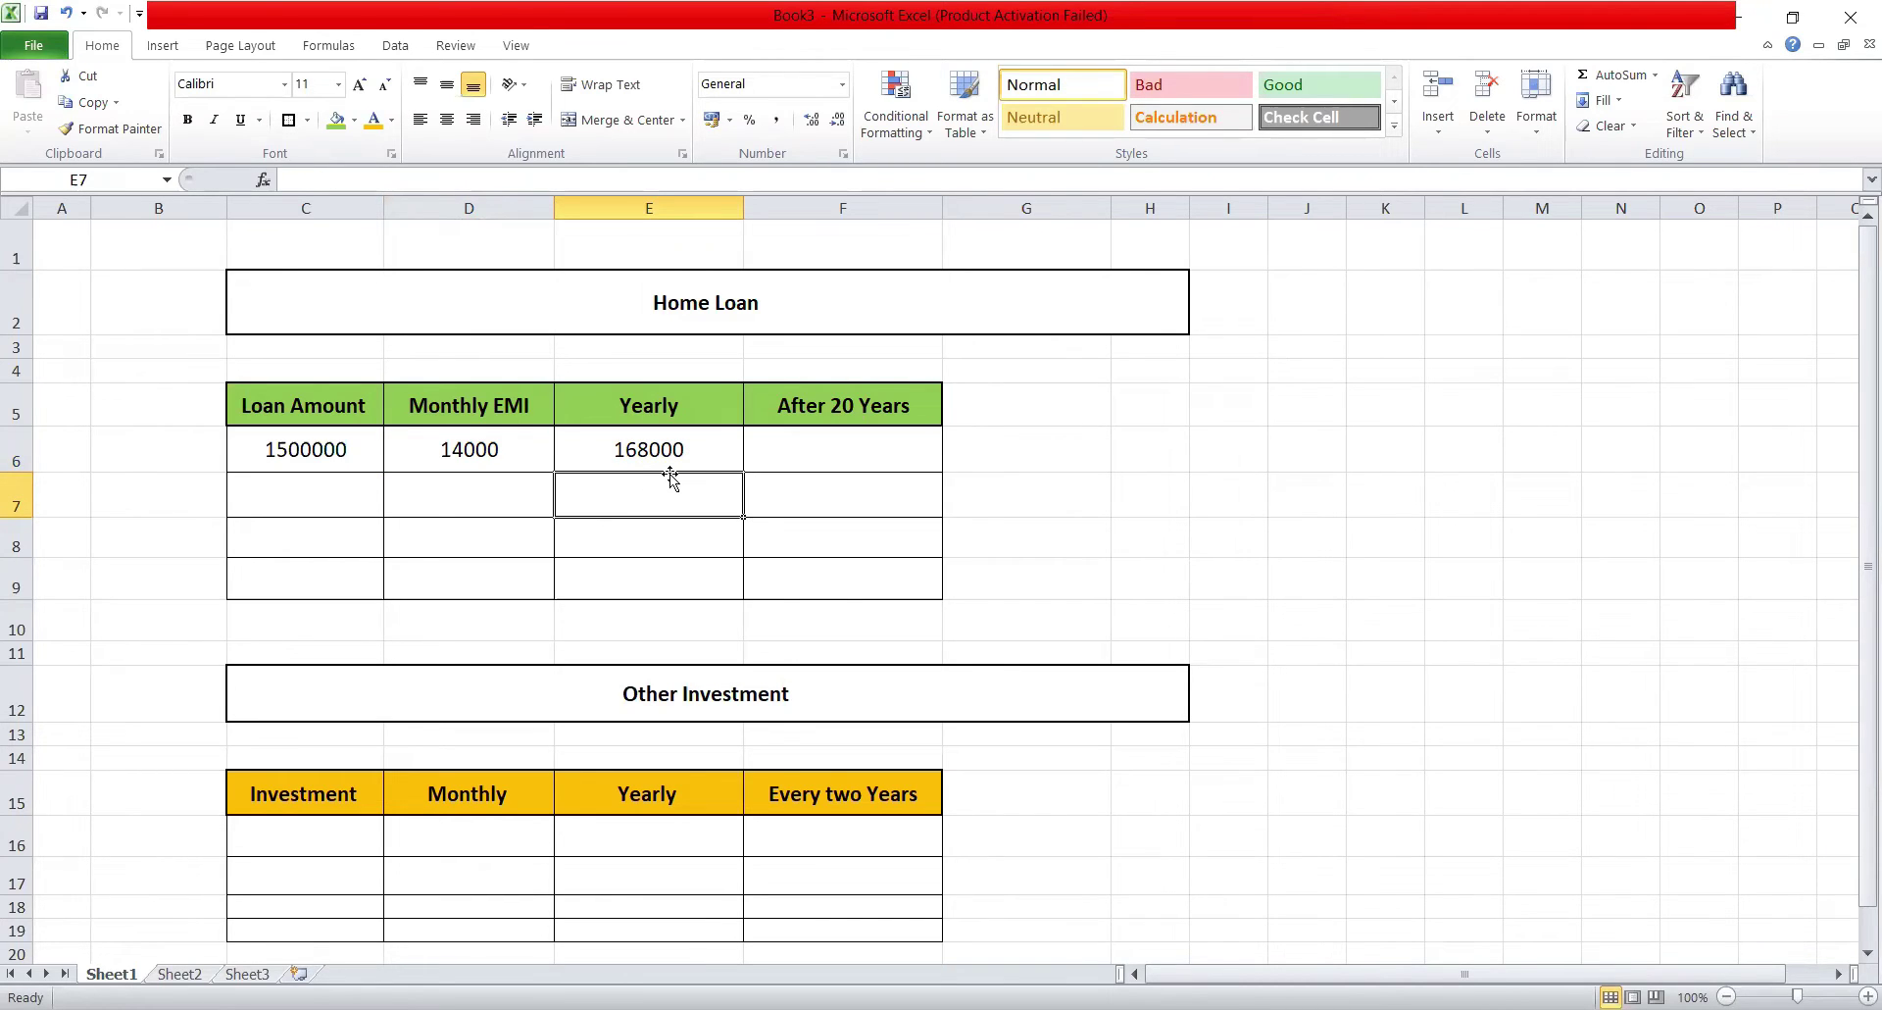
- Calculate the home loan's After 20 Years amount in F6 with the formula =E6*20
left_click(807, 443)
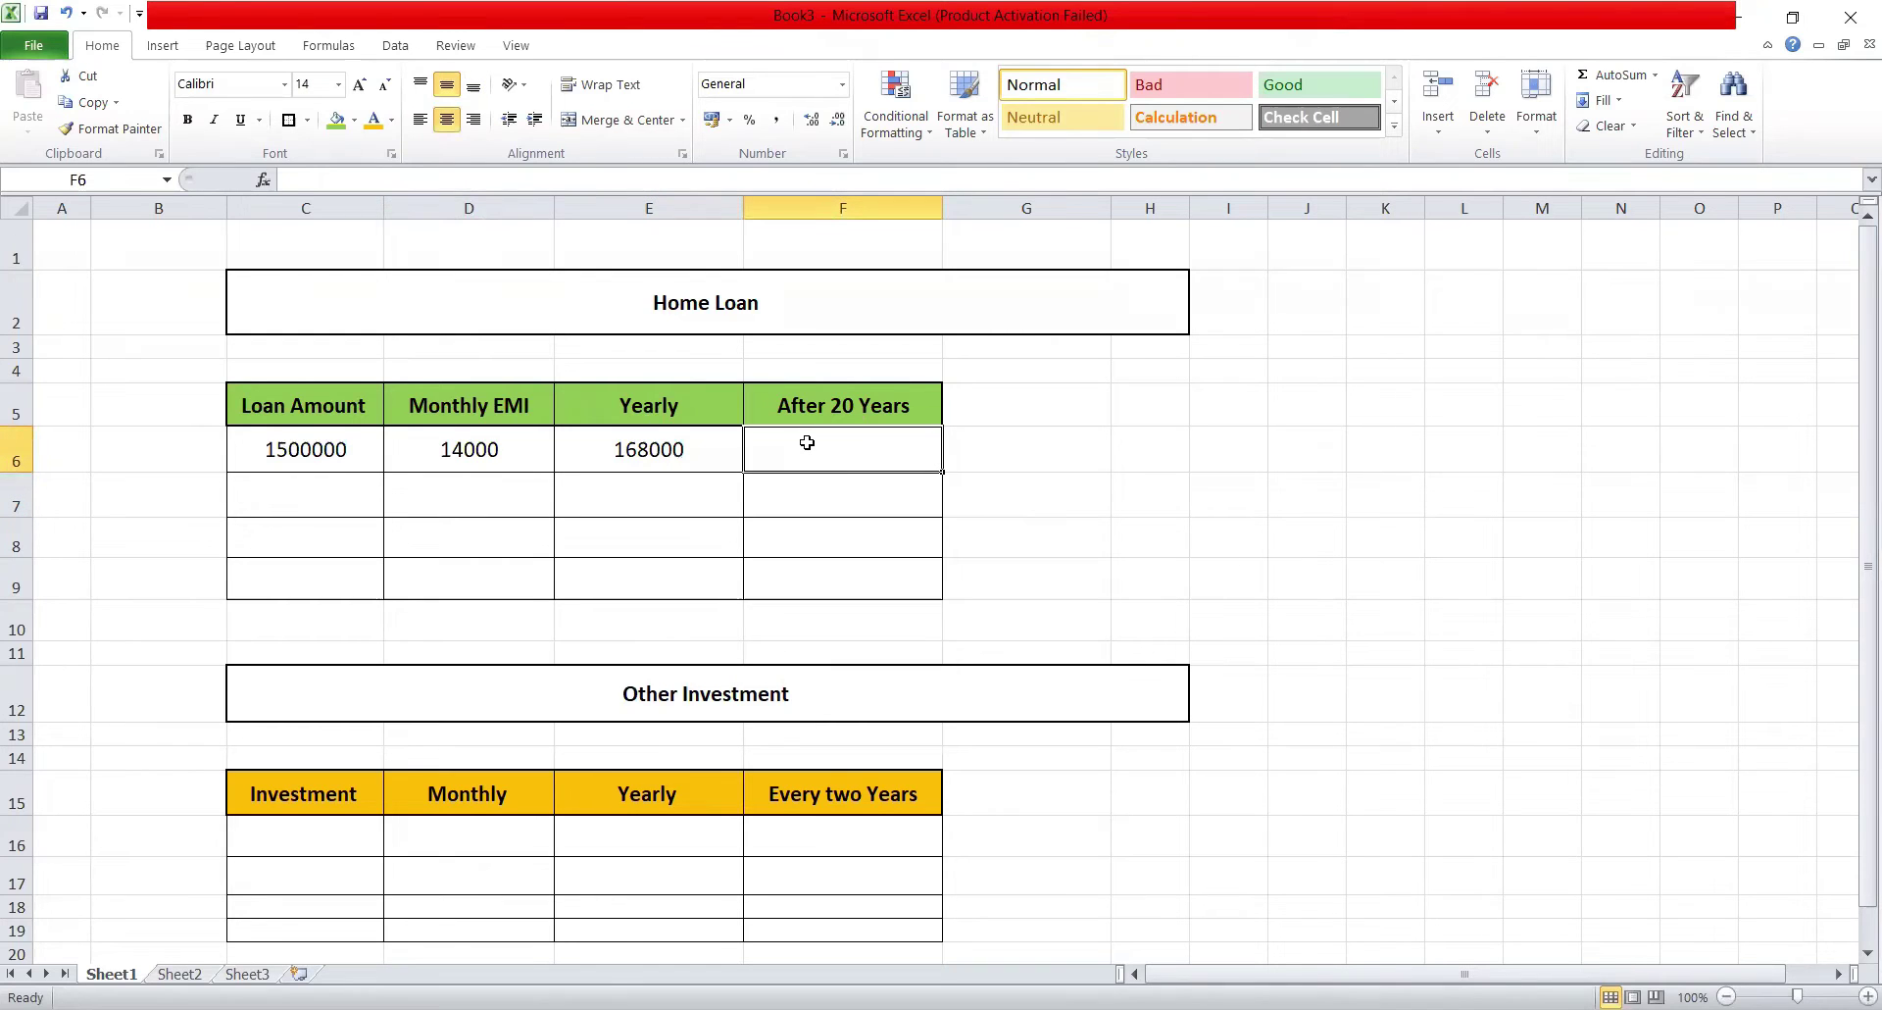
type("=")
left_click(655, 449)
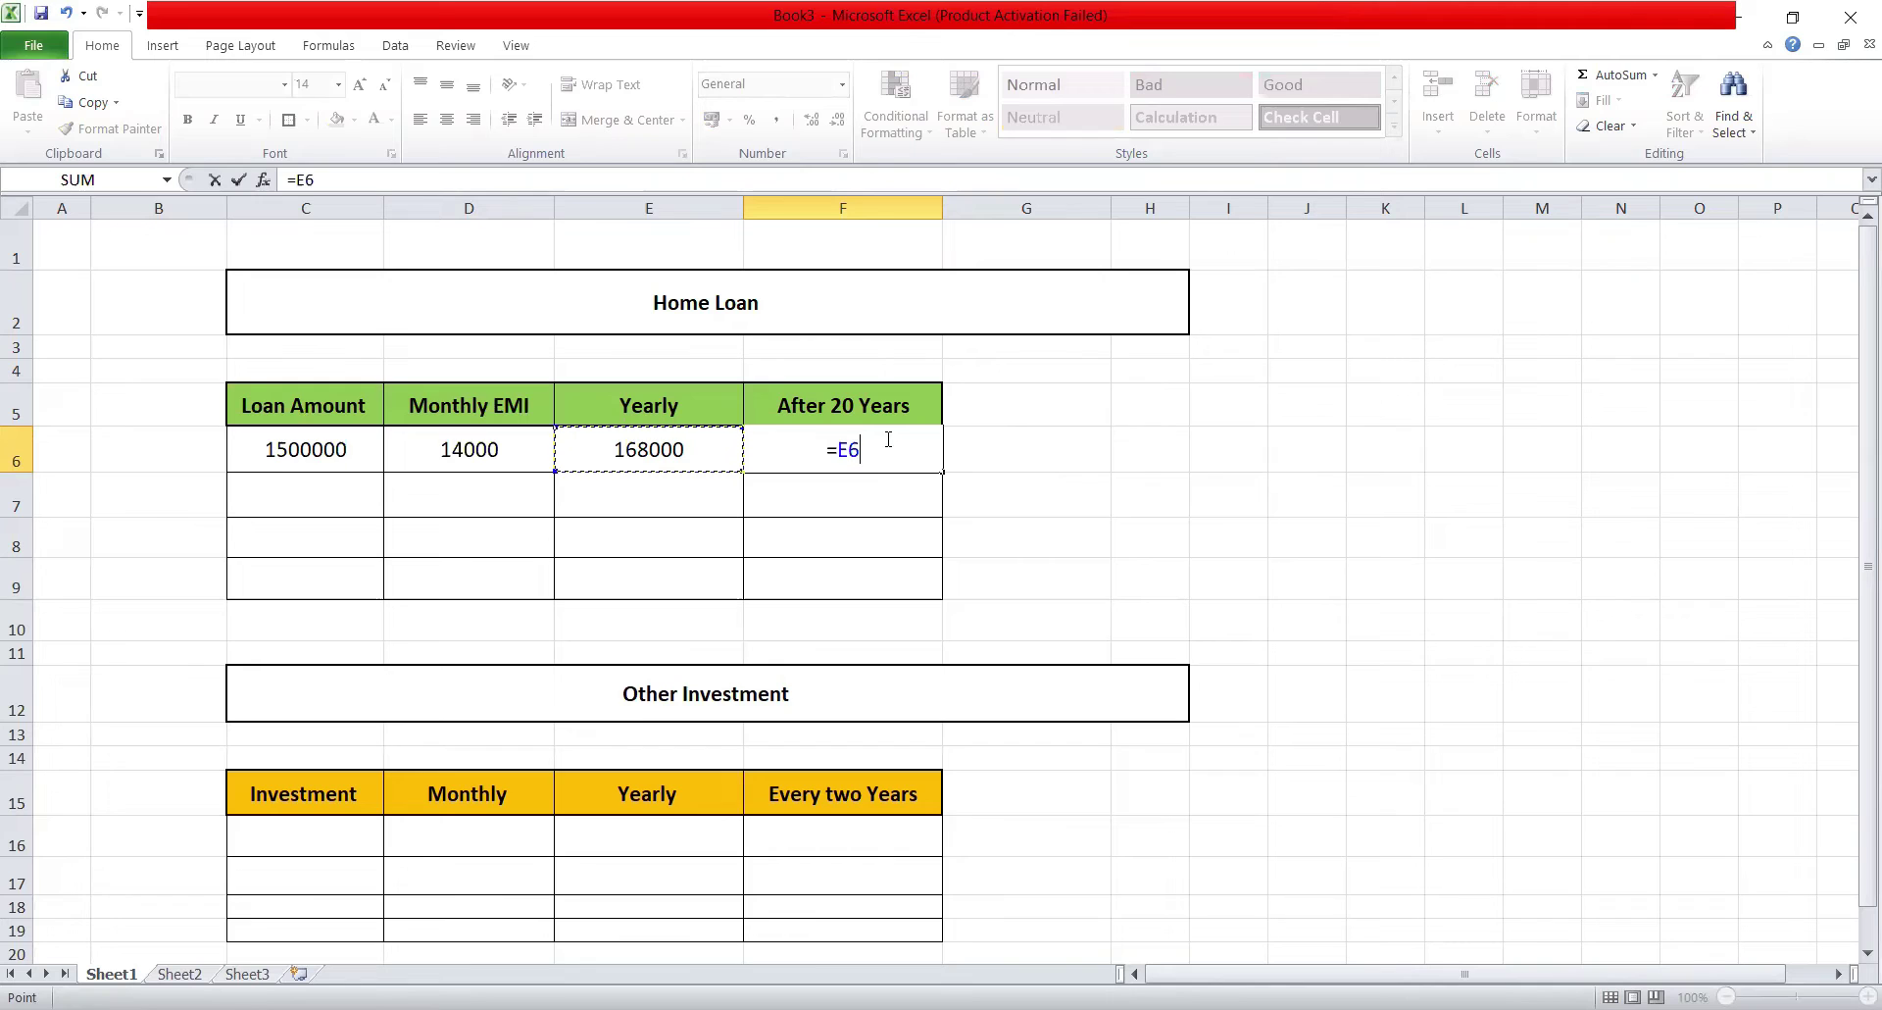
type("*20")
key("Return")
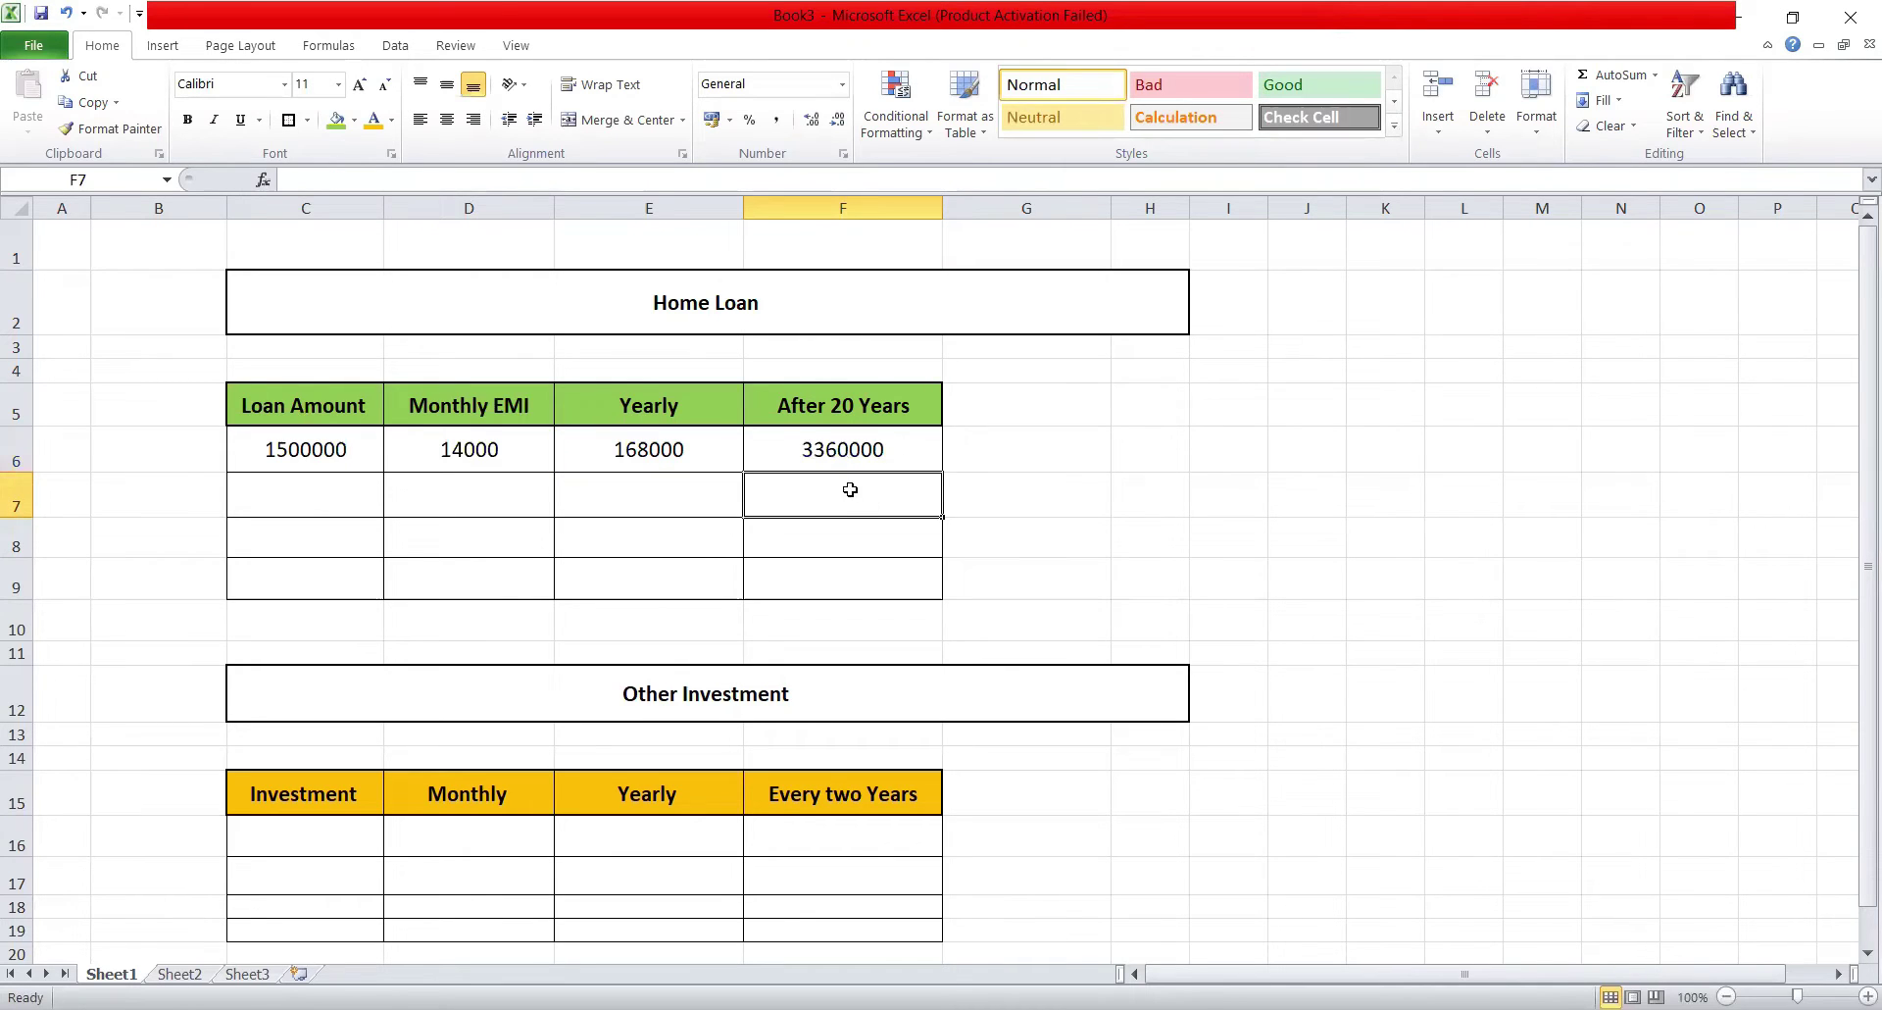
left_click(333, 450)
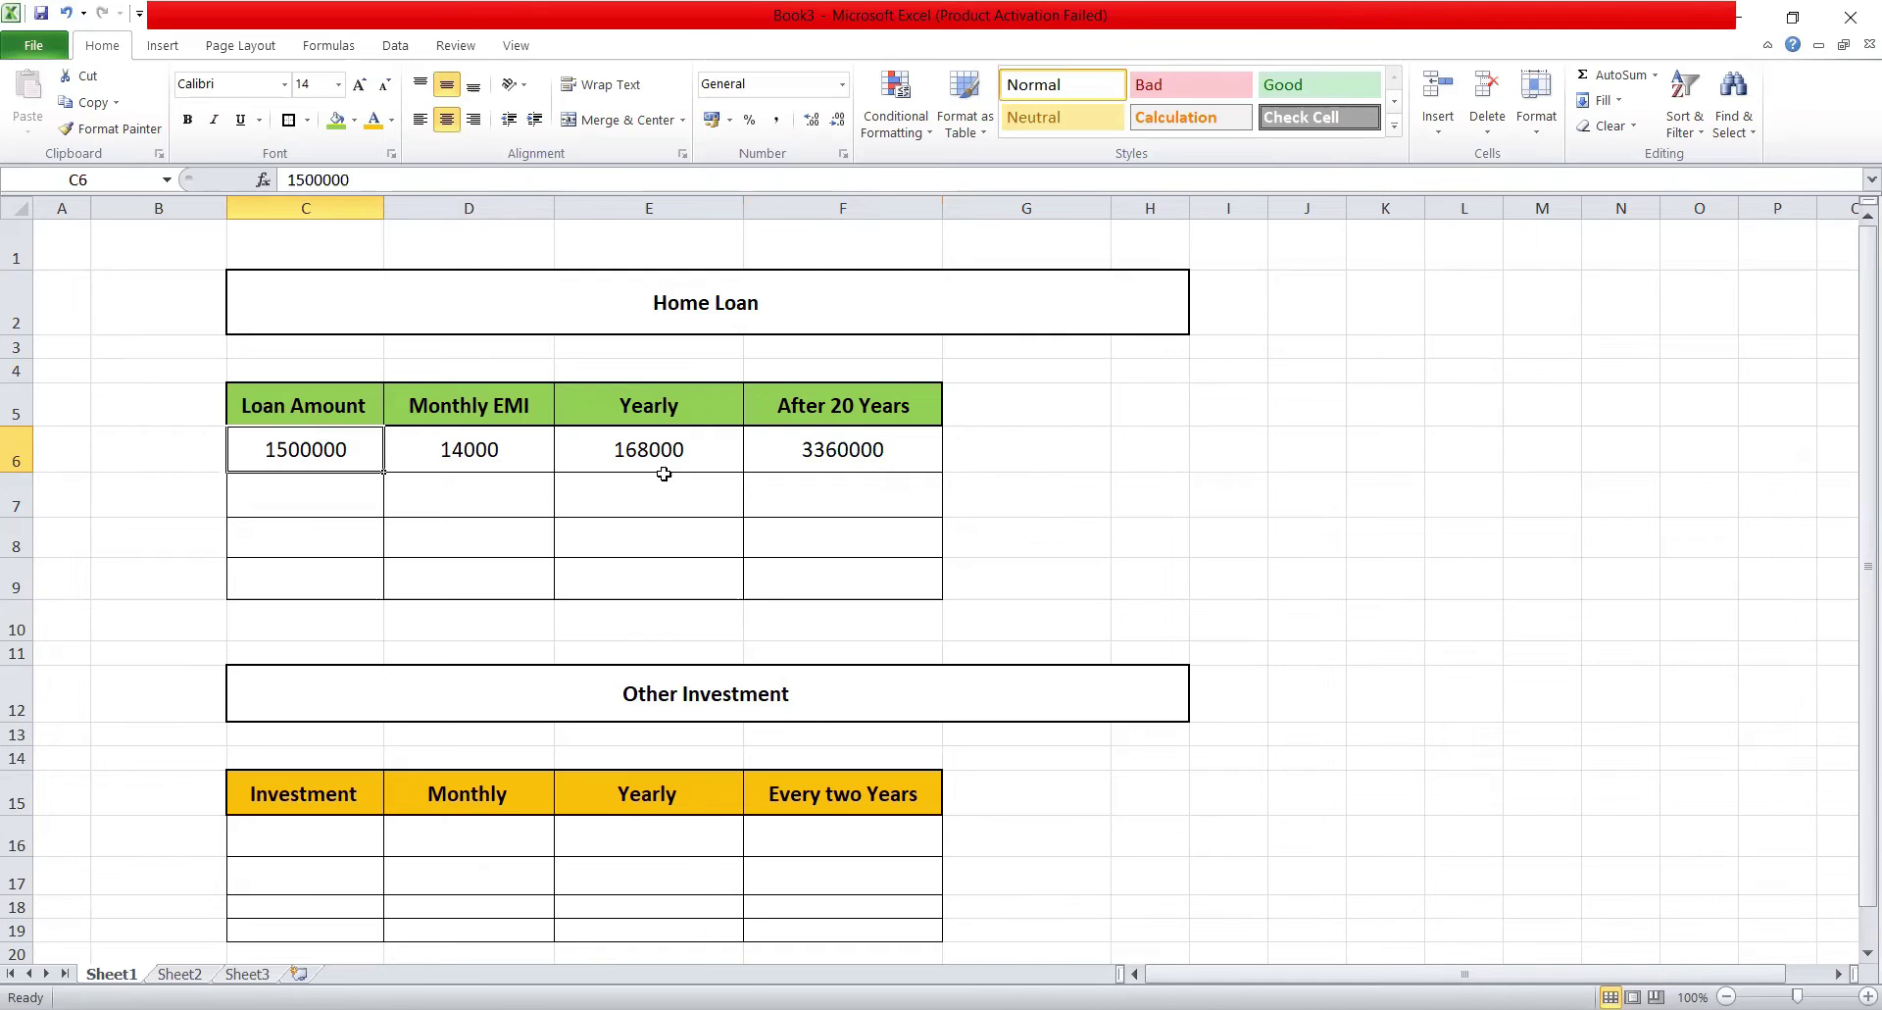
left_click(872, 453)
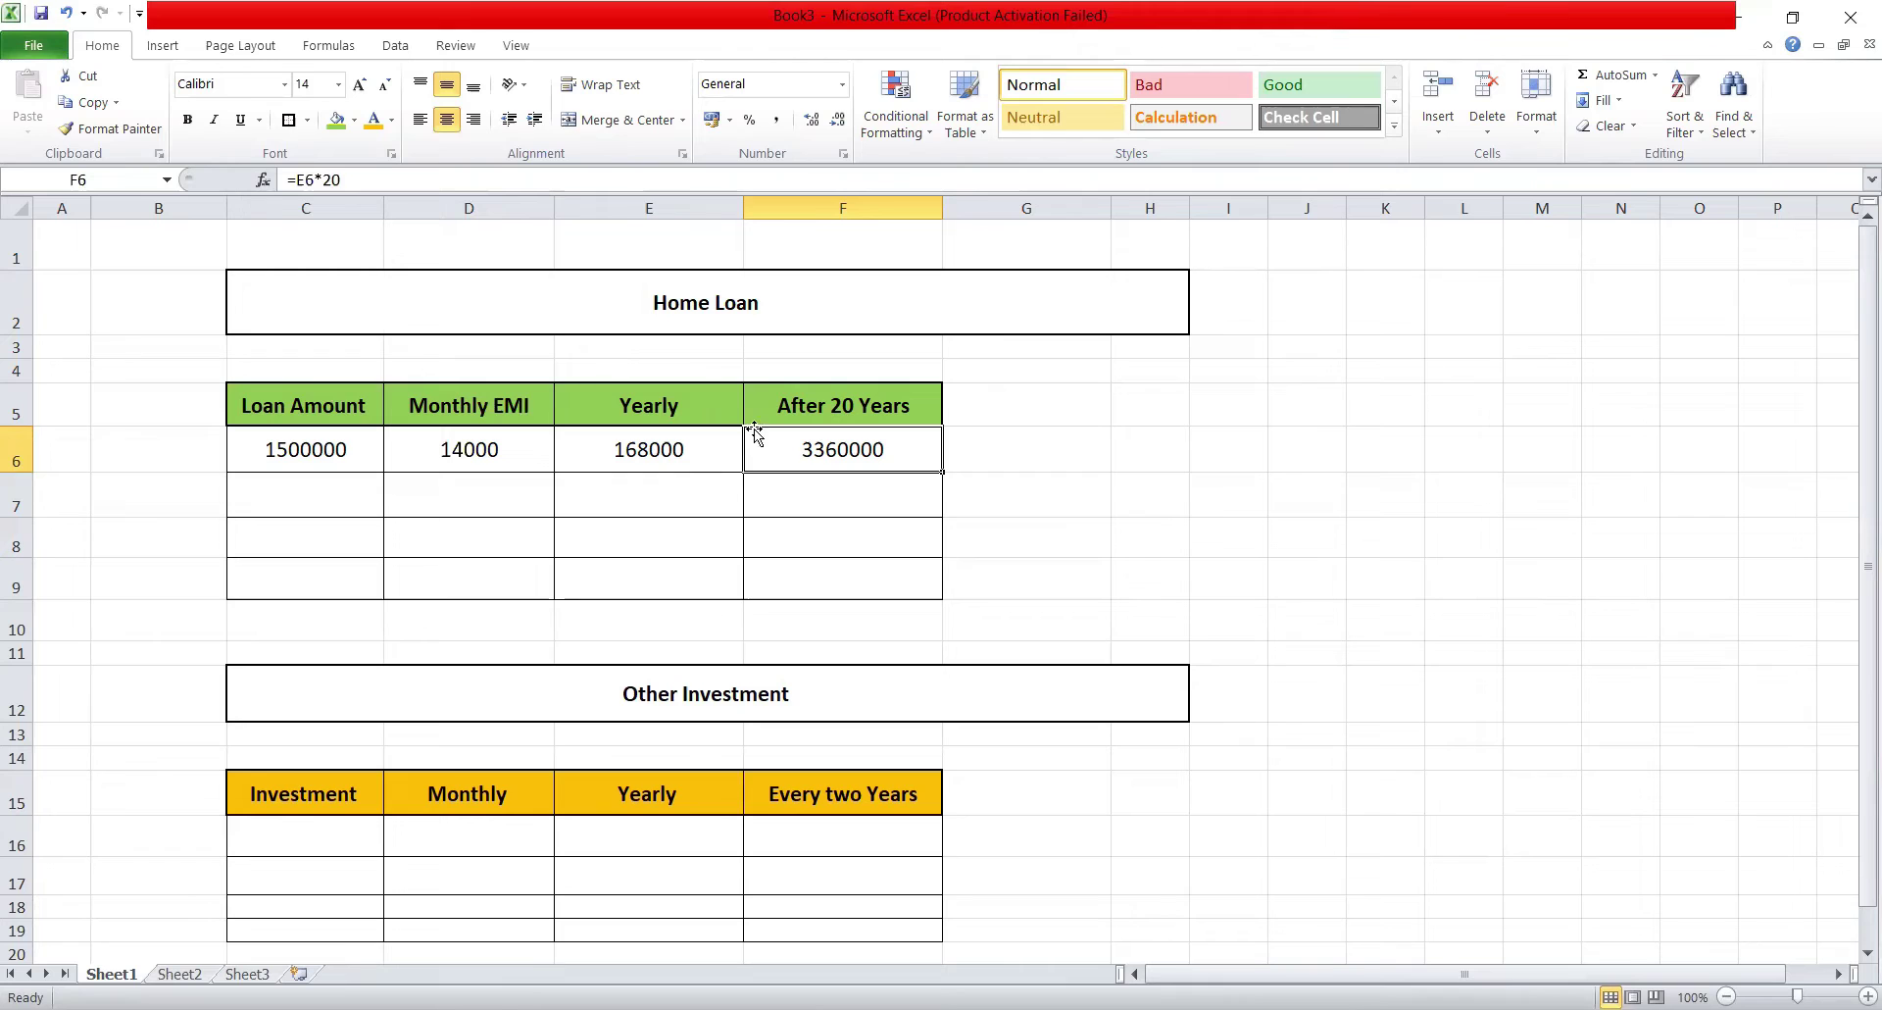
left_click(580, 542)
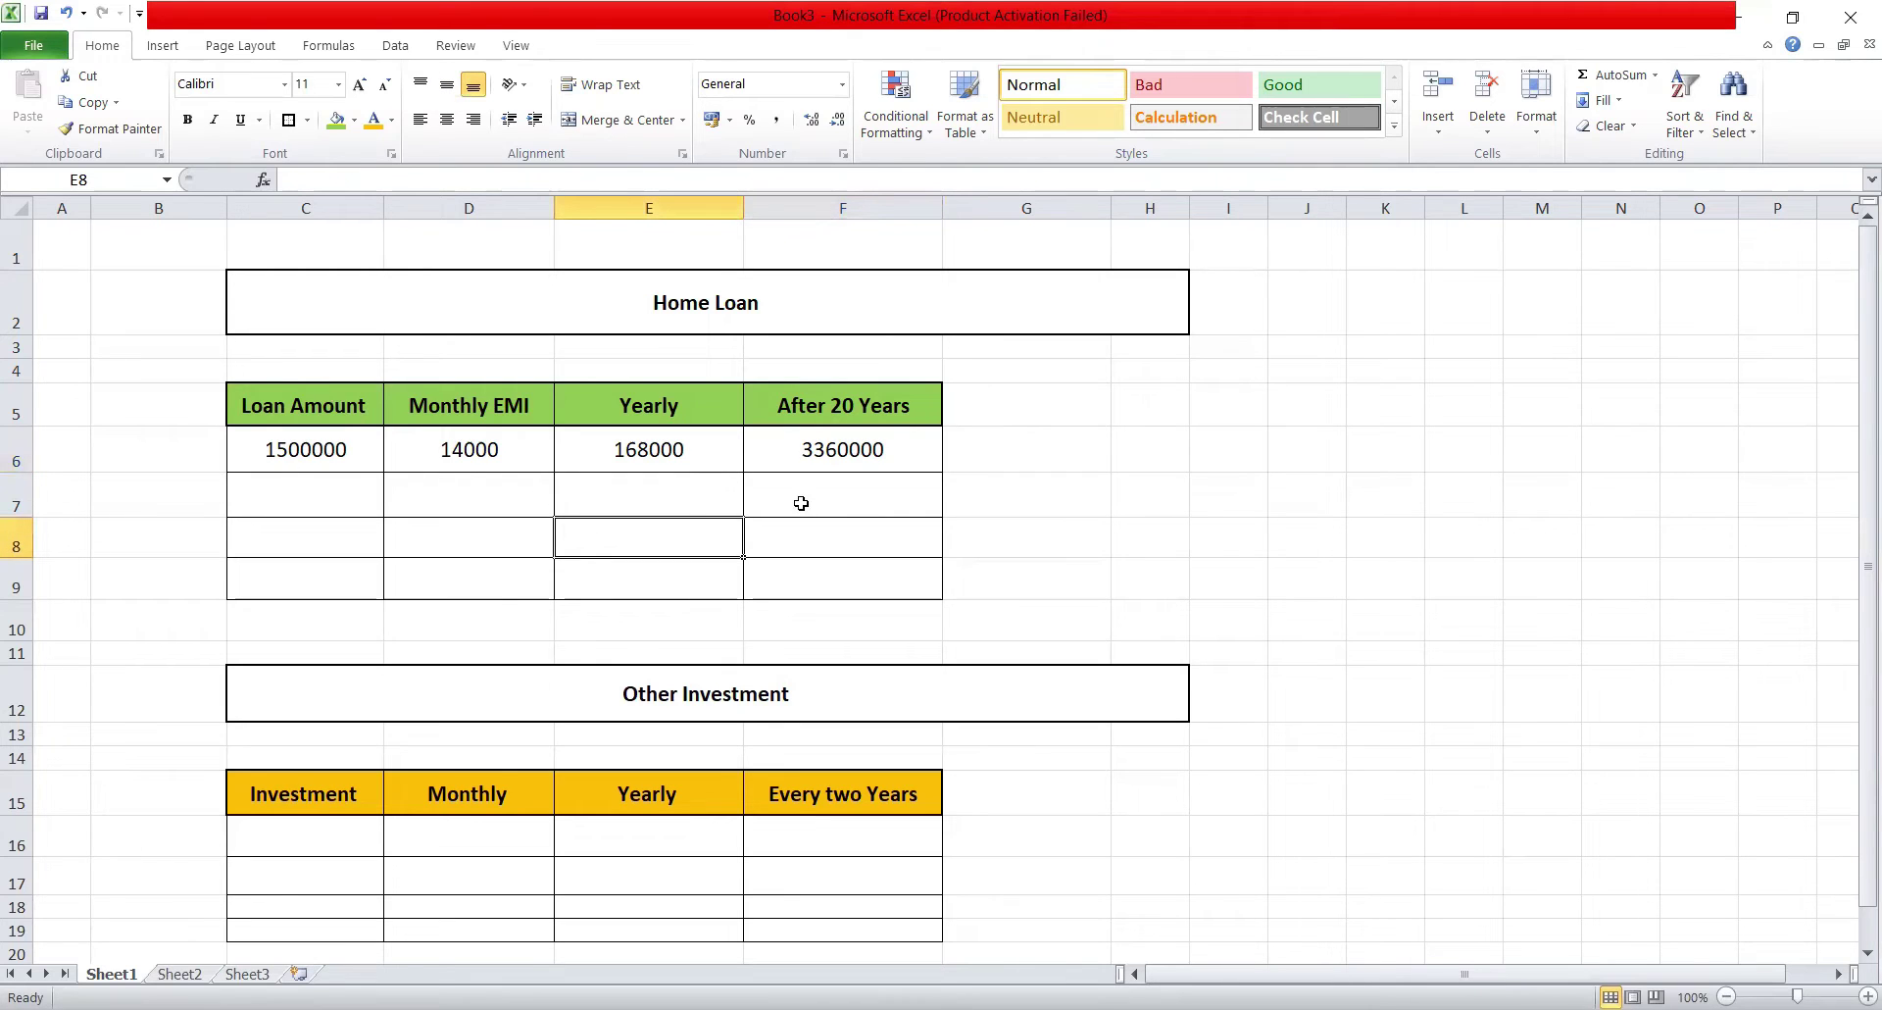
left_click(1023, 451)
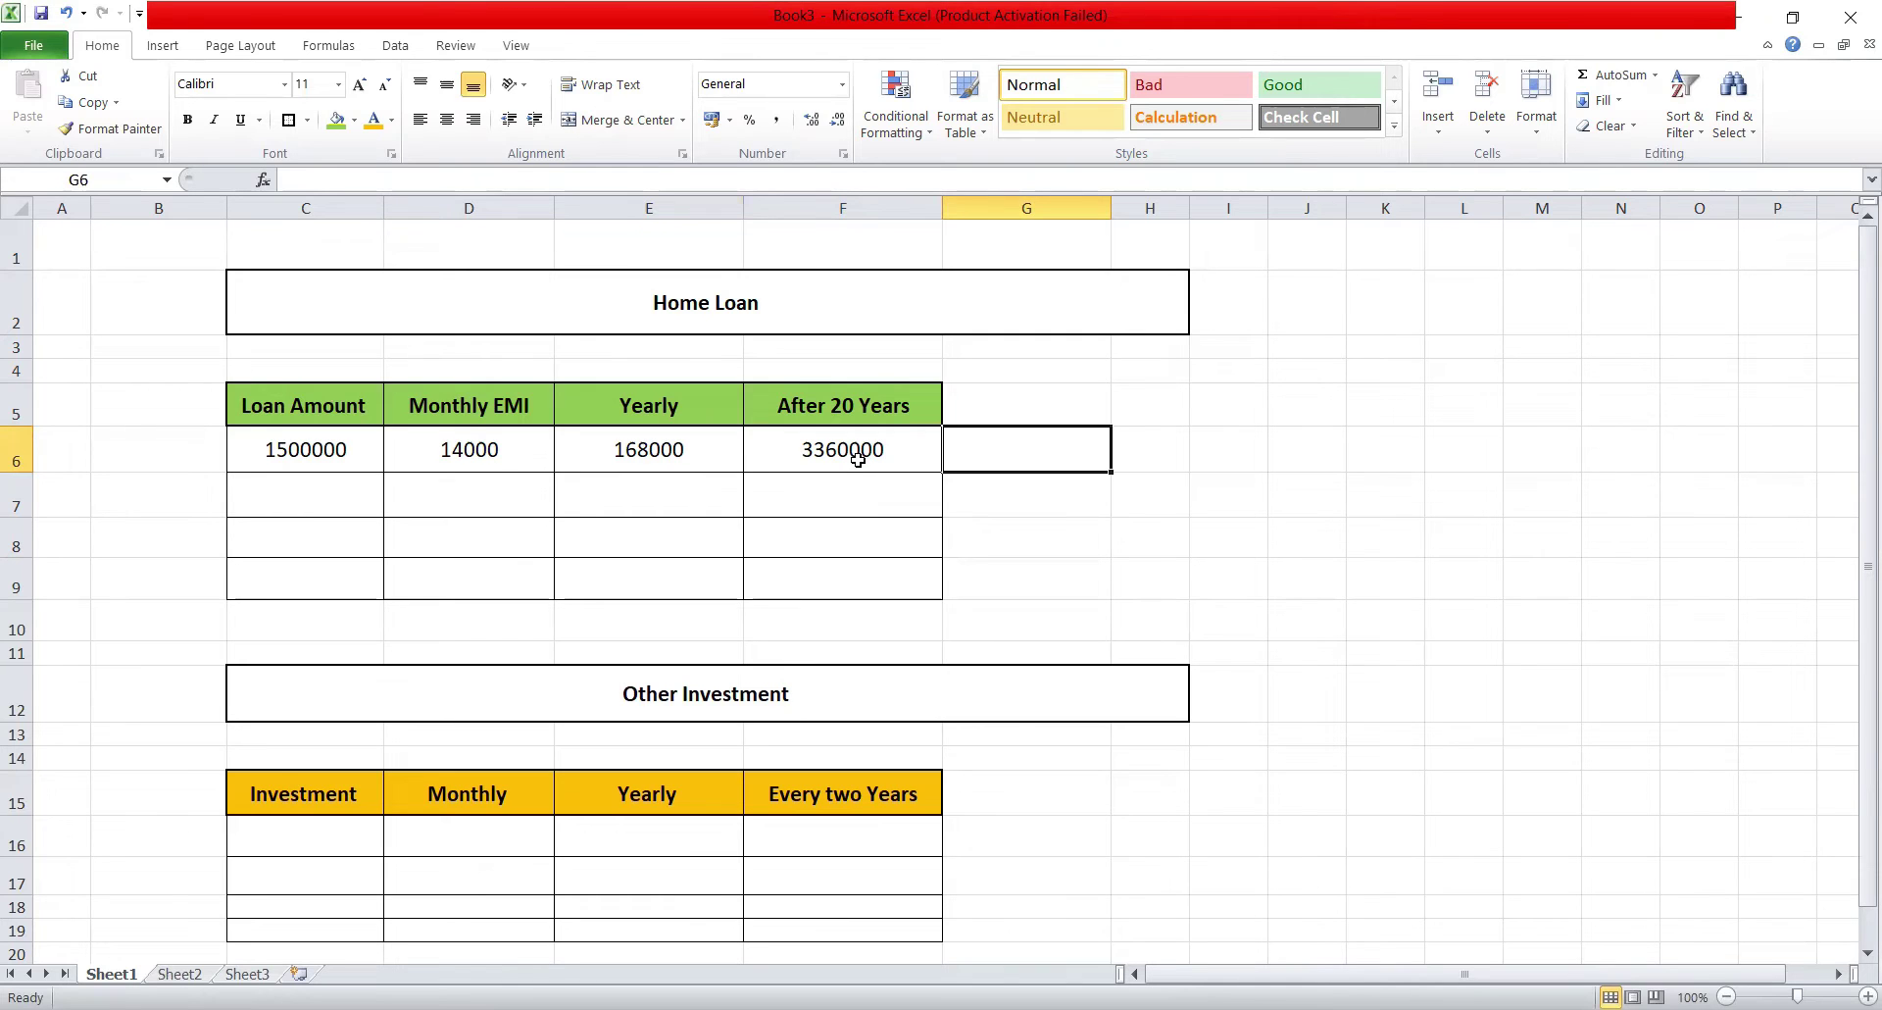
left_click(868, 502)
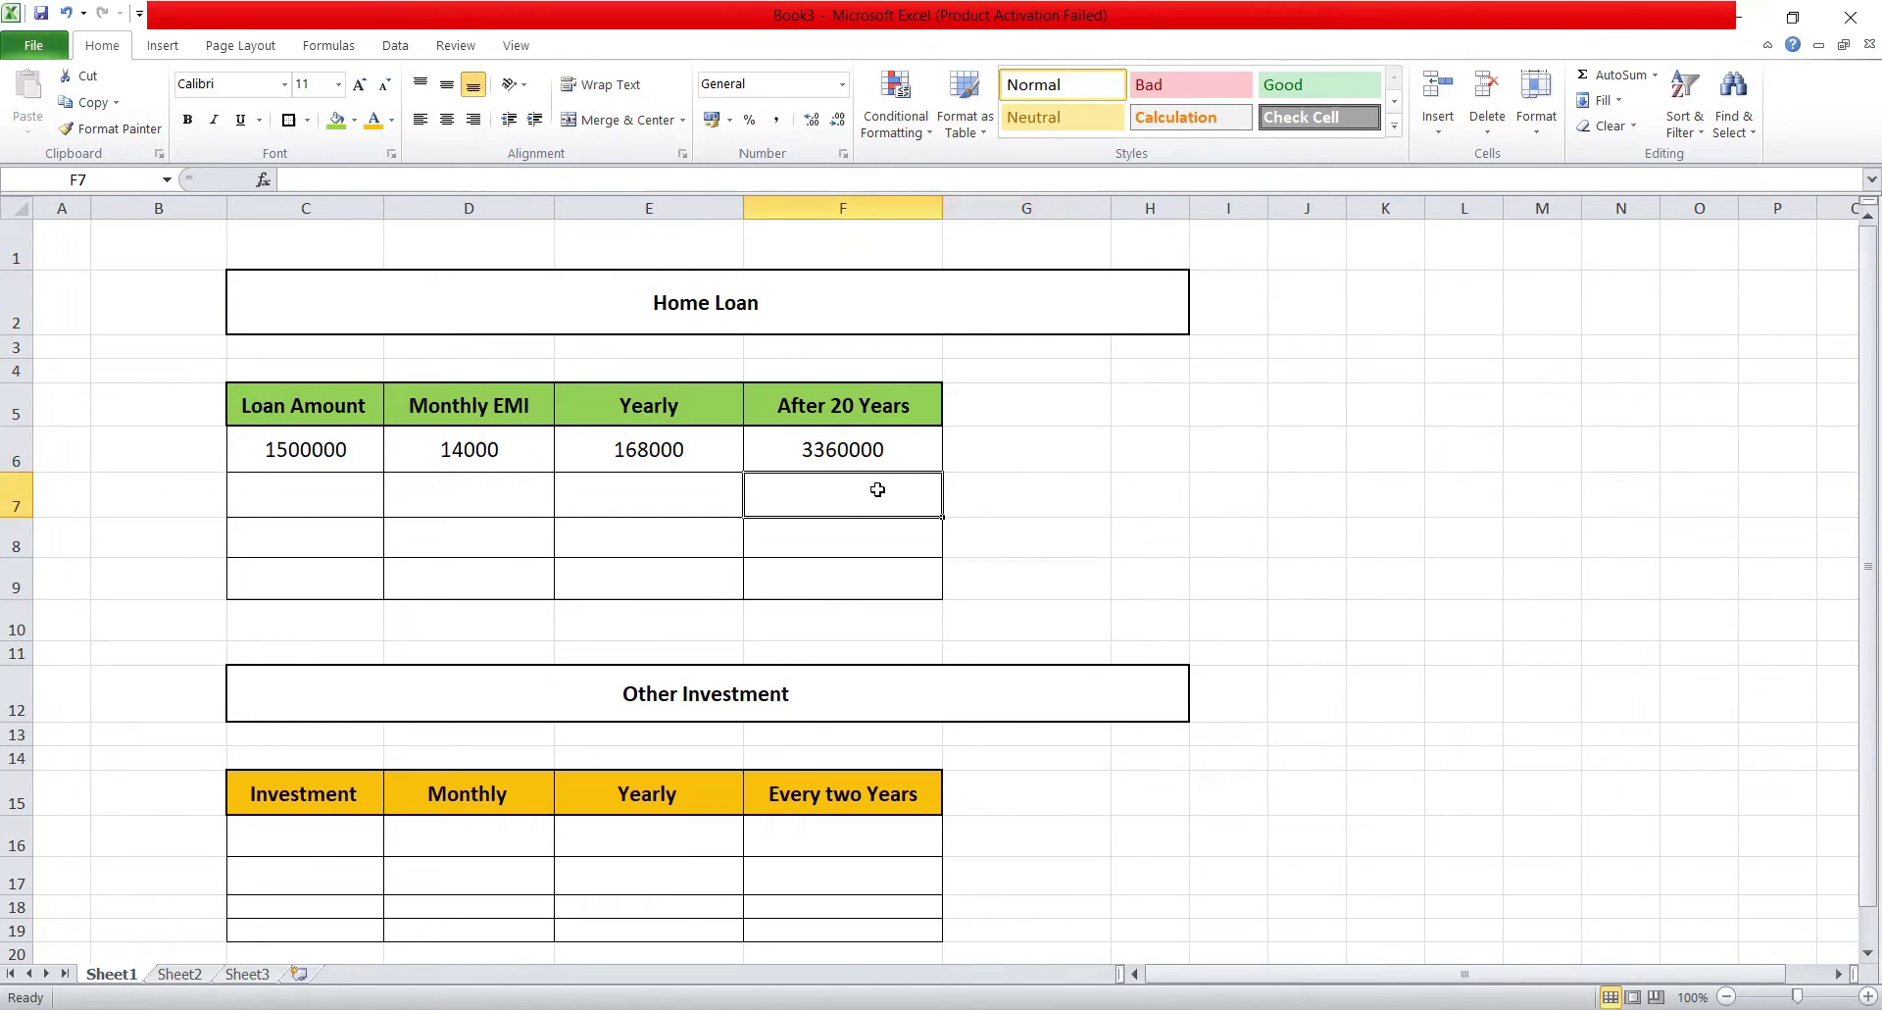
- Enter 20 in G6 beside the home loan row and center it horizontally and vertically
left_click(1019, 453)
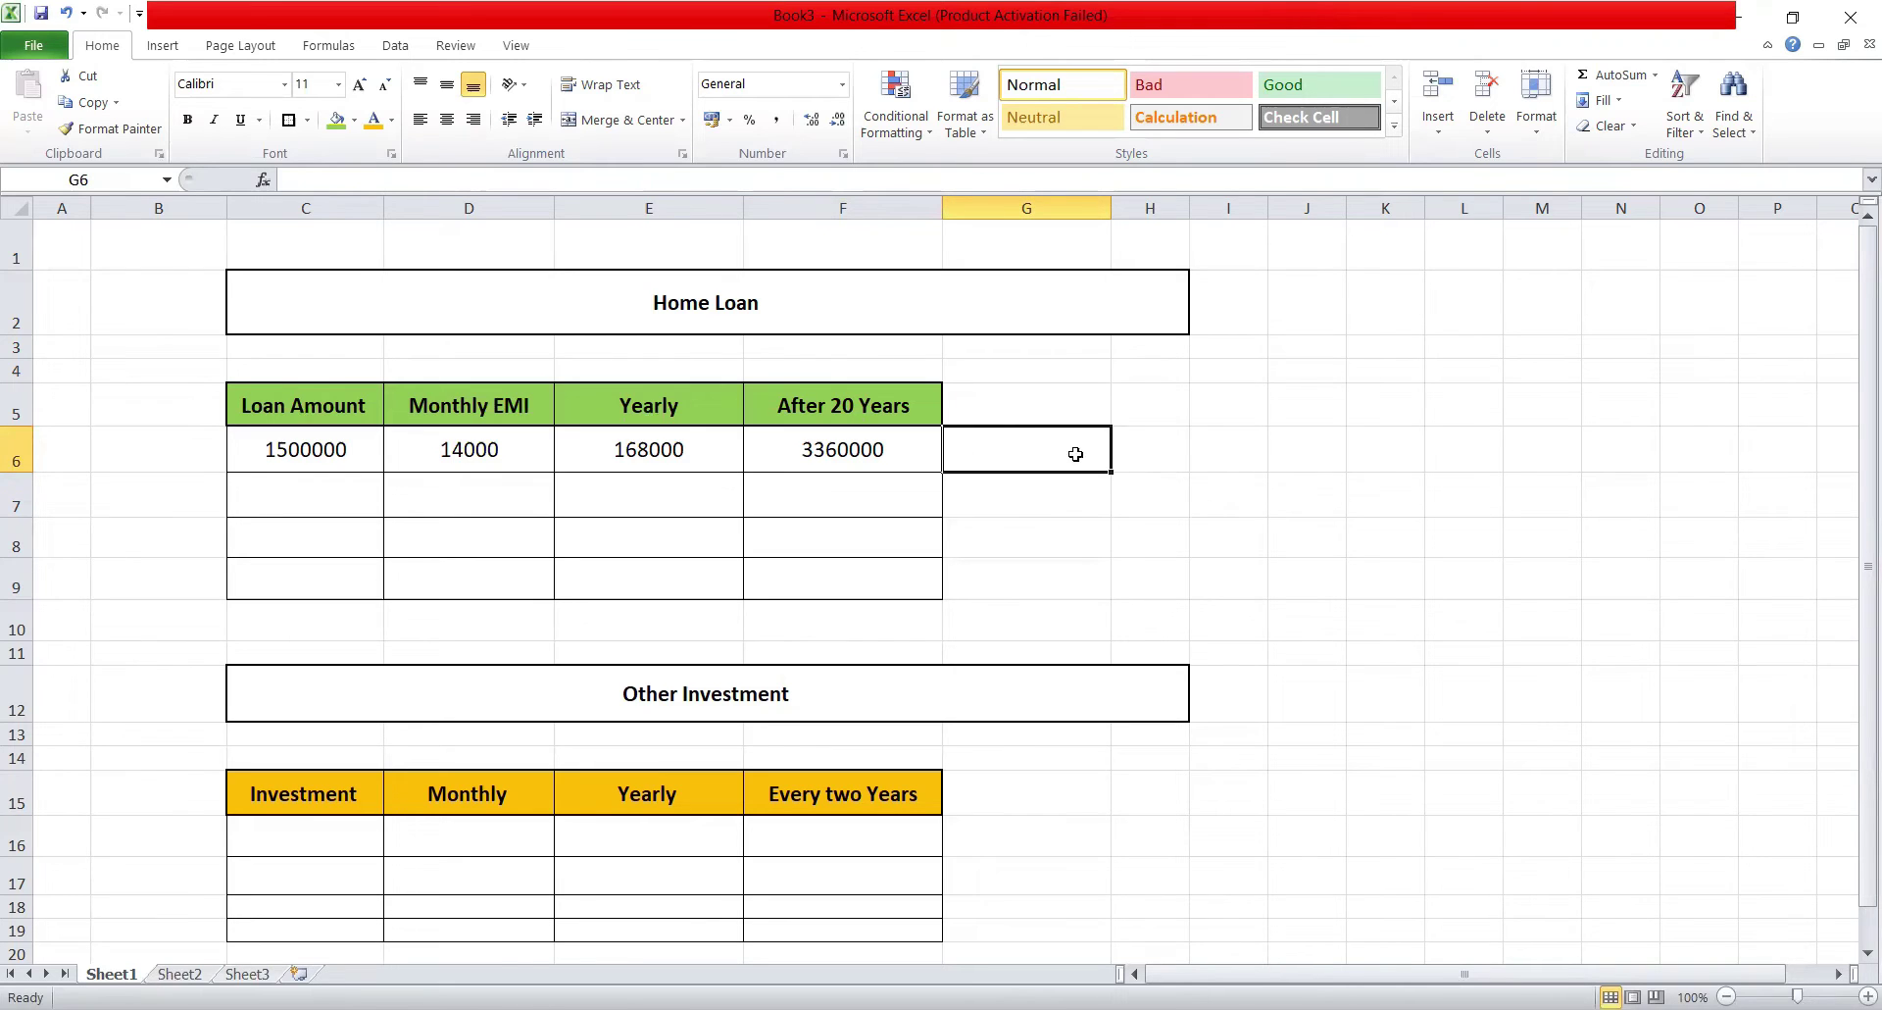
type("20")
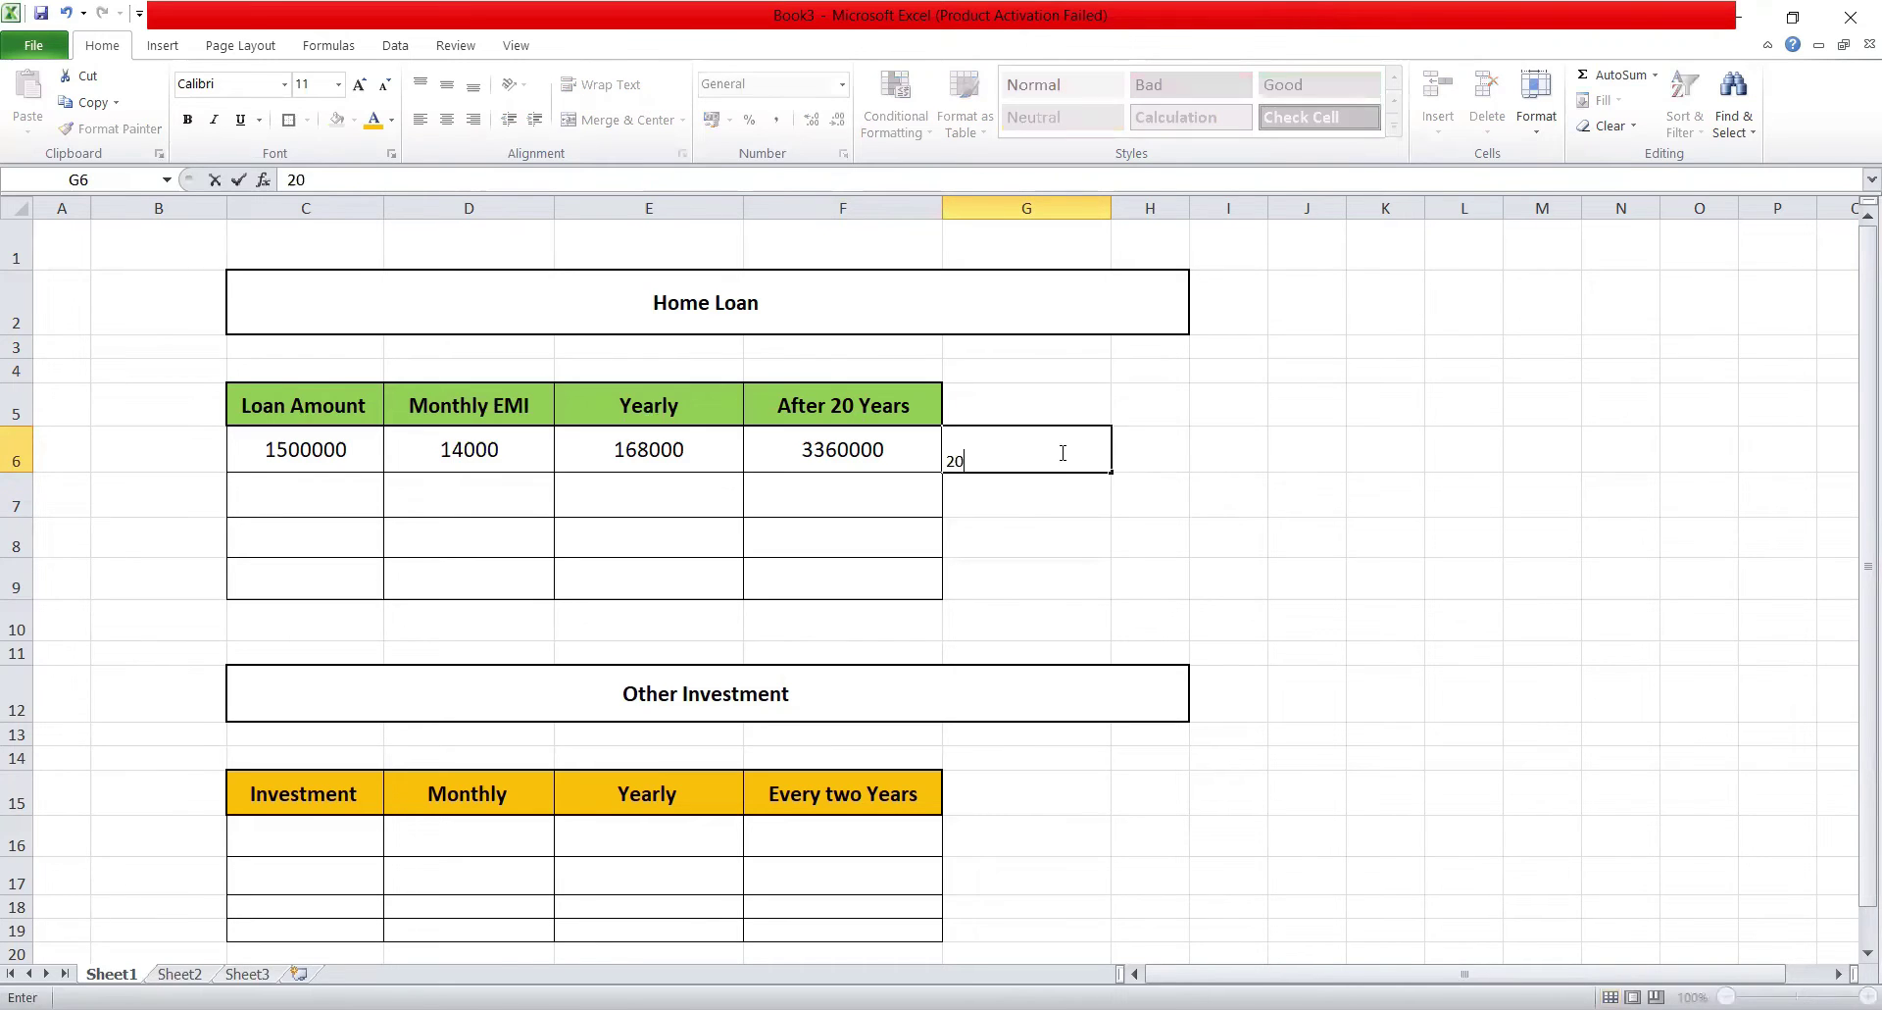
key("Return")
left_click(1061, 456)
left_click(446, 118)
left_click(446, 84)
left_click(1113, 536)
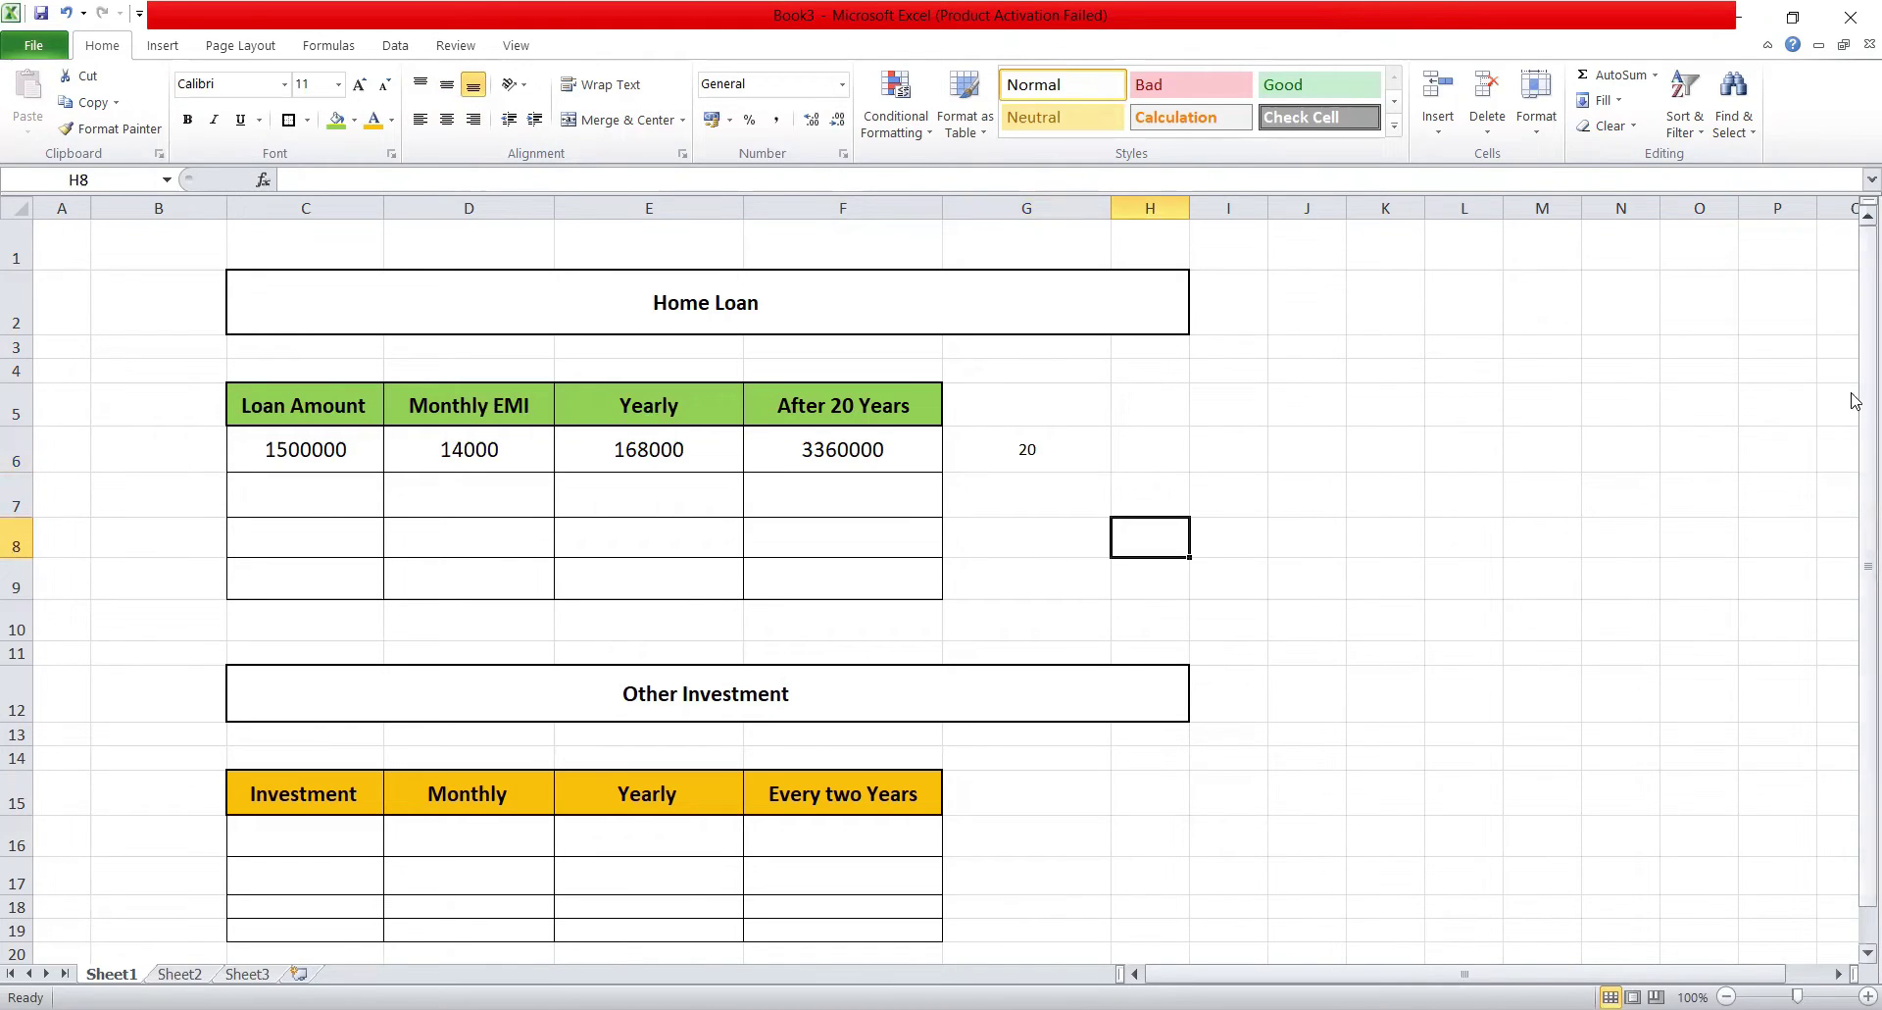
left_click_drag(1856, 394, 1856, 448)
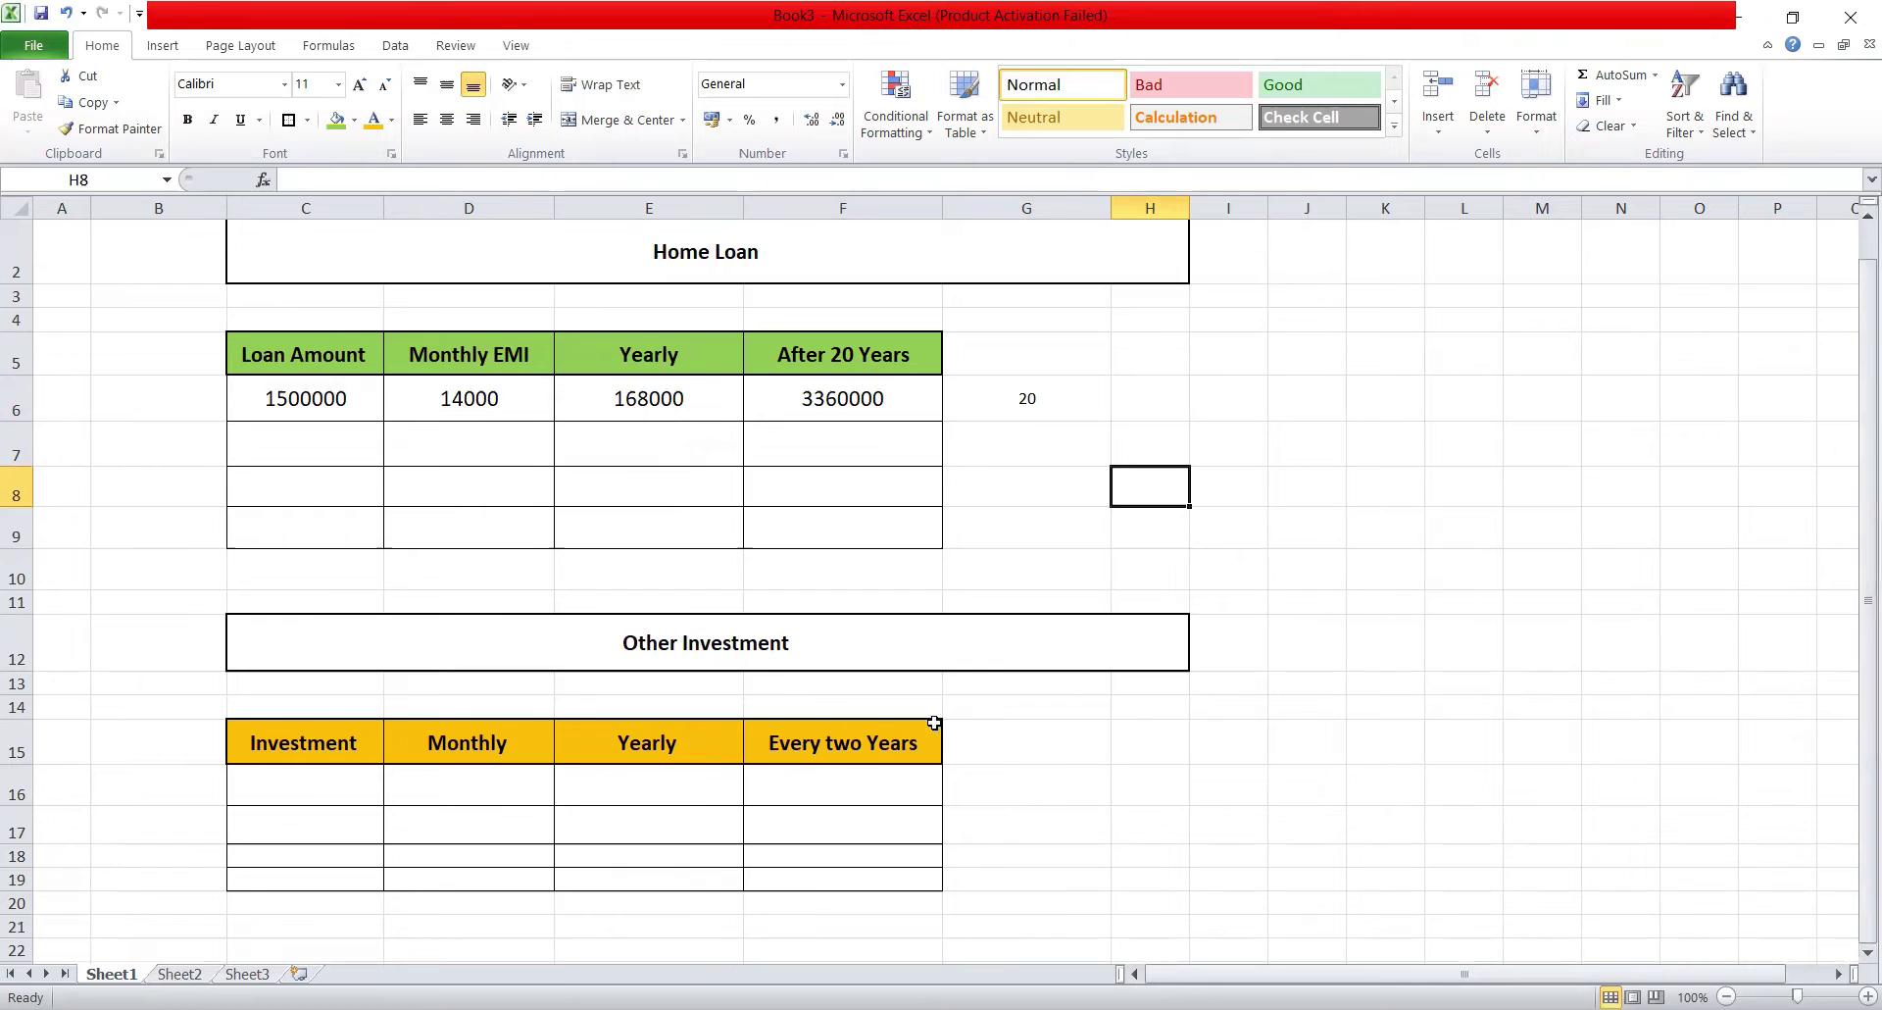
left_click(964, 642)
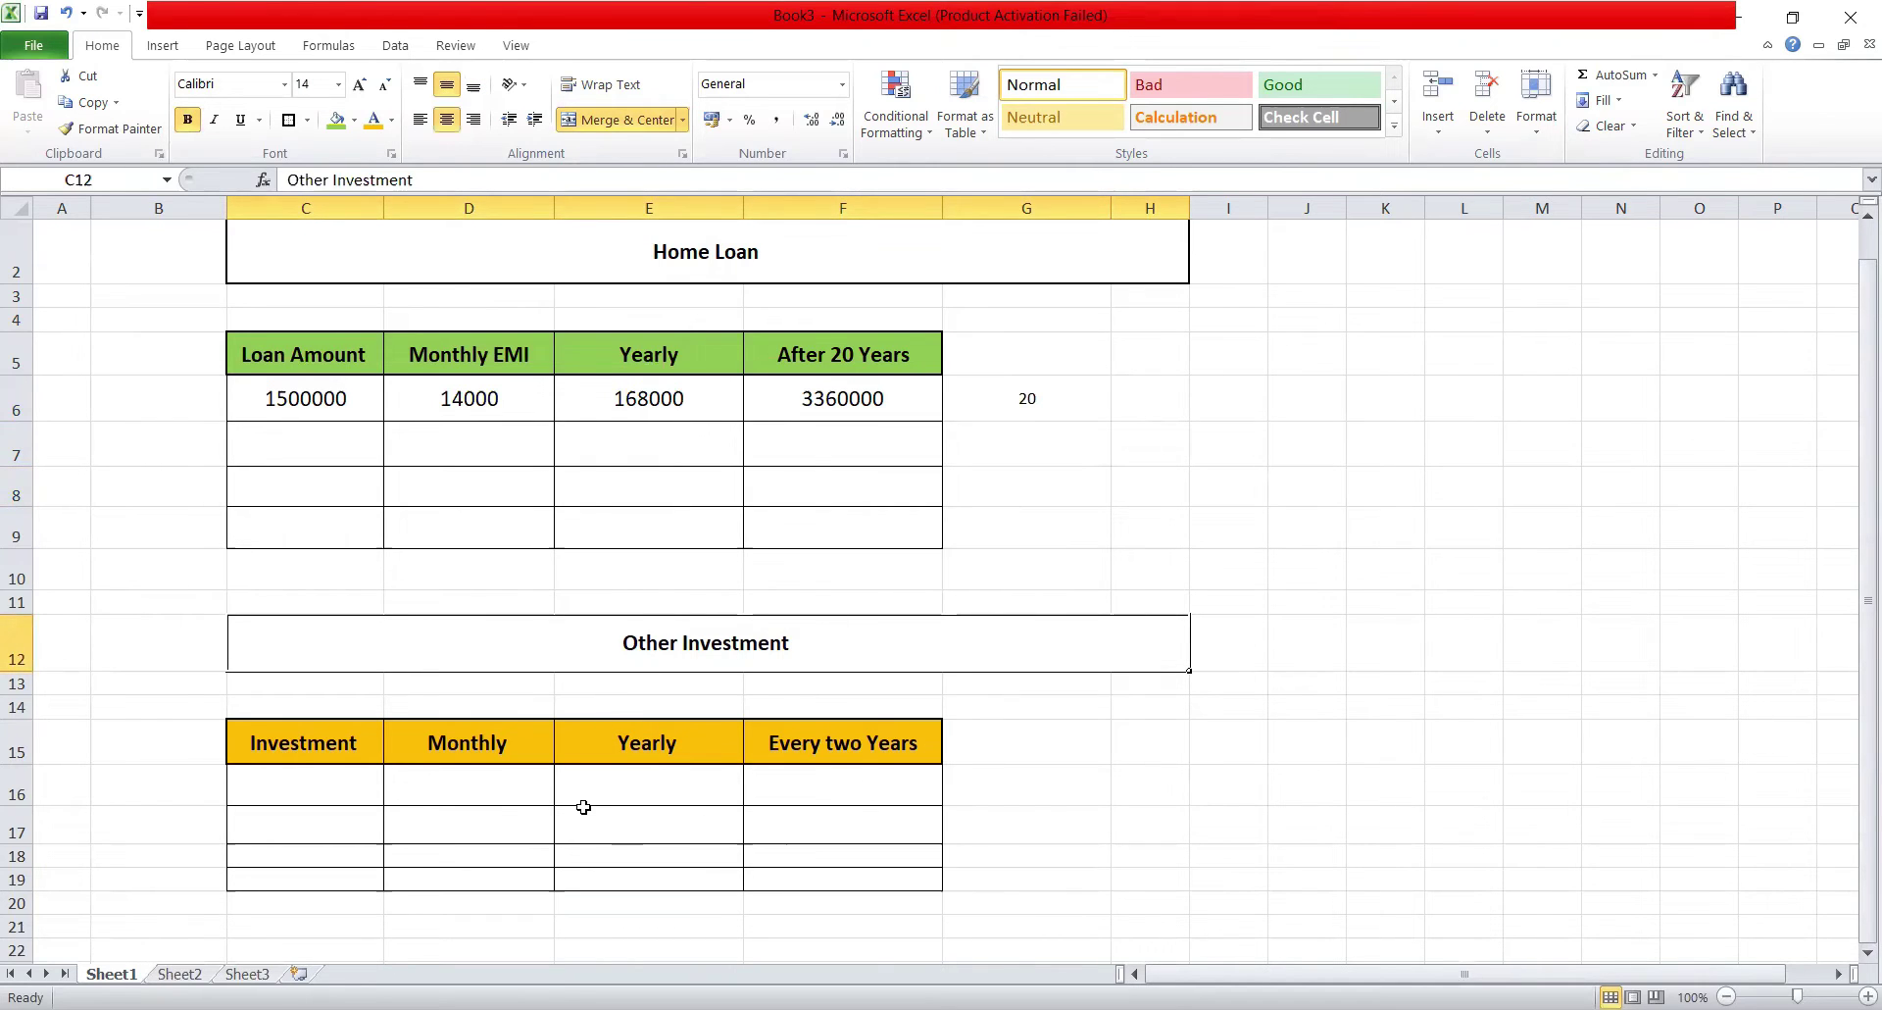
left_click(1198, 409)
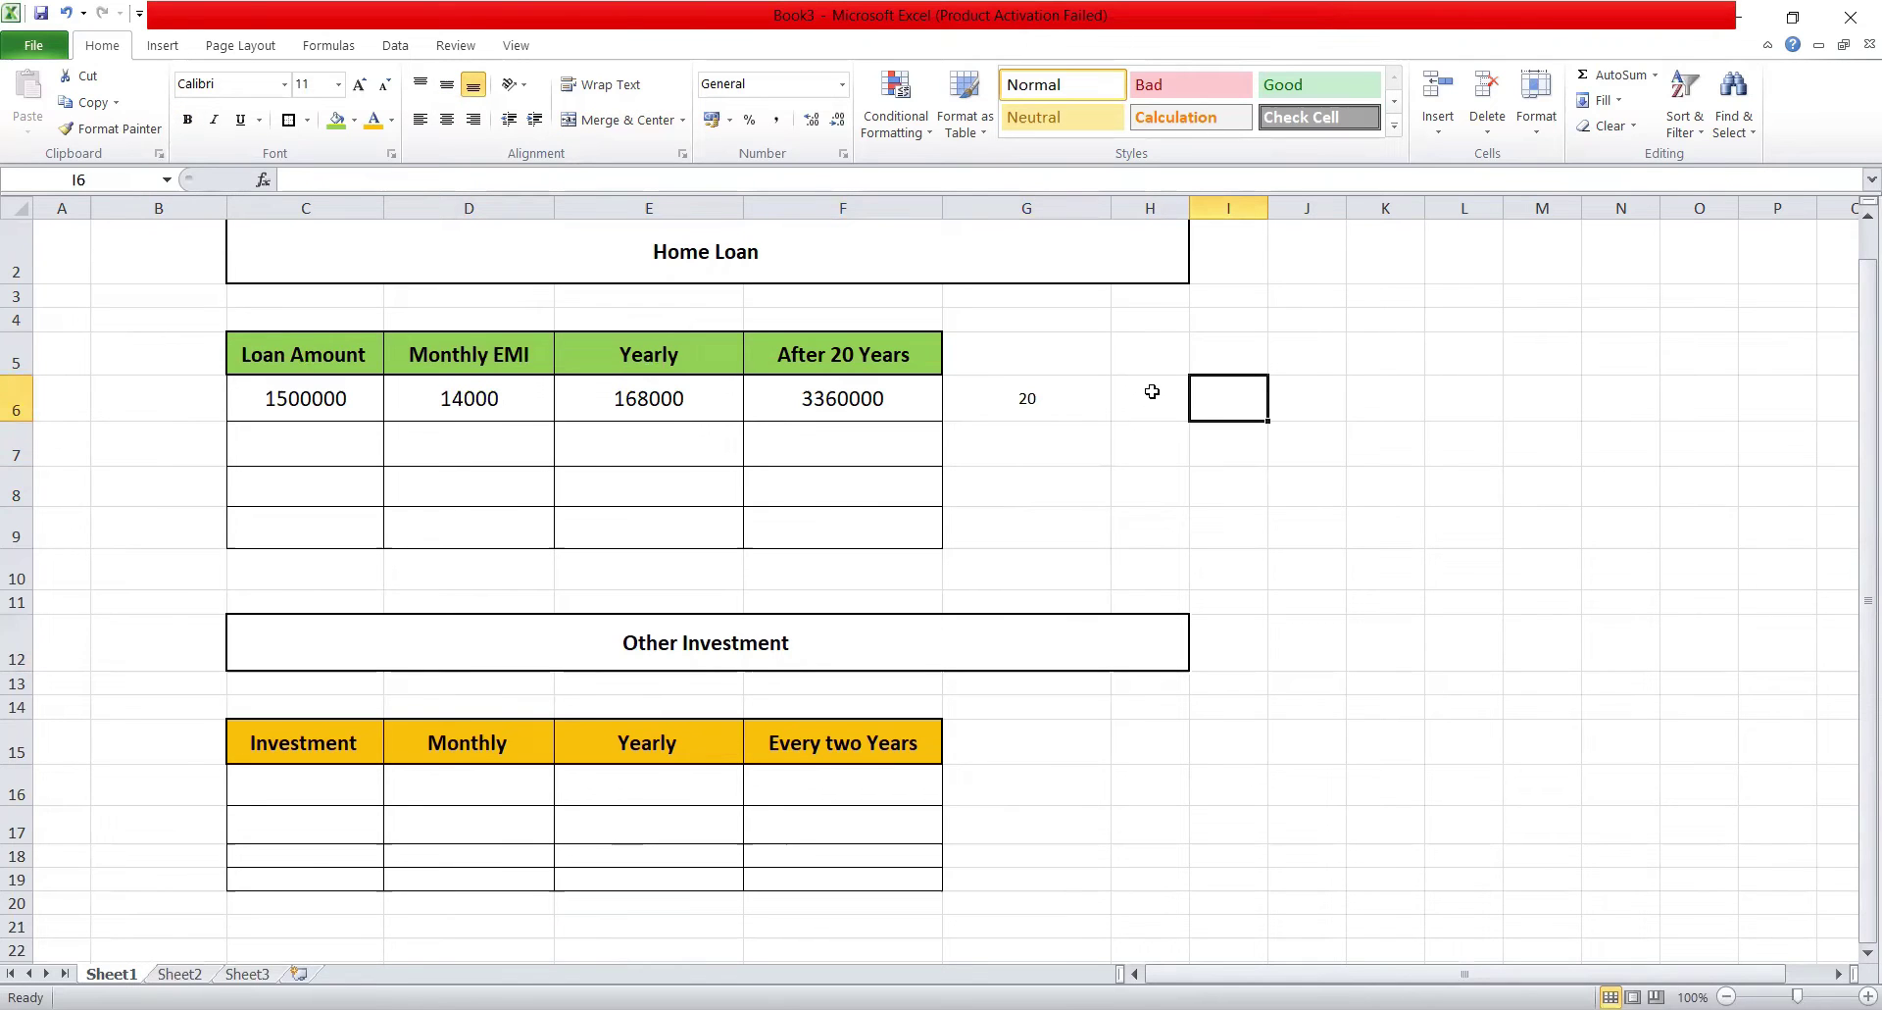
left_click(1083, 396)
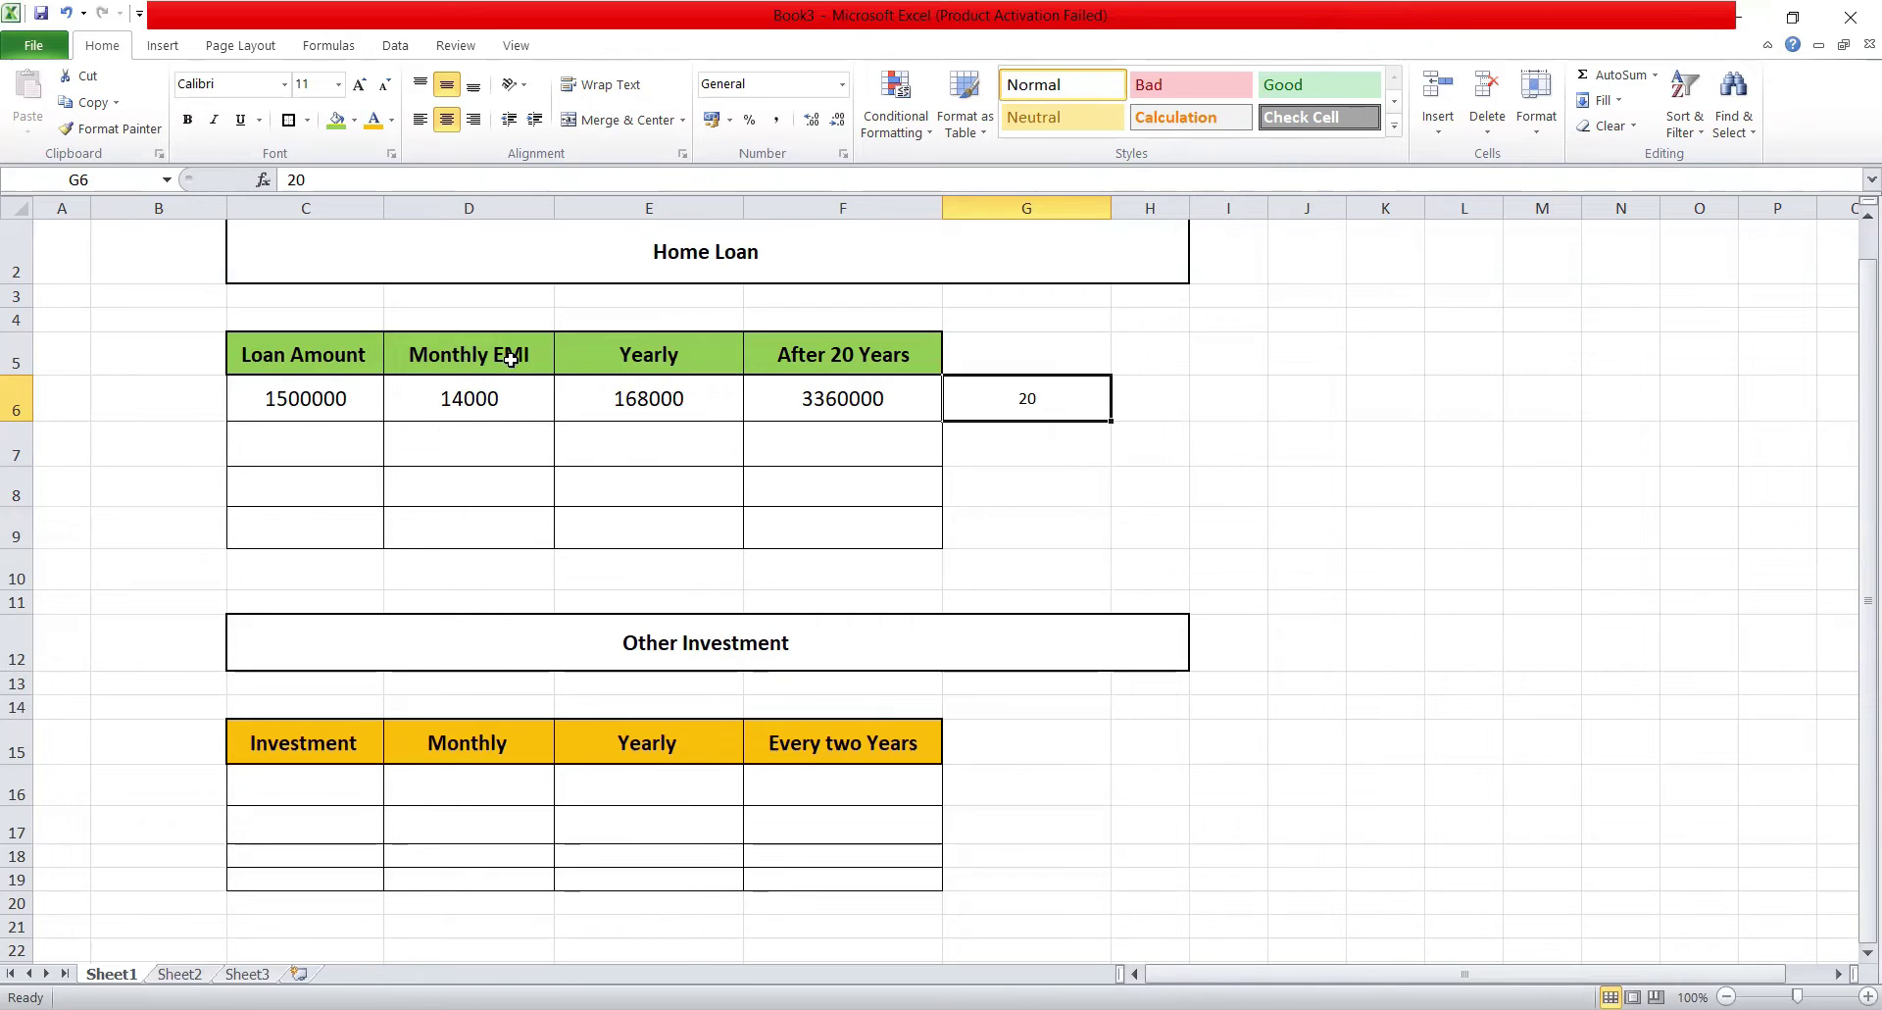
- Enter 2000 as both the investment in C16 and the monthly amount in D16, centering the investment value in its cell
left_click(303, 774)
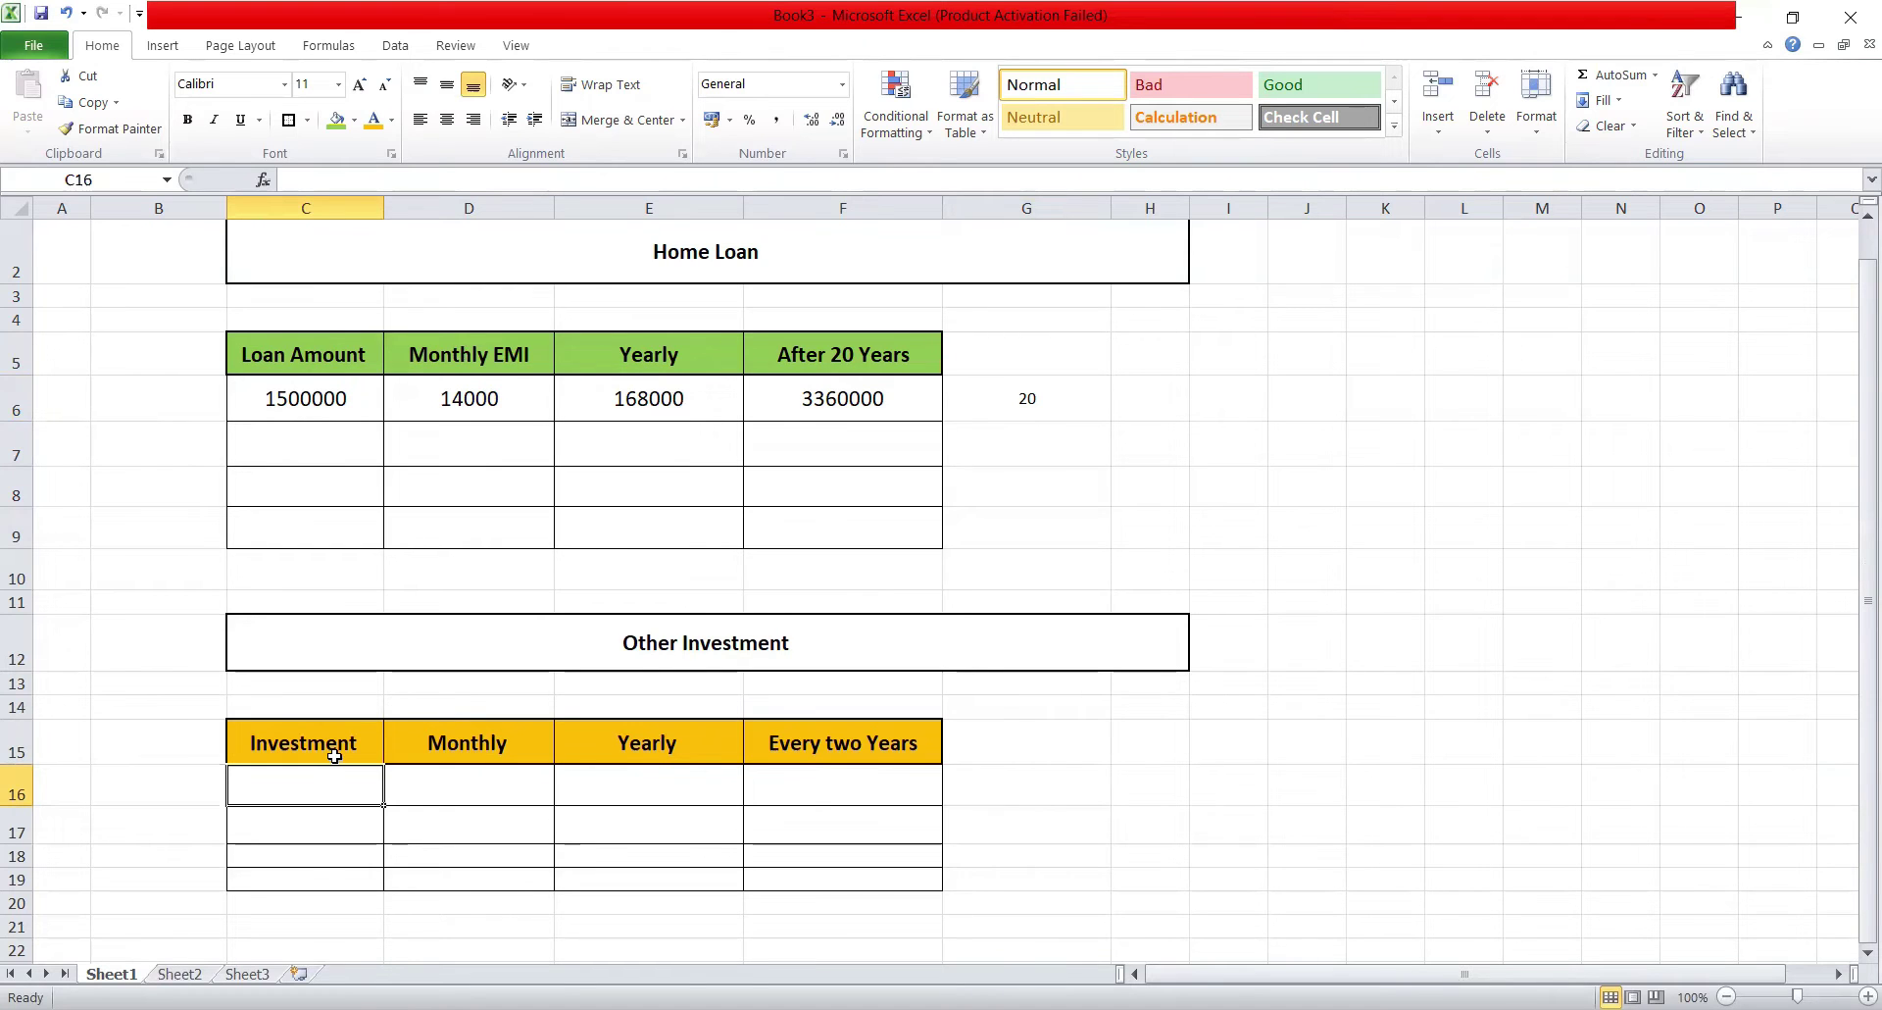
type("2000")
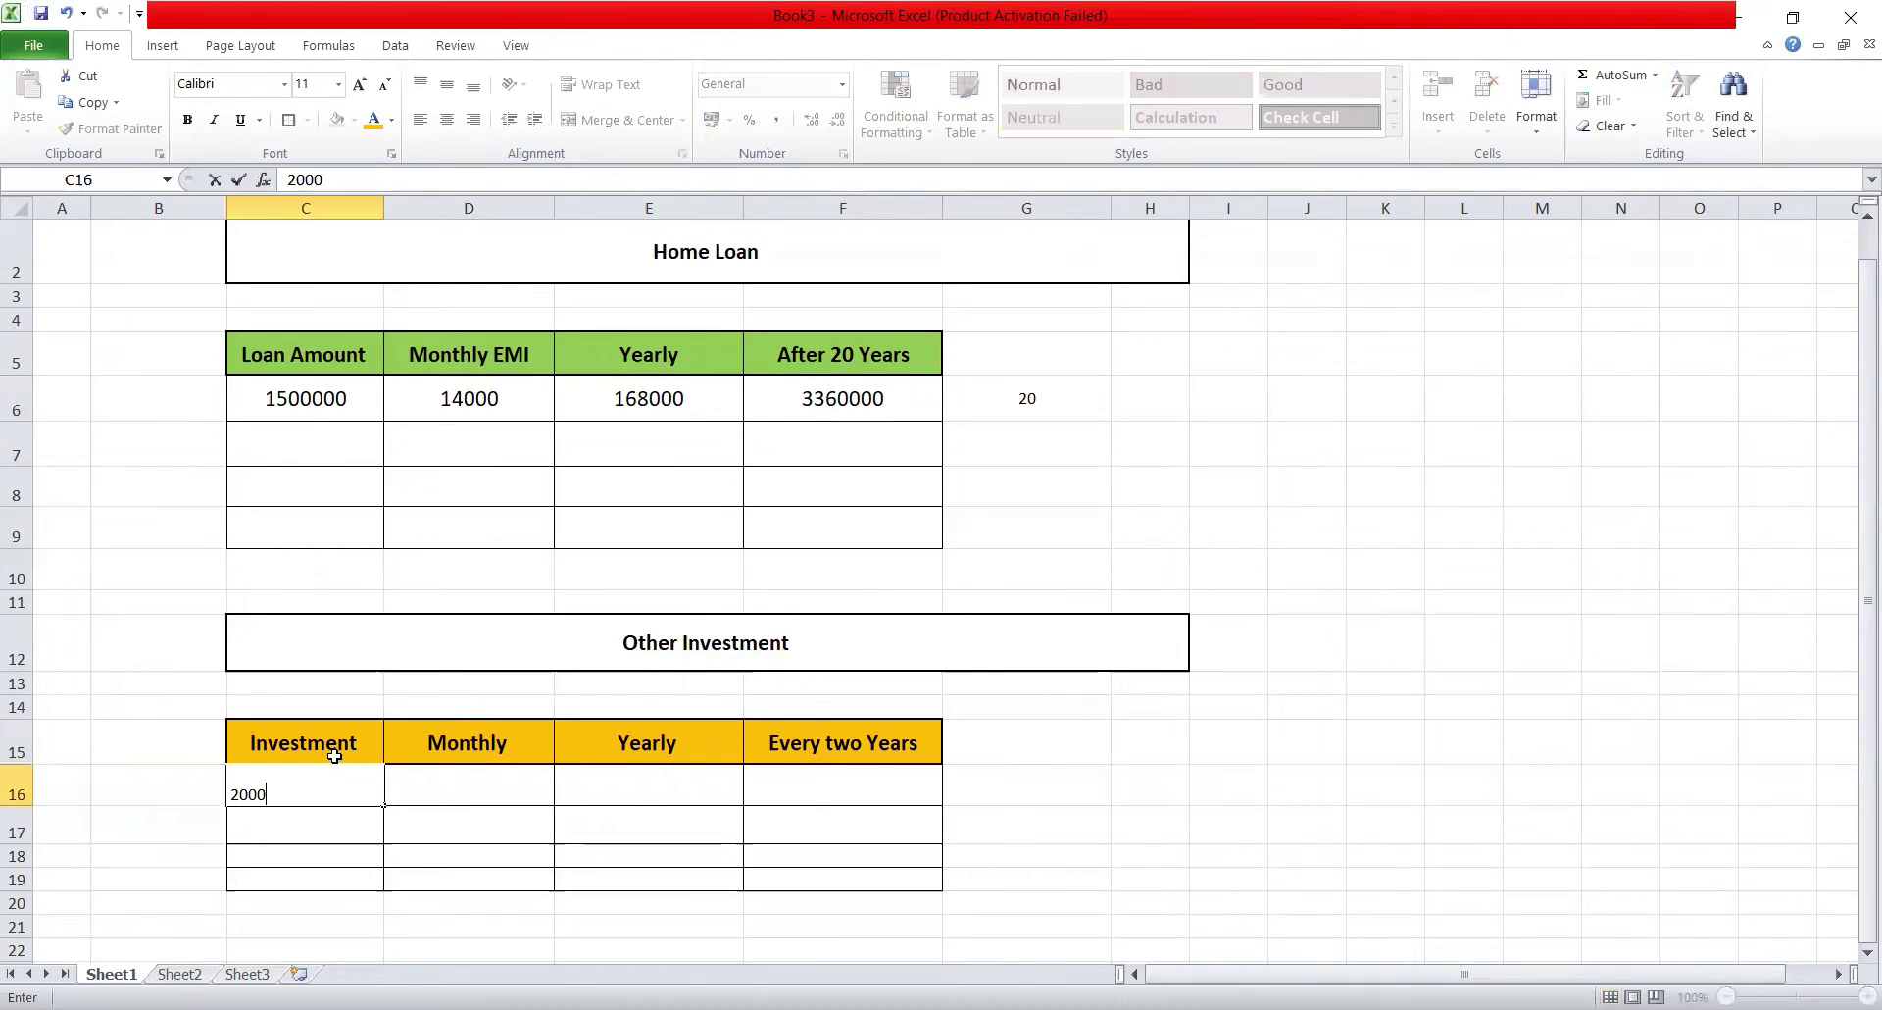
left_click(471, 851)
left_click(336, 802)
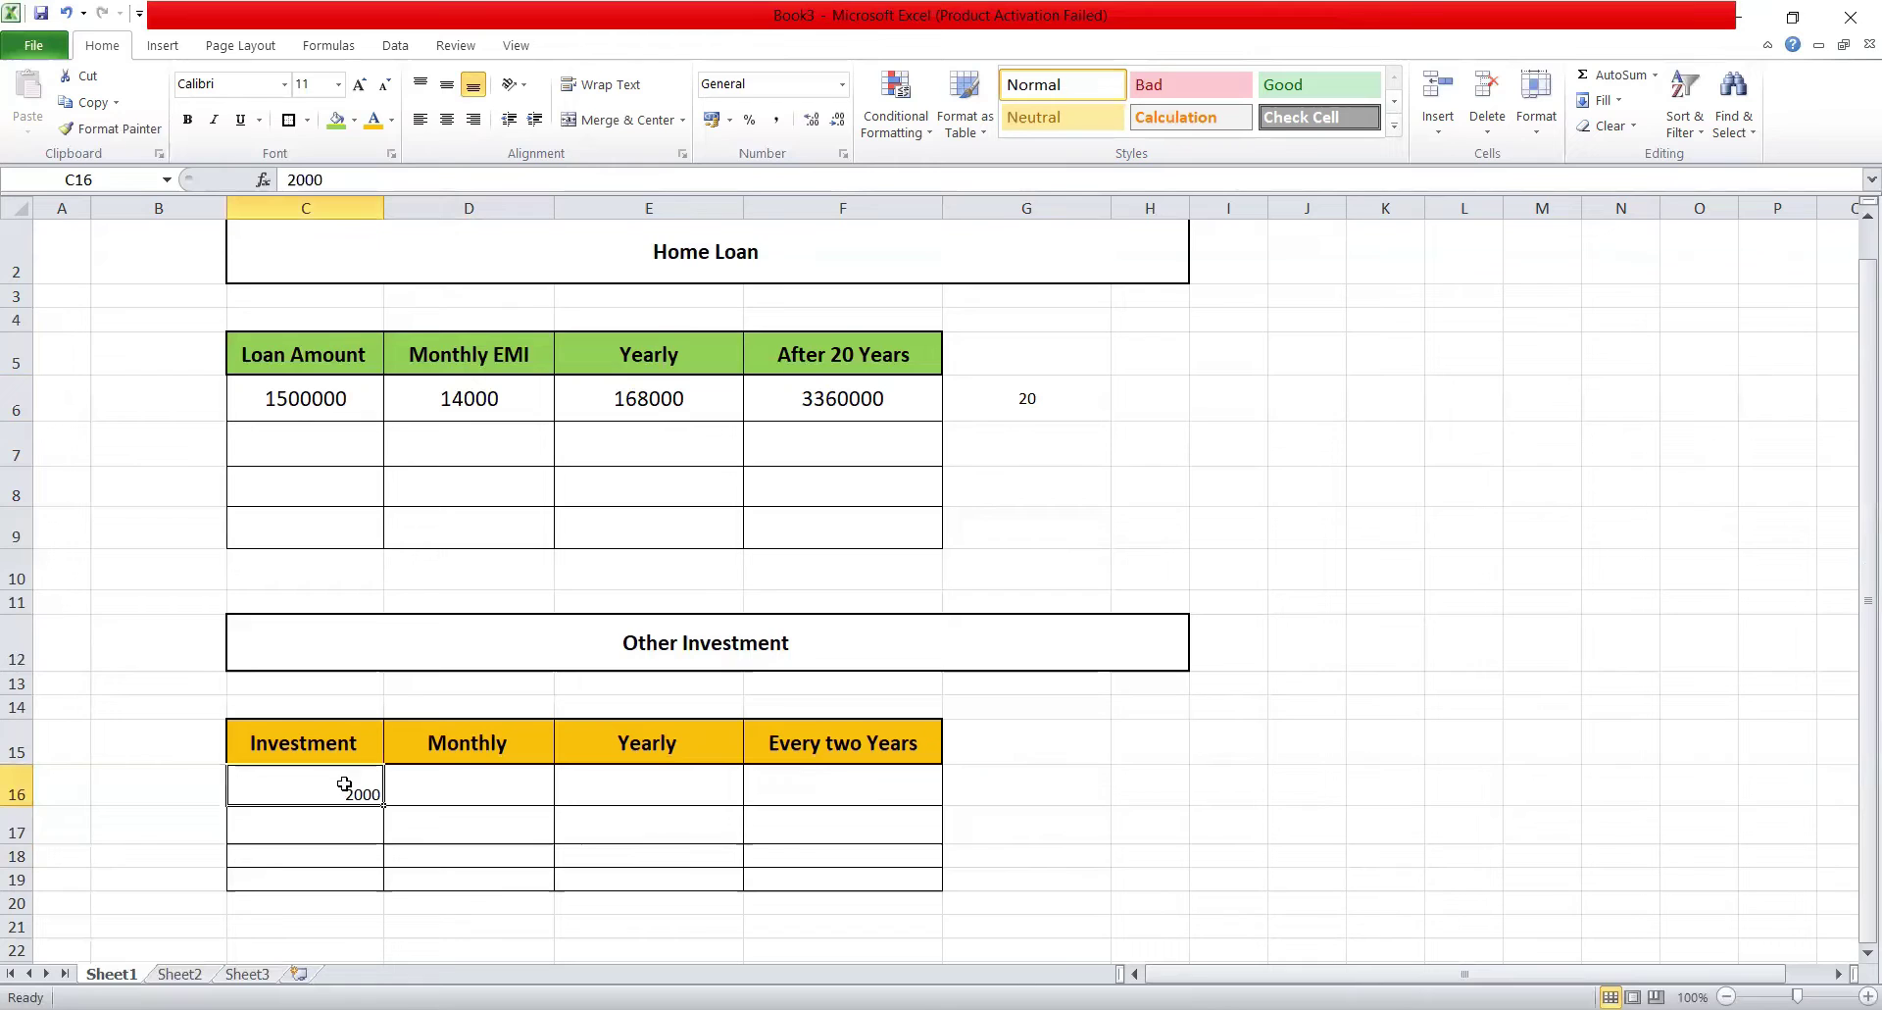
left_click_drag(1857, 424, 1860, 451)
left_click(446, 119)
left_click(395, 797)
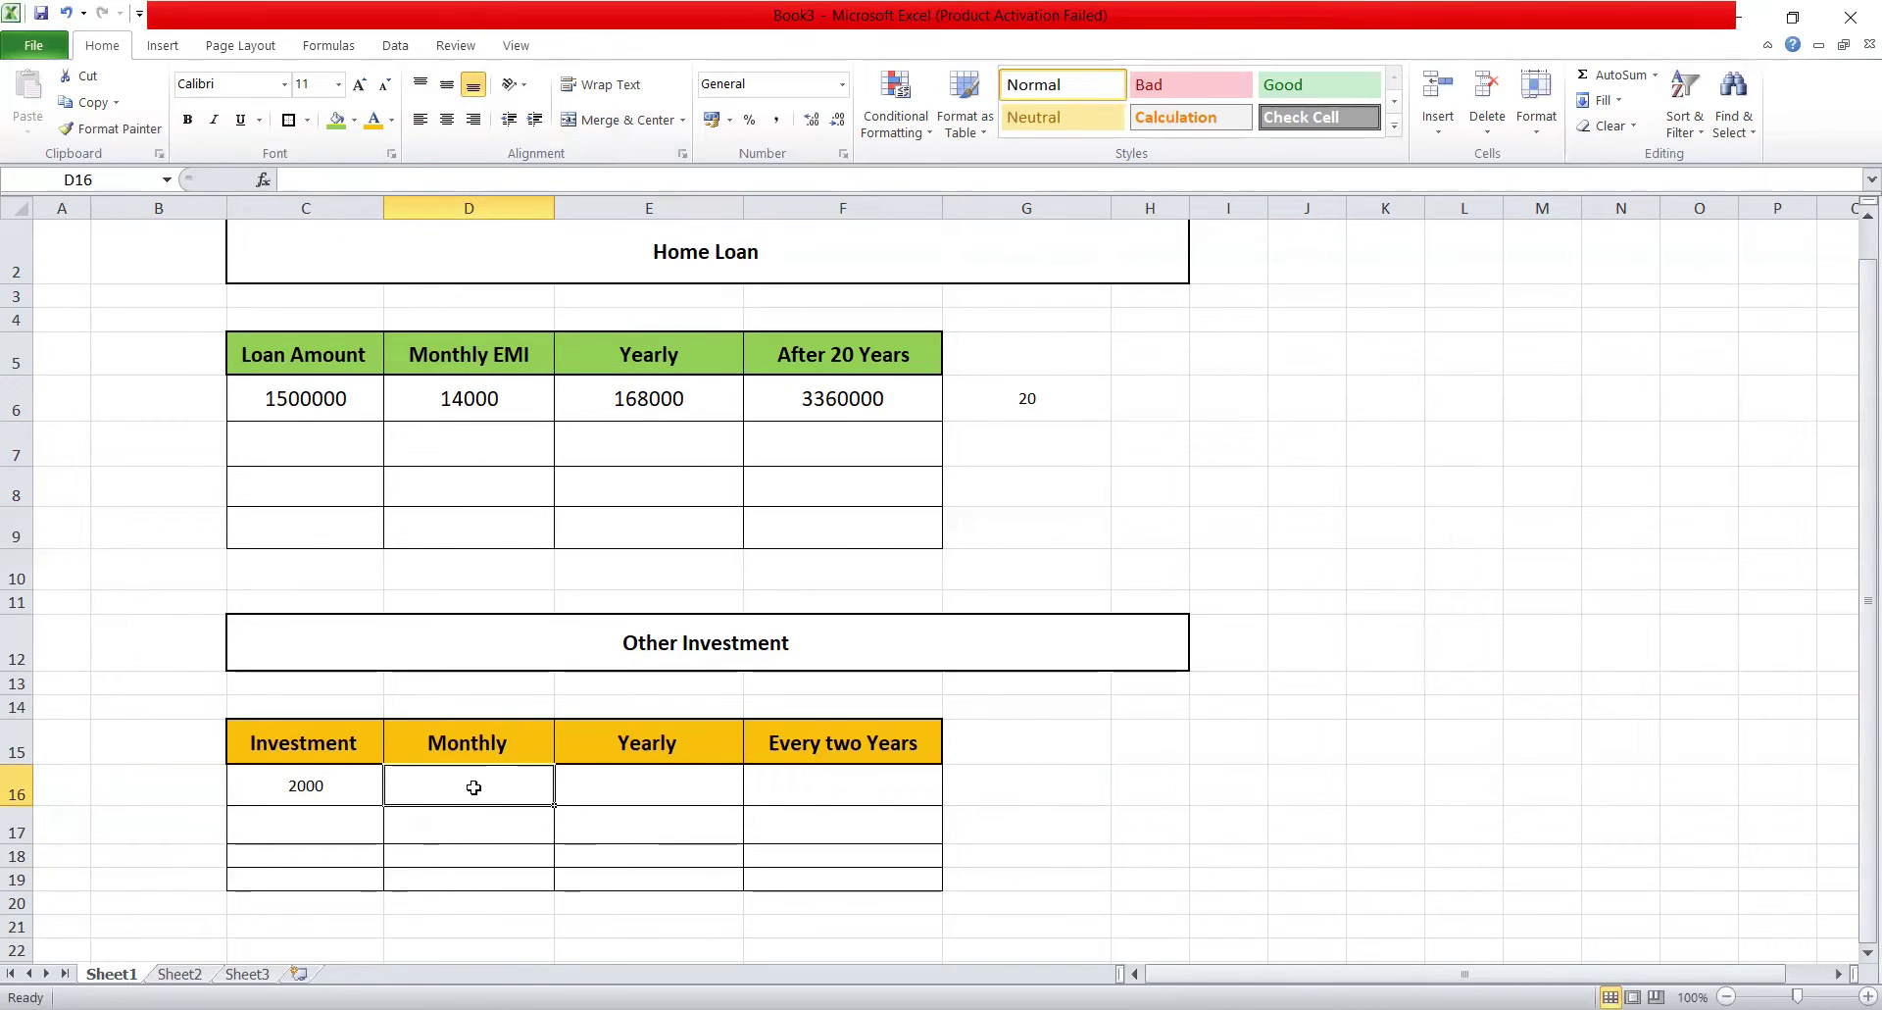
type("2000")
- Calculate the yearly investment in E16 with =D16*12 and center the value horizontally and vertically
left_click(700, 766)
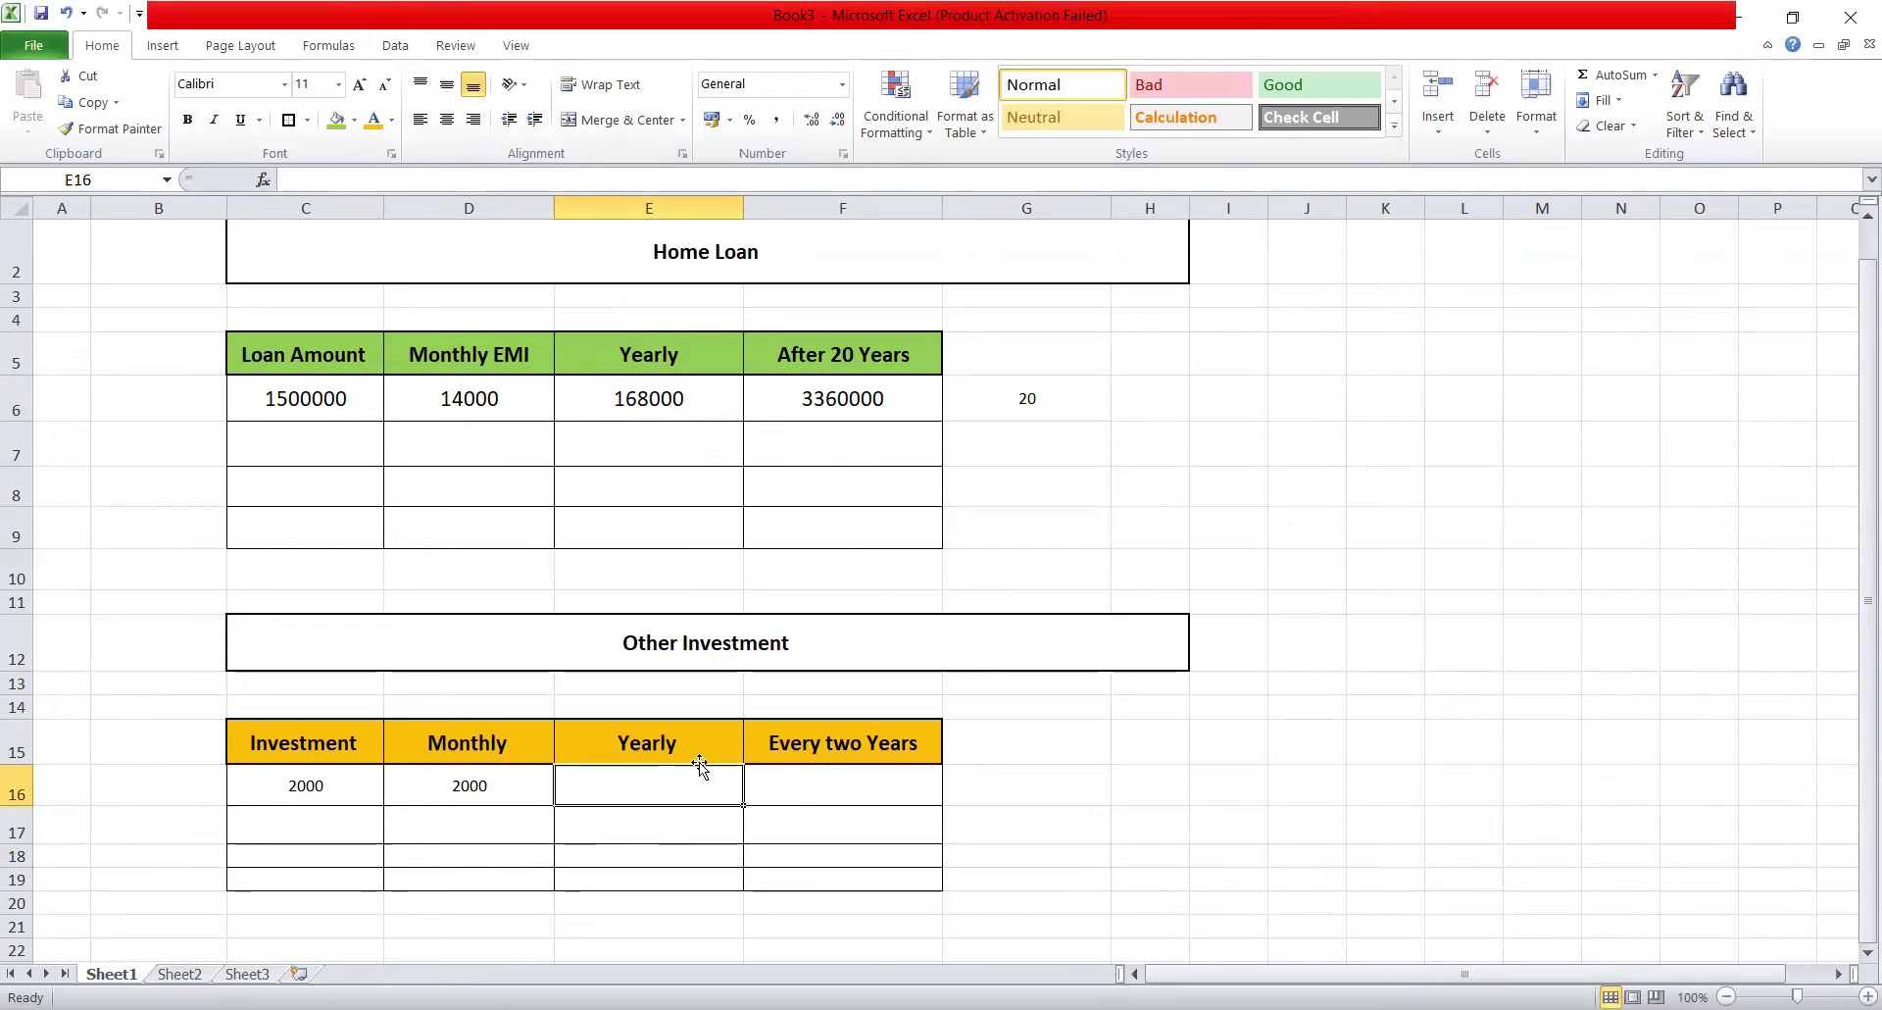
type("=")
left_click(495, 786)
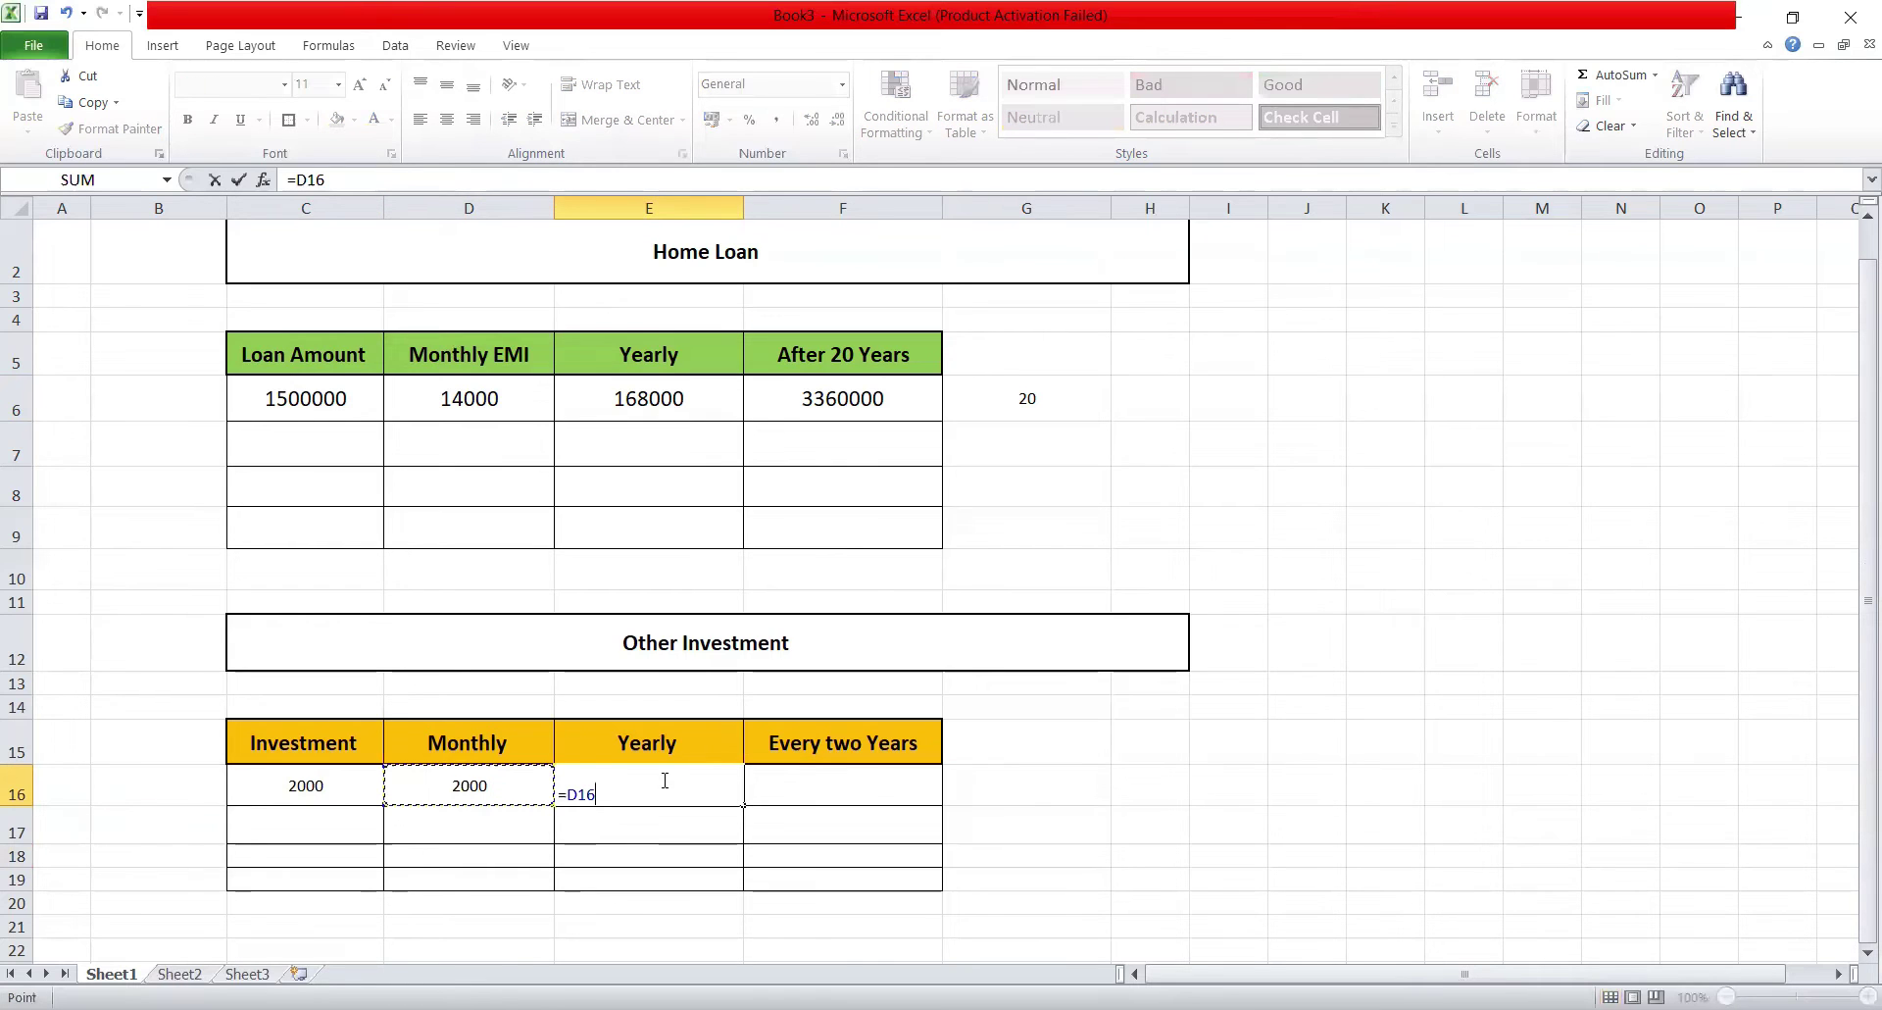
type("*12")
key("Return")
left_click(652, 796)
left_click(447, 119)
left_click(444, 84)
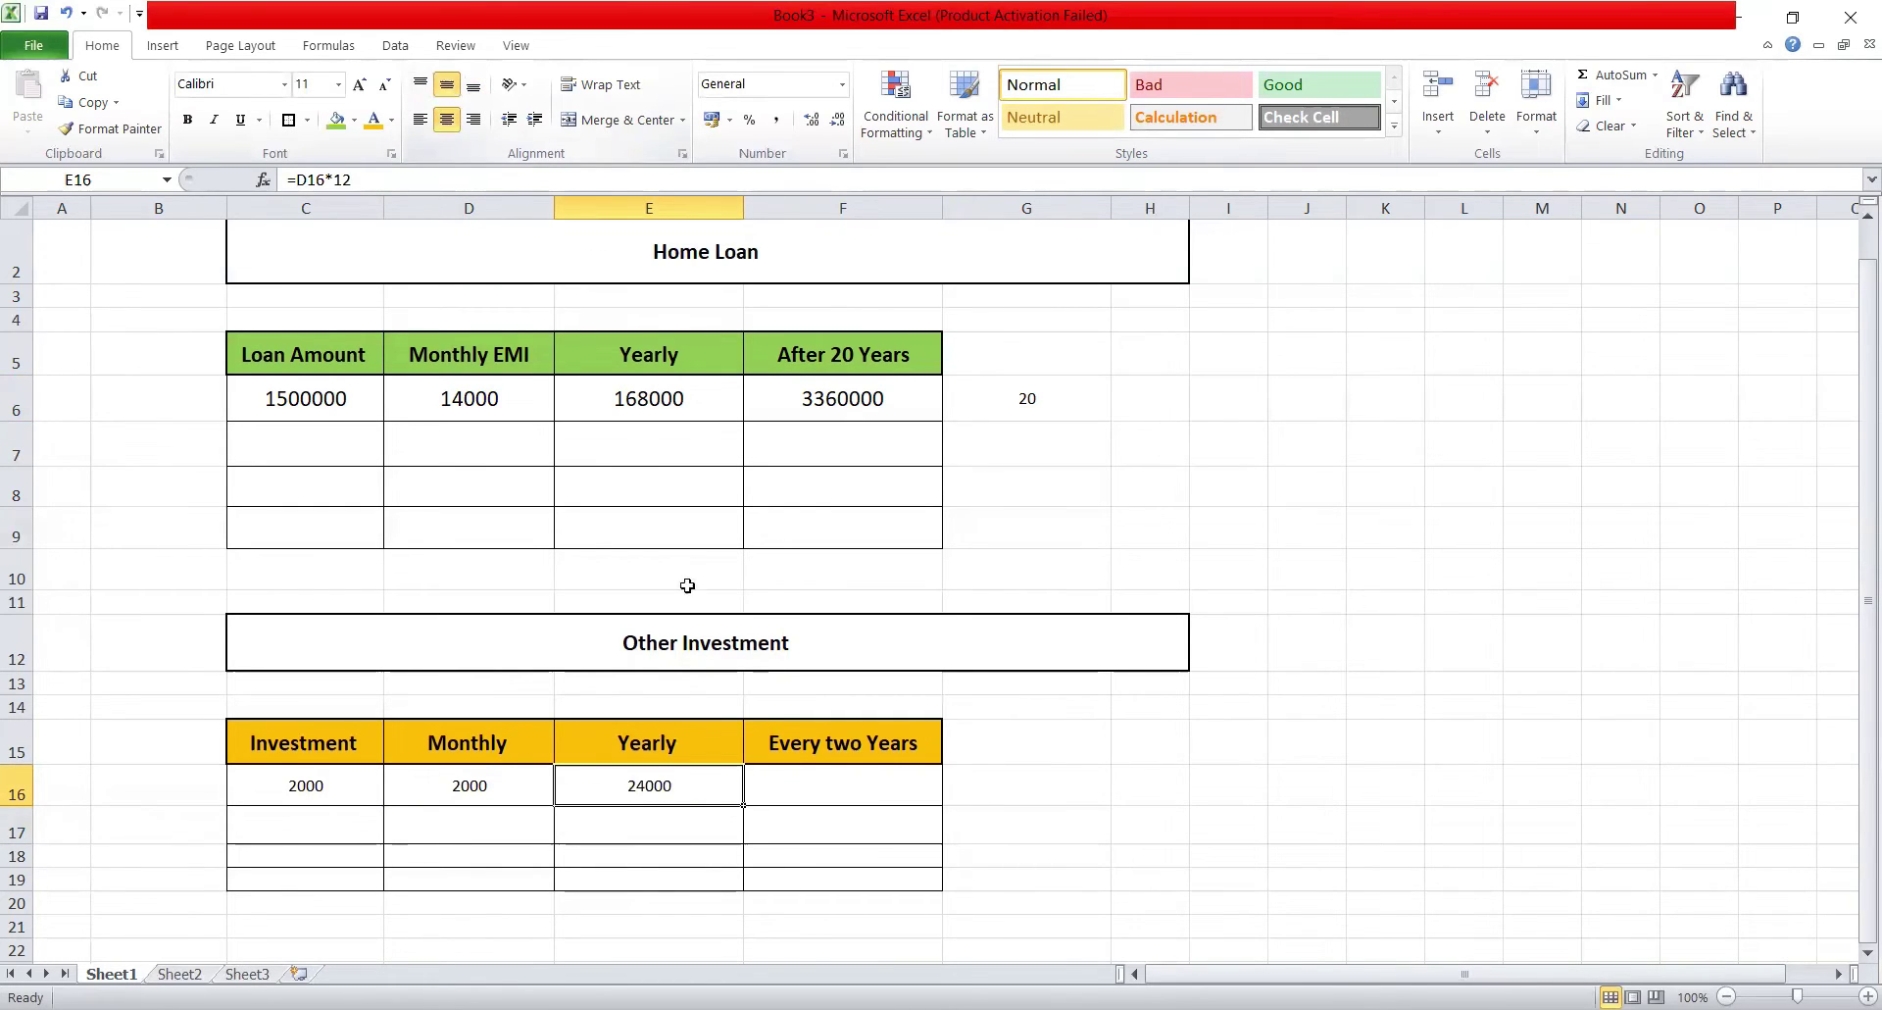
- Calculate the Every two Years investment in F16 with =E16*2 and center the value horizontally and vertically
left_click(798, 782)
left_click(685, 790)
left_click(857, 773)
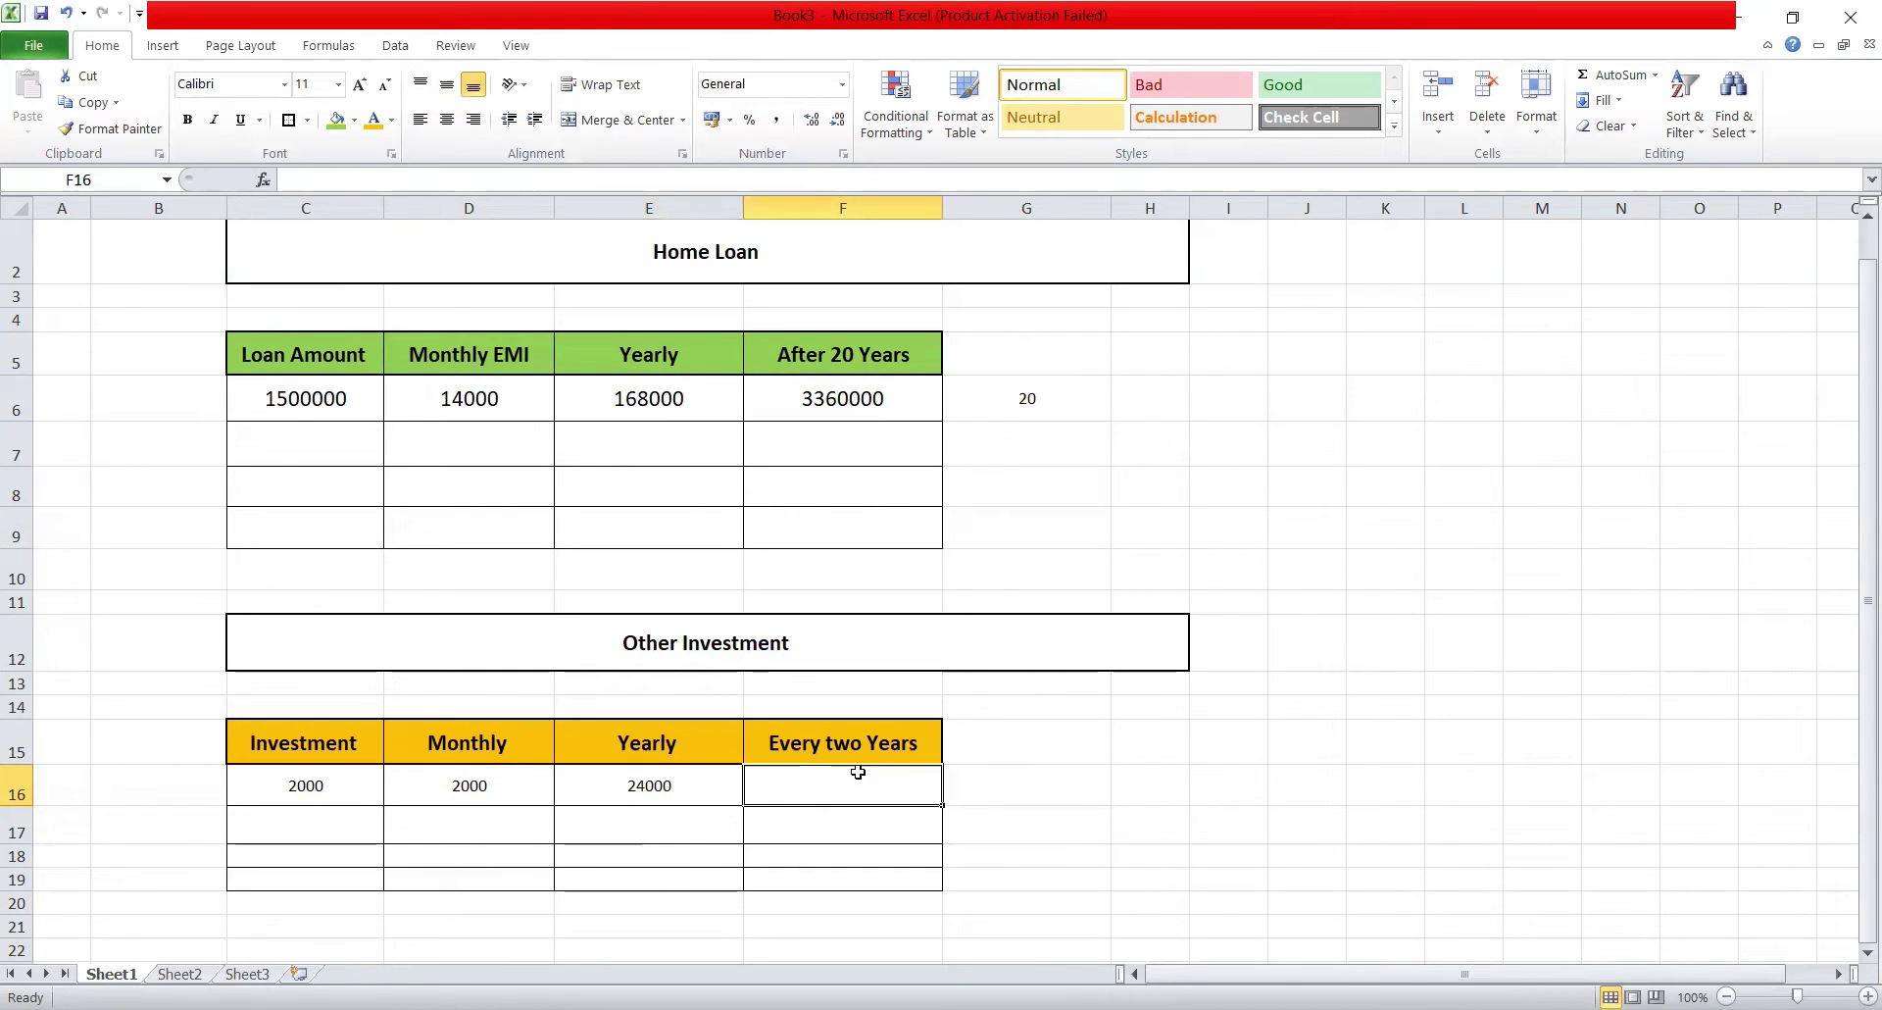
type("=")
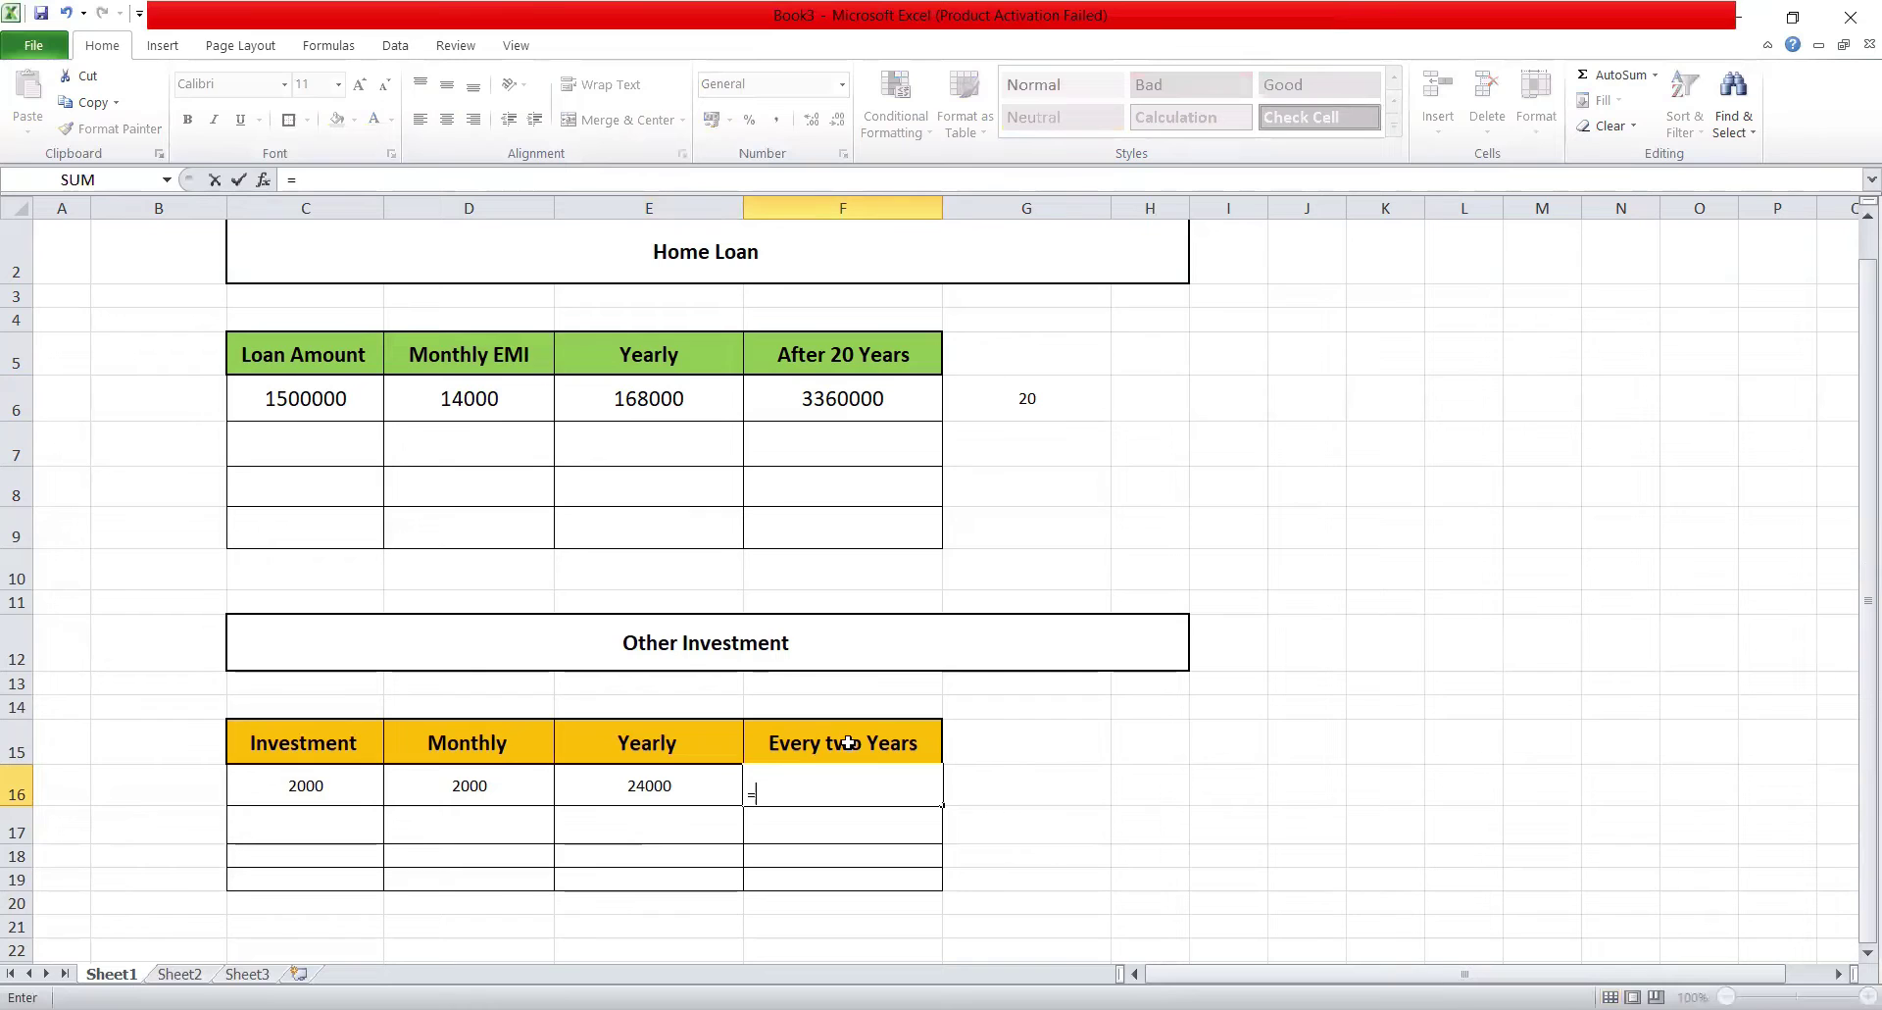
type("E16*2")
key("Return")
left_click(846, 784)
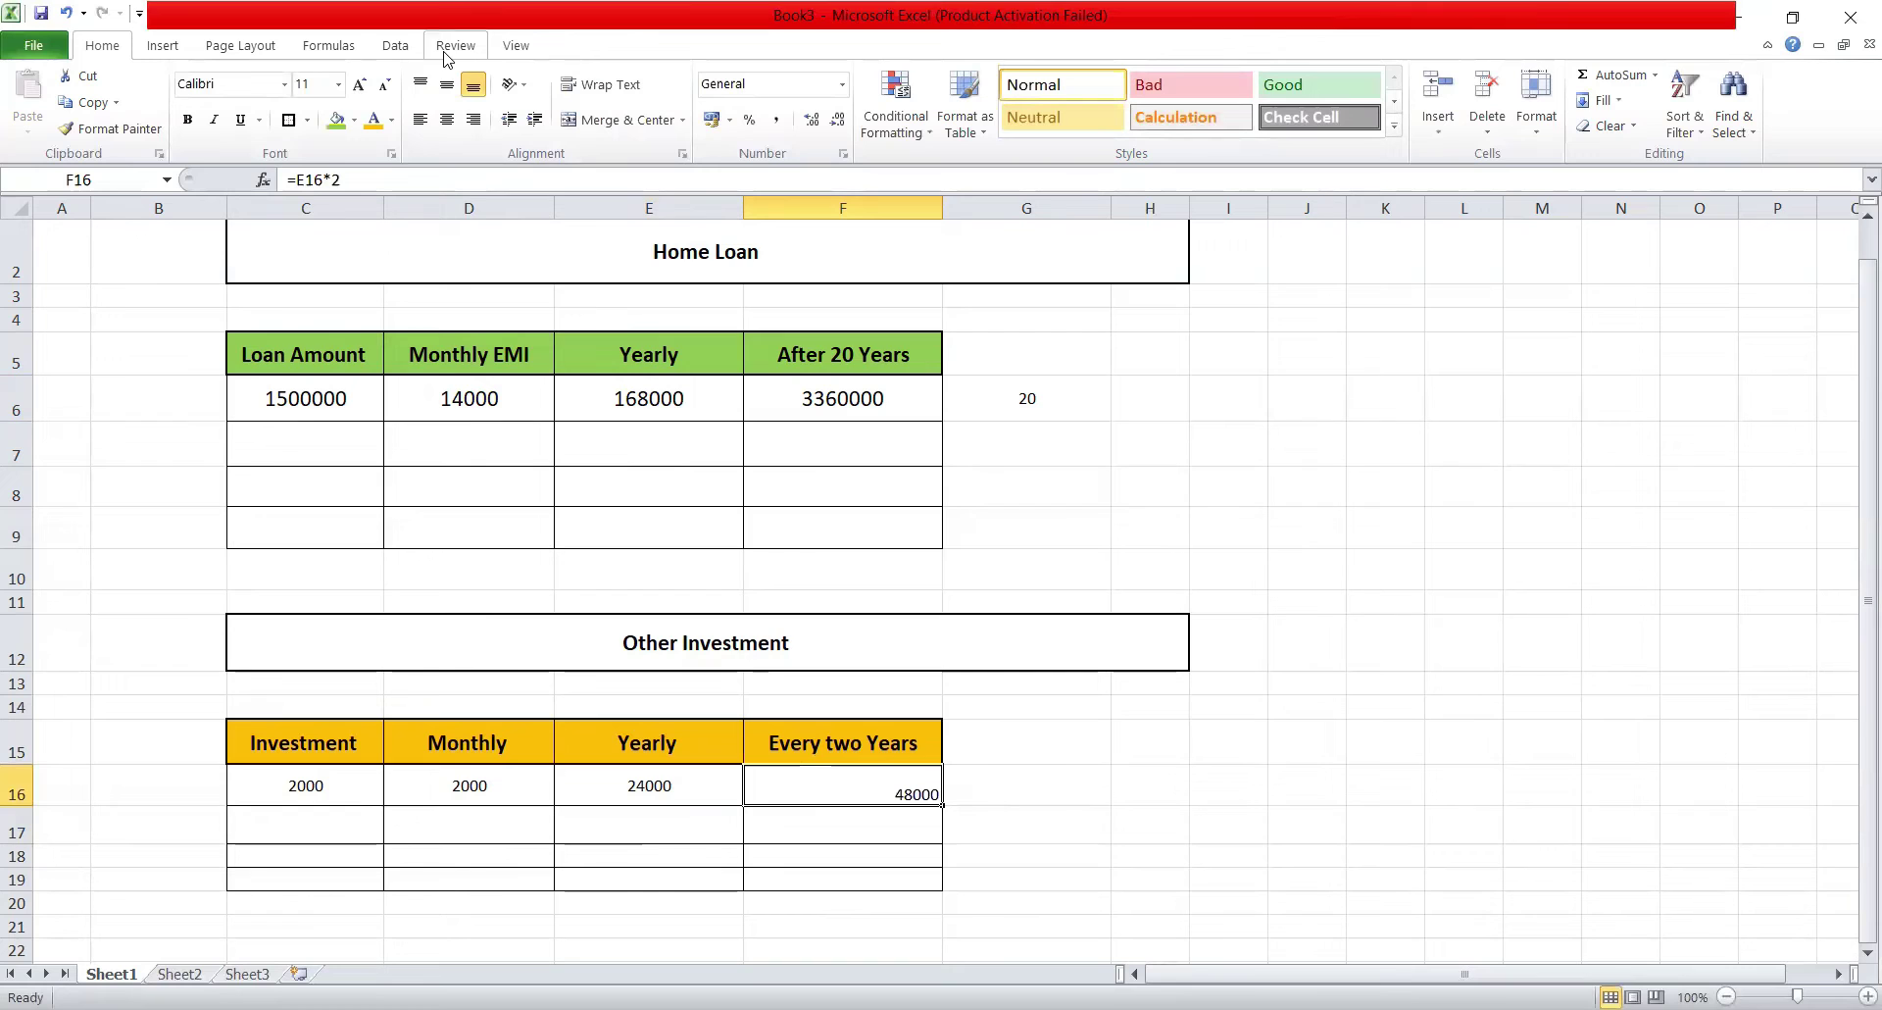
left_click(447, 120)
left_click(447, 84)
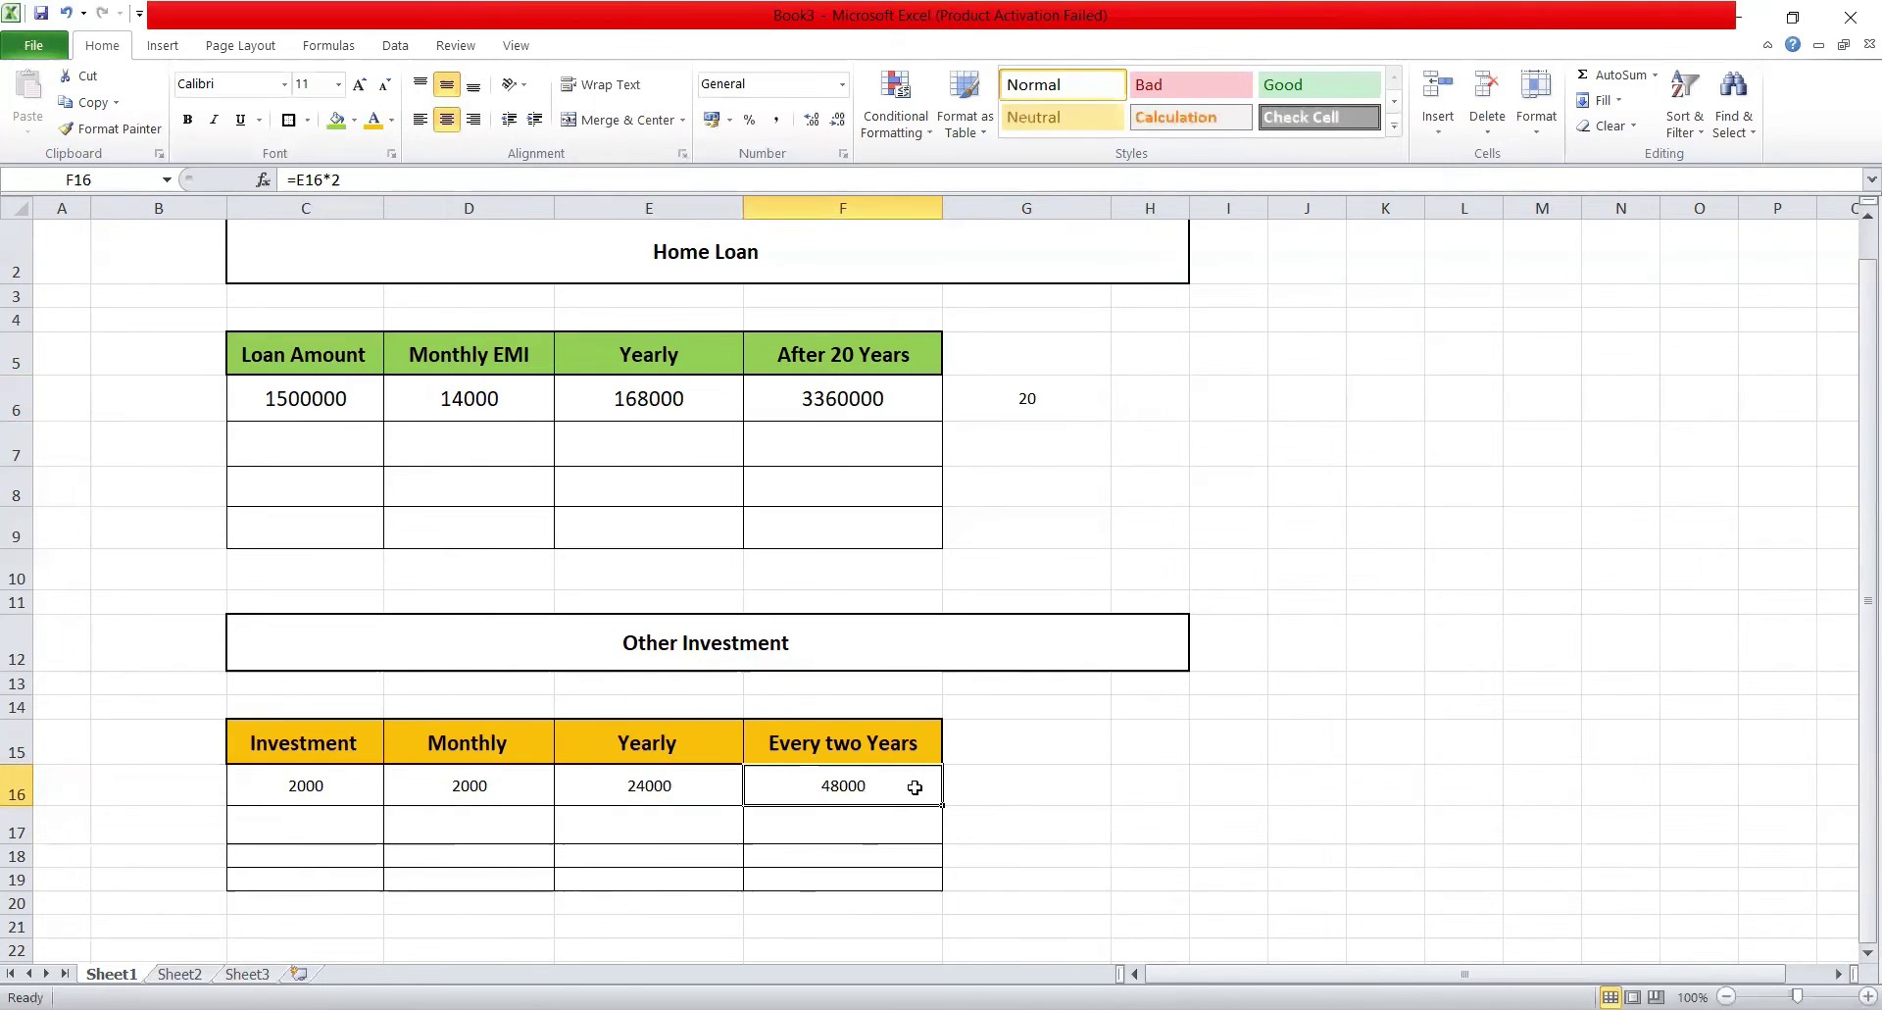
left_click(1025, 782)
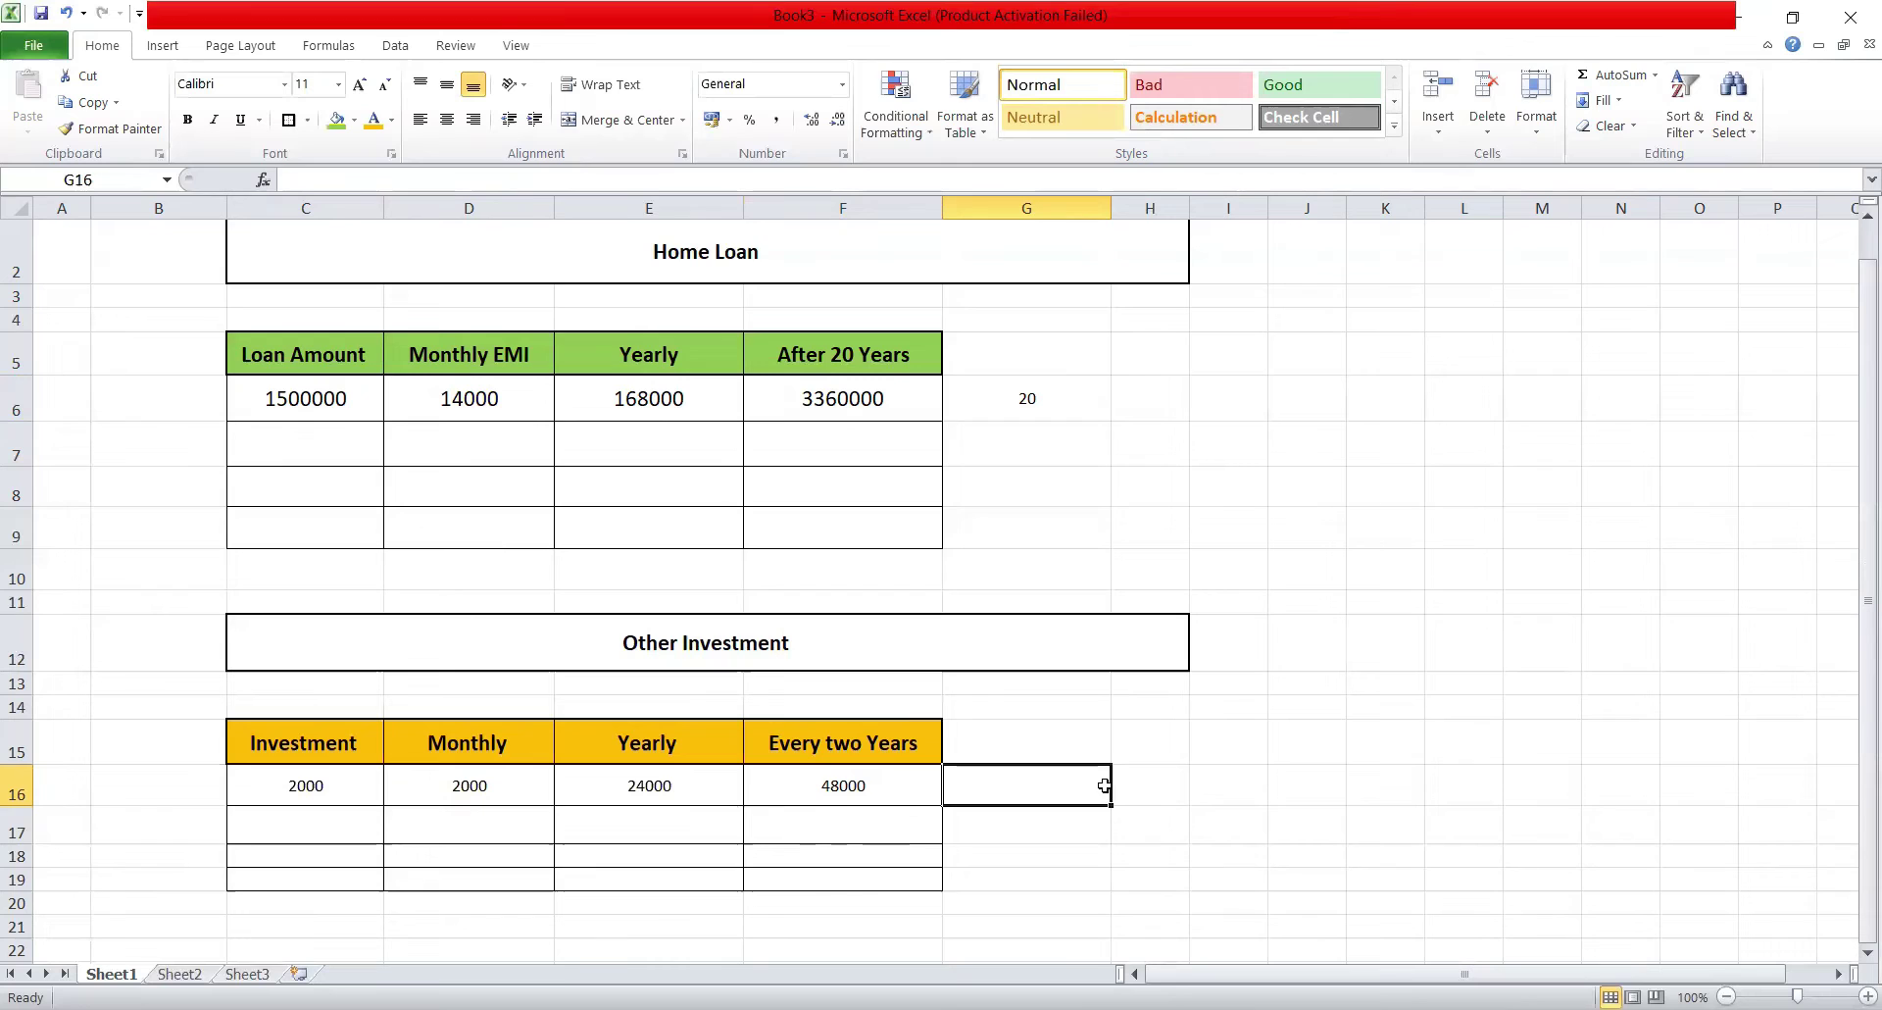
left_click(1133, 793)
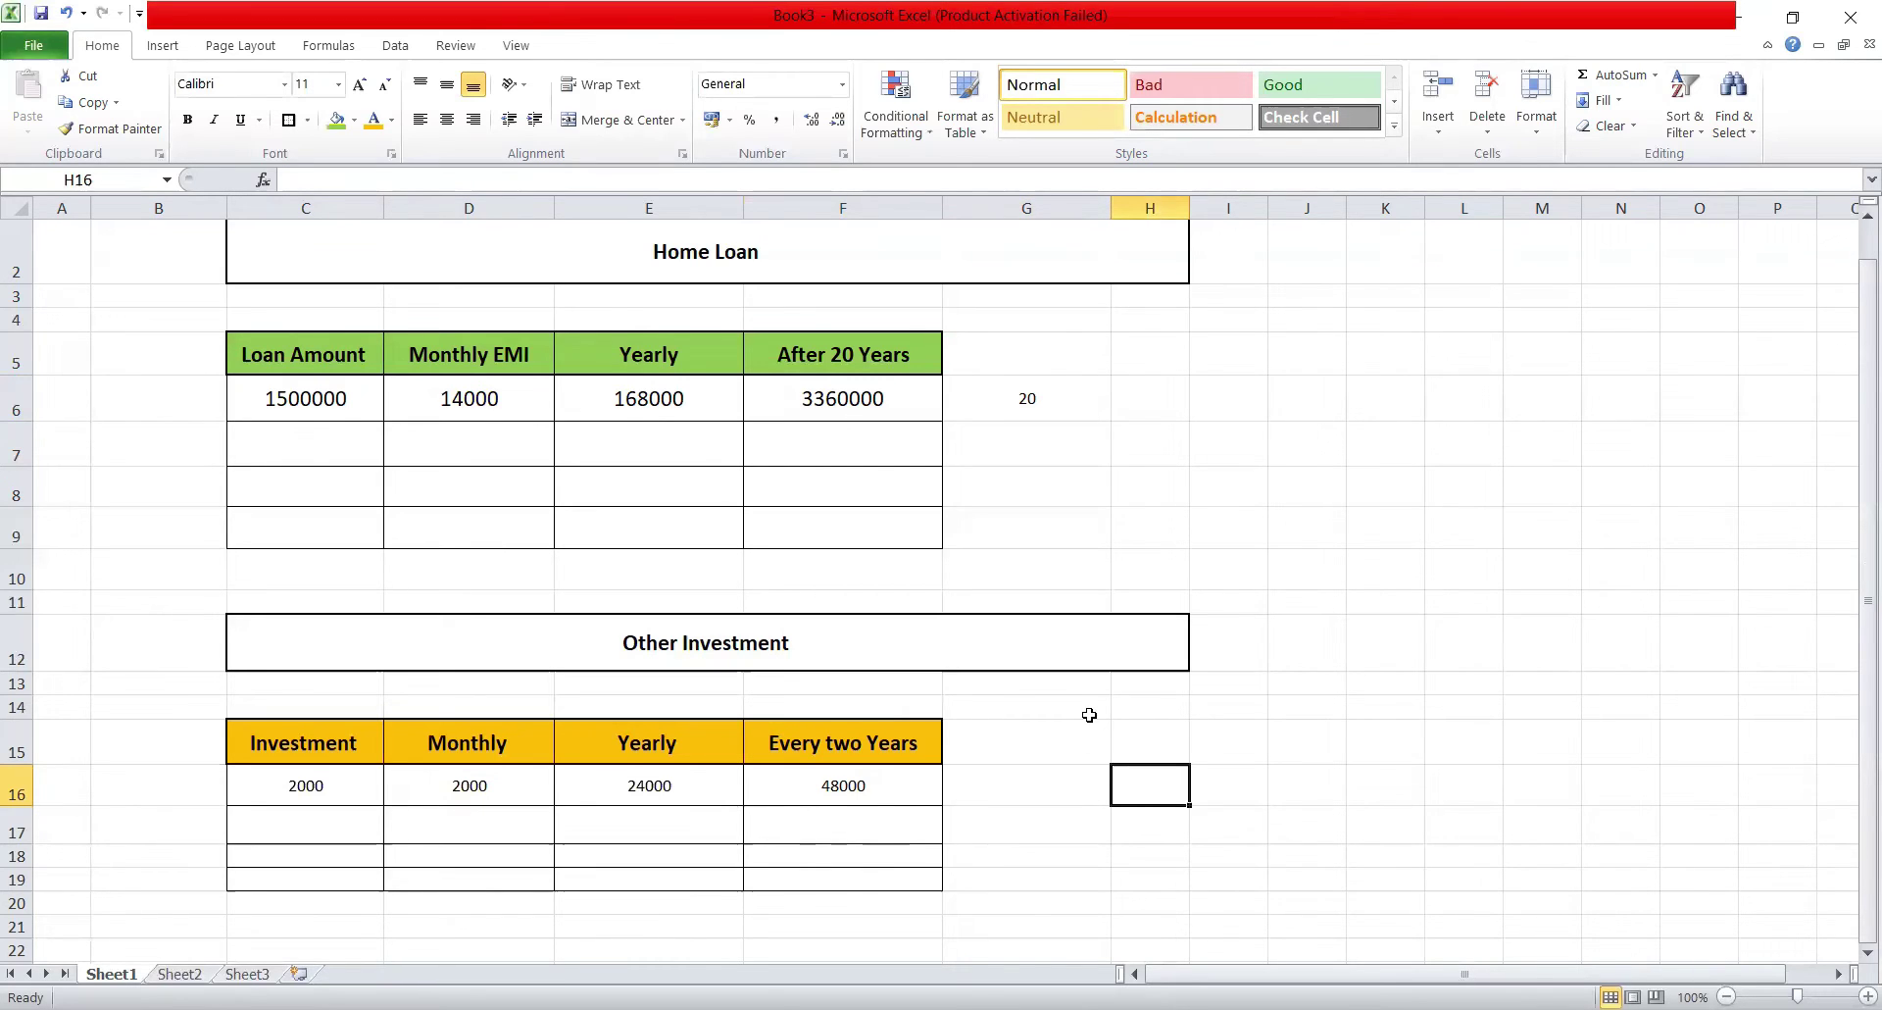
left_click(1025, 780)
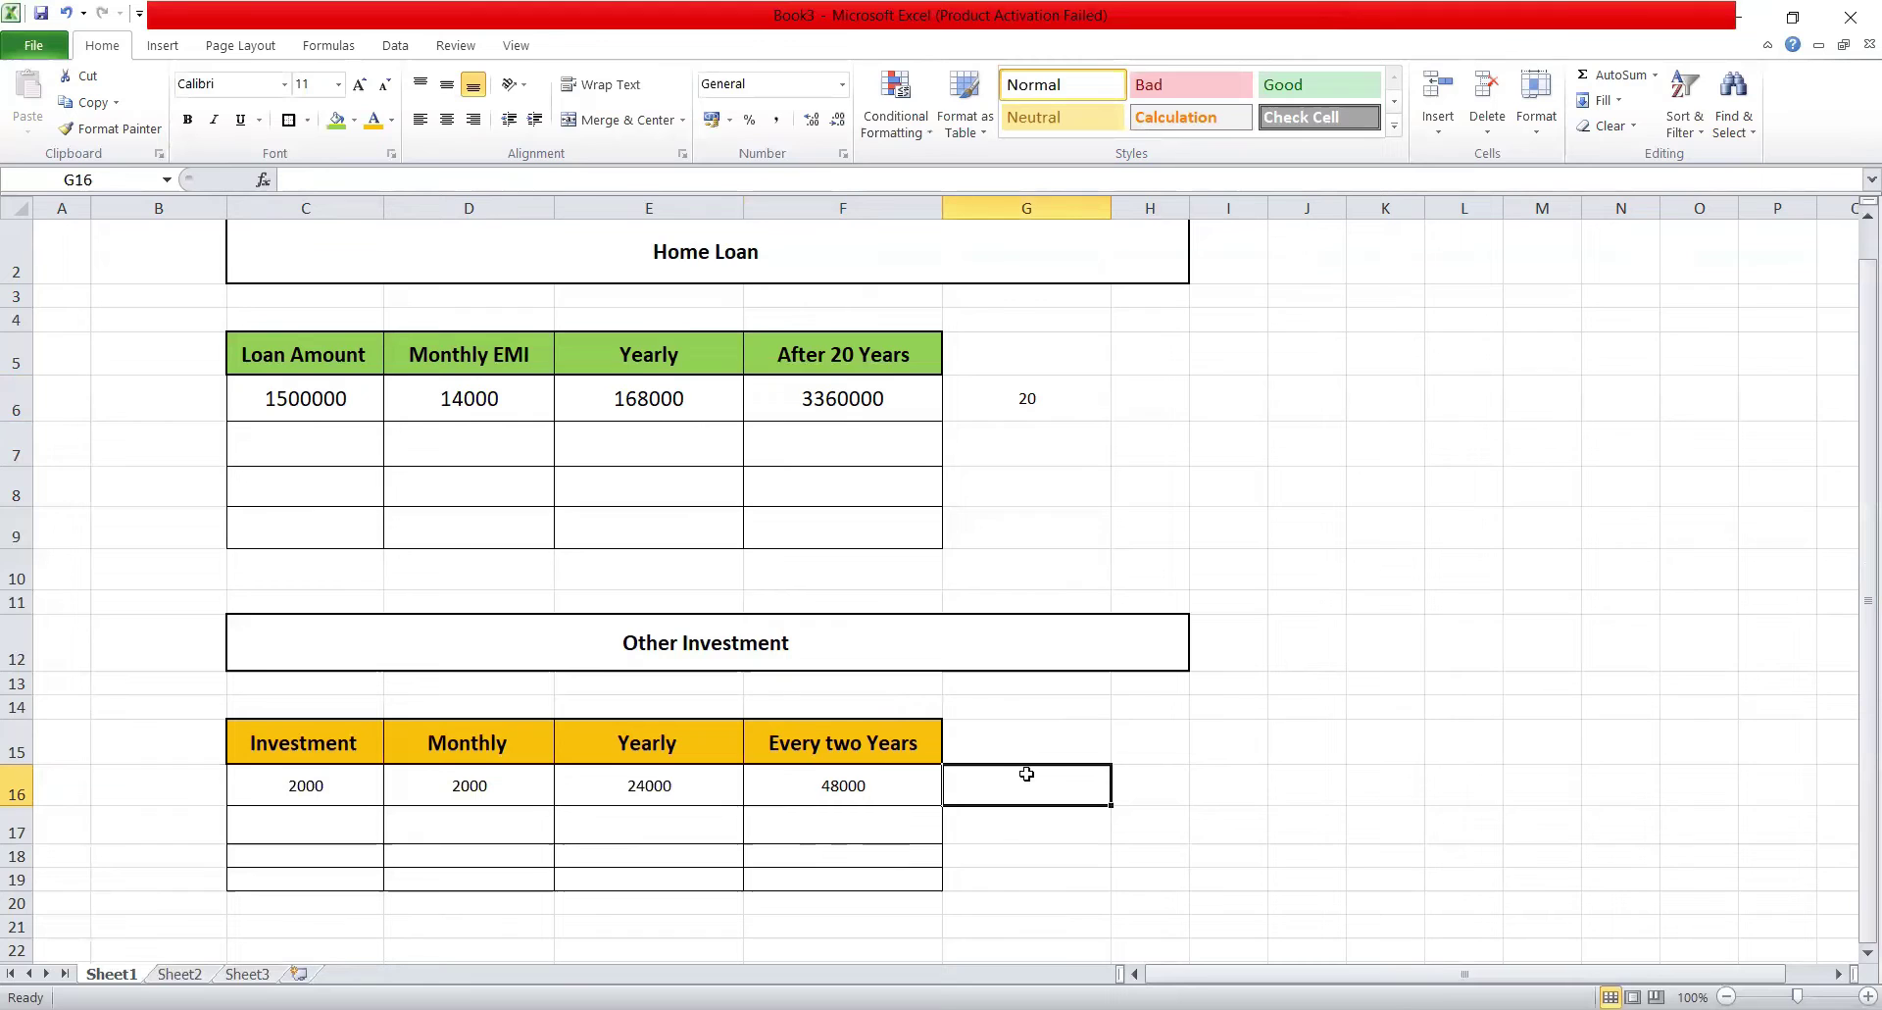
- Enter 55000 in G16 beside the Every two Years investment and center it horizontally and vertically
type("55000")
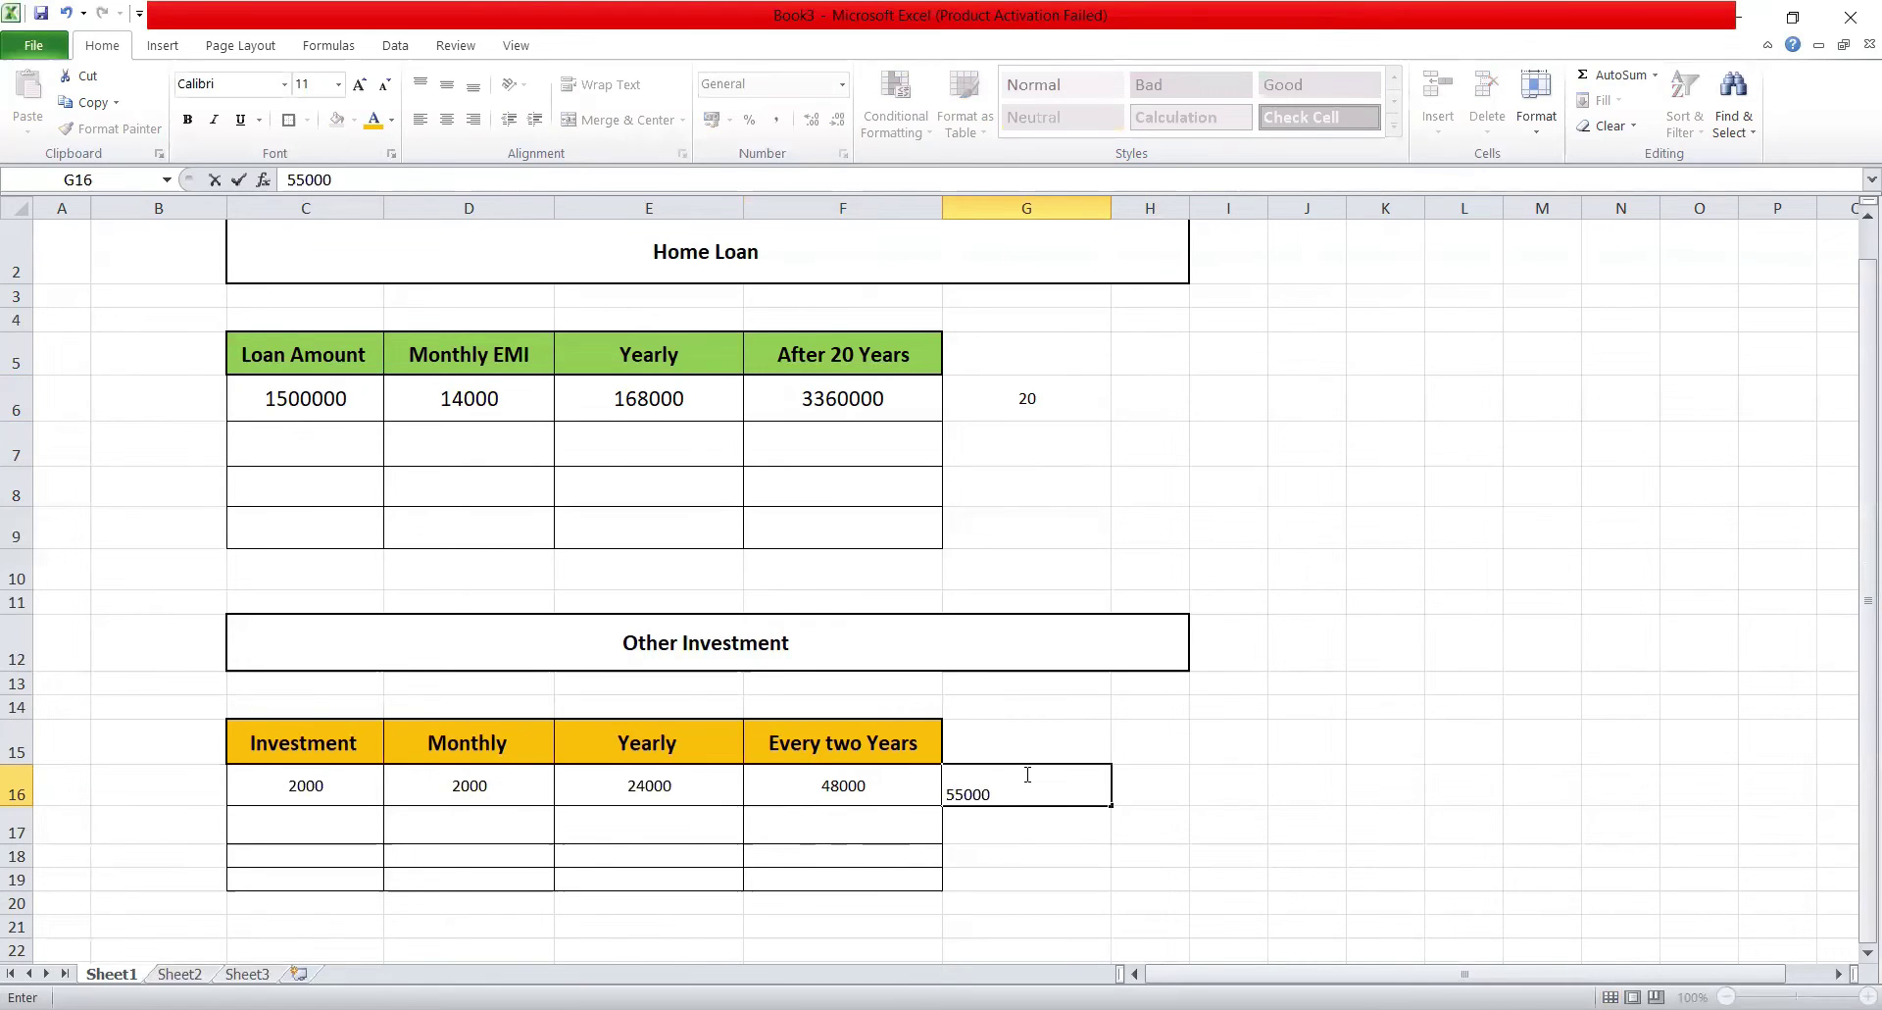
key("Return")
left_click(1081, 784)
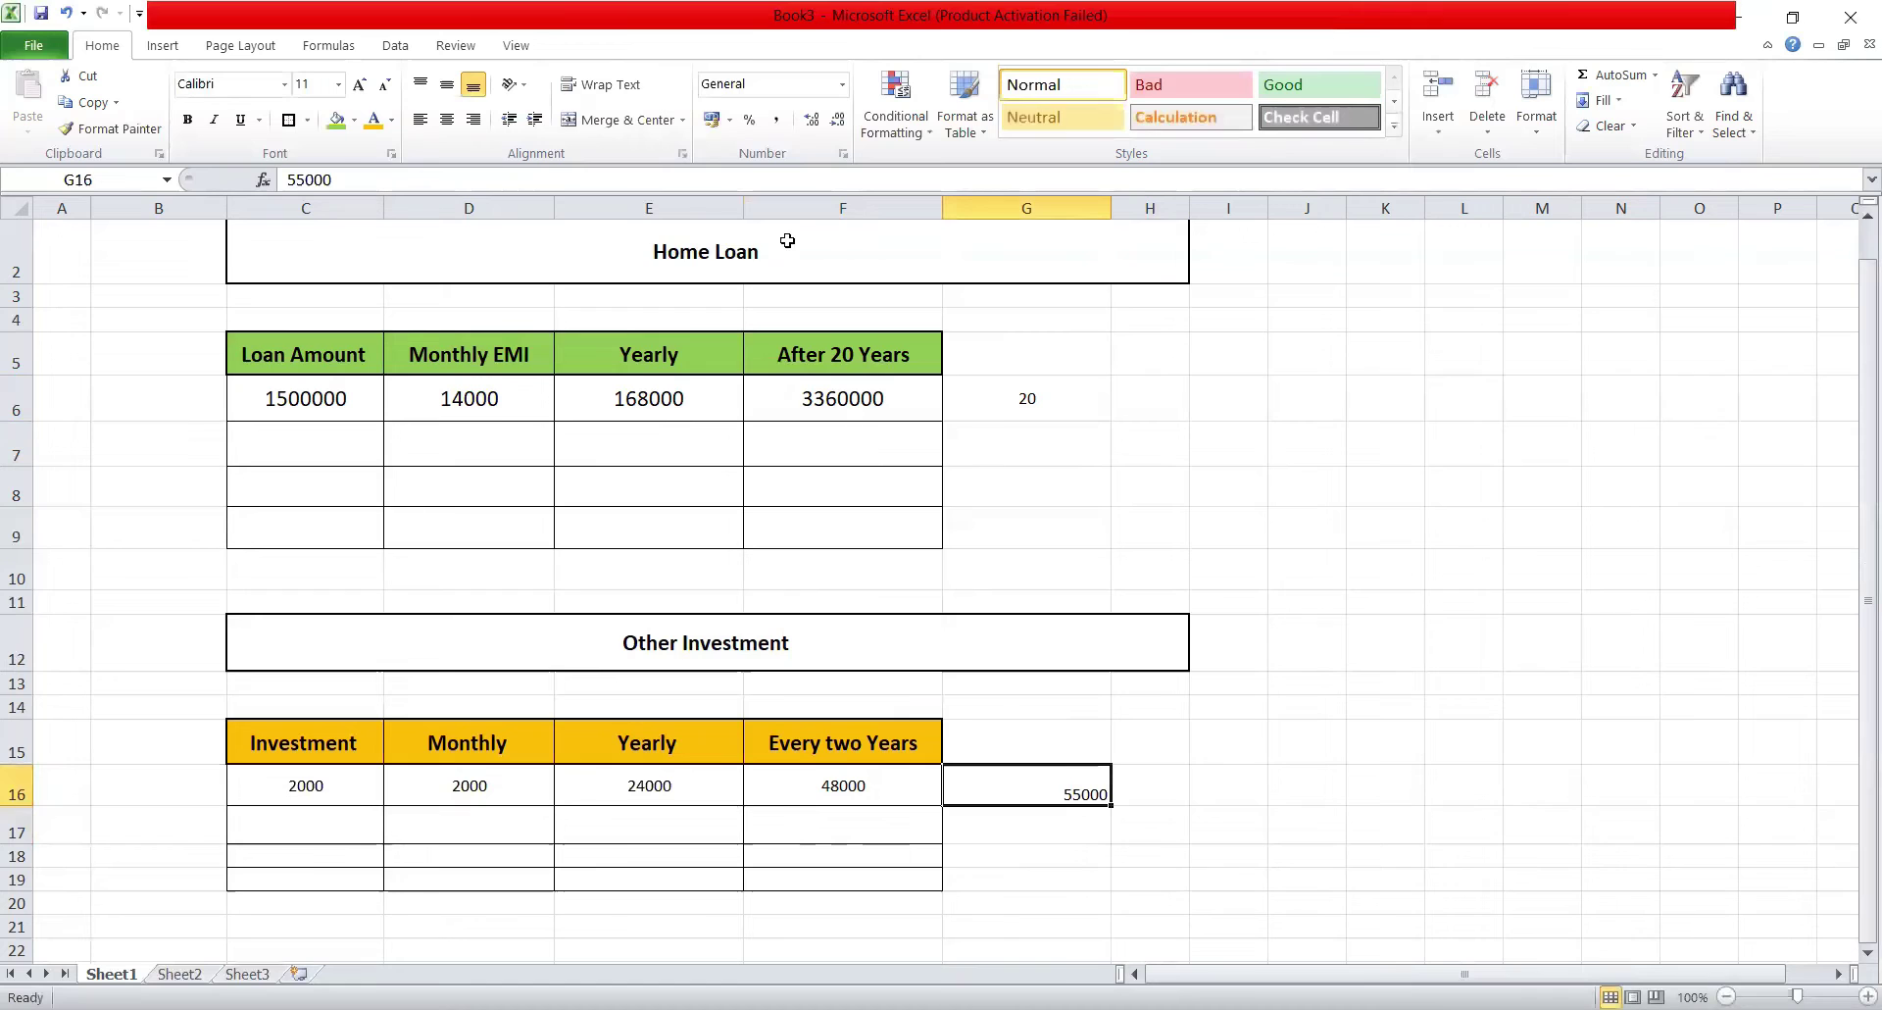
left_click(447, 119)
left_click(447, 84)
left_click(1177, 787)
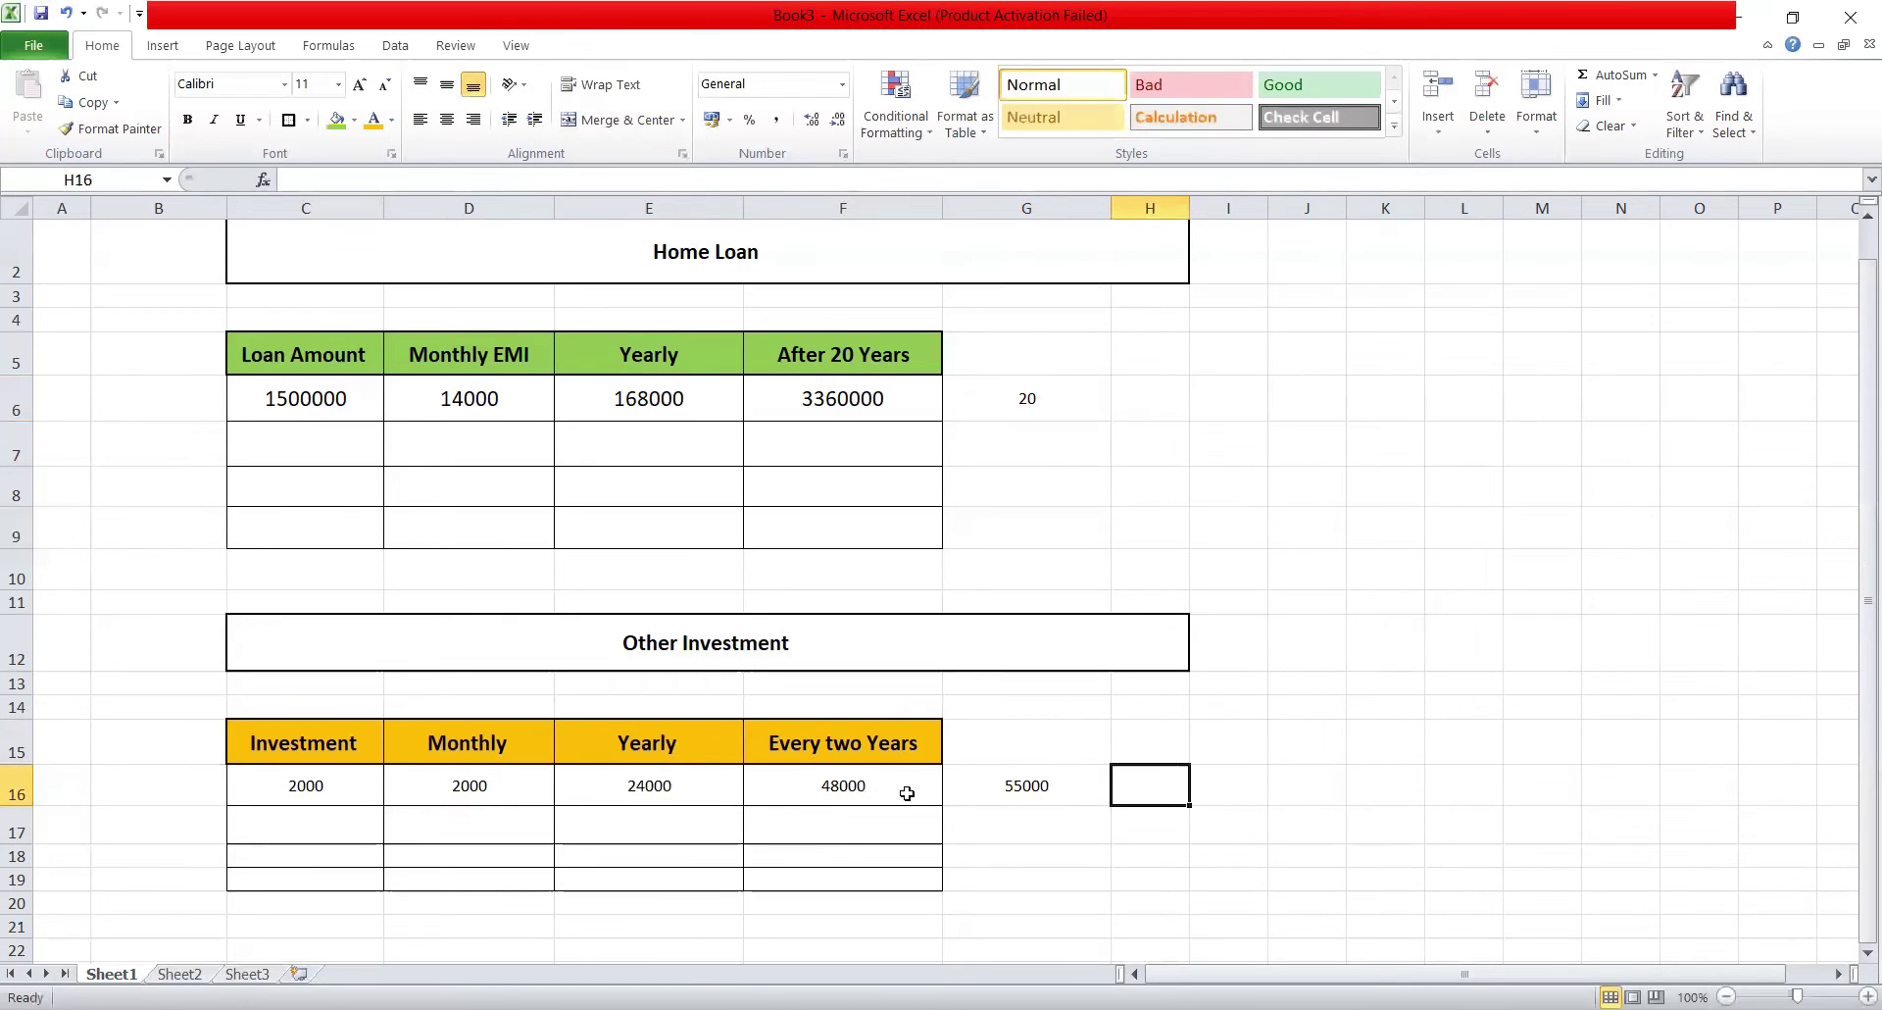
- Review the Other Investment row from the investment in C16 through the two-year amount to the value in G16
left_click(1049, 792)
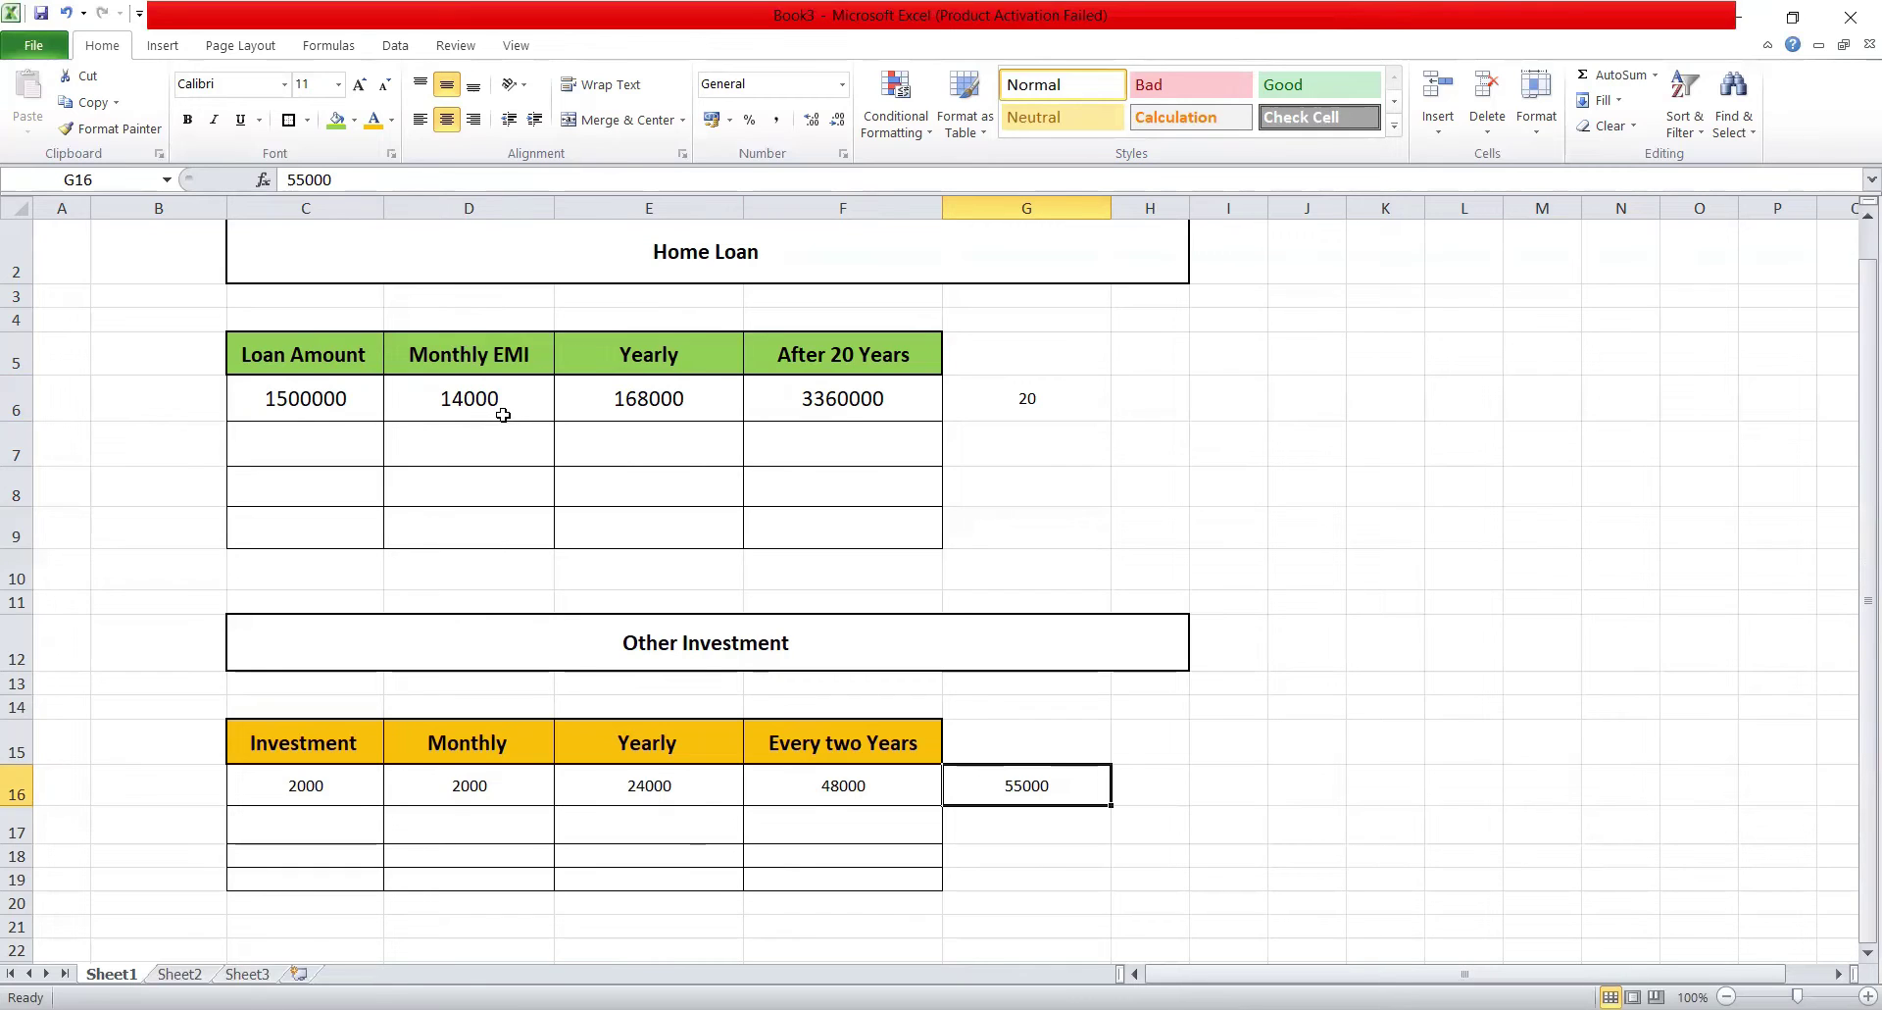
left_click(1216, 742)
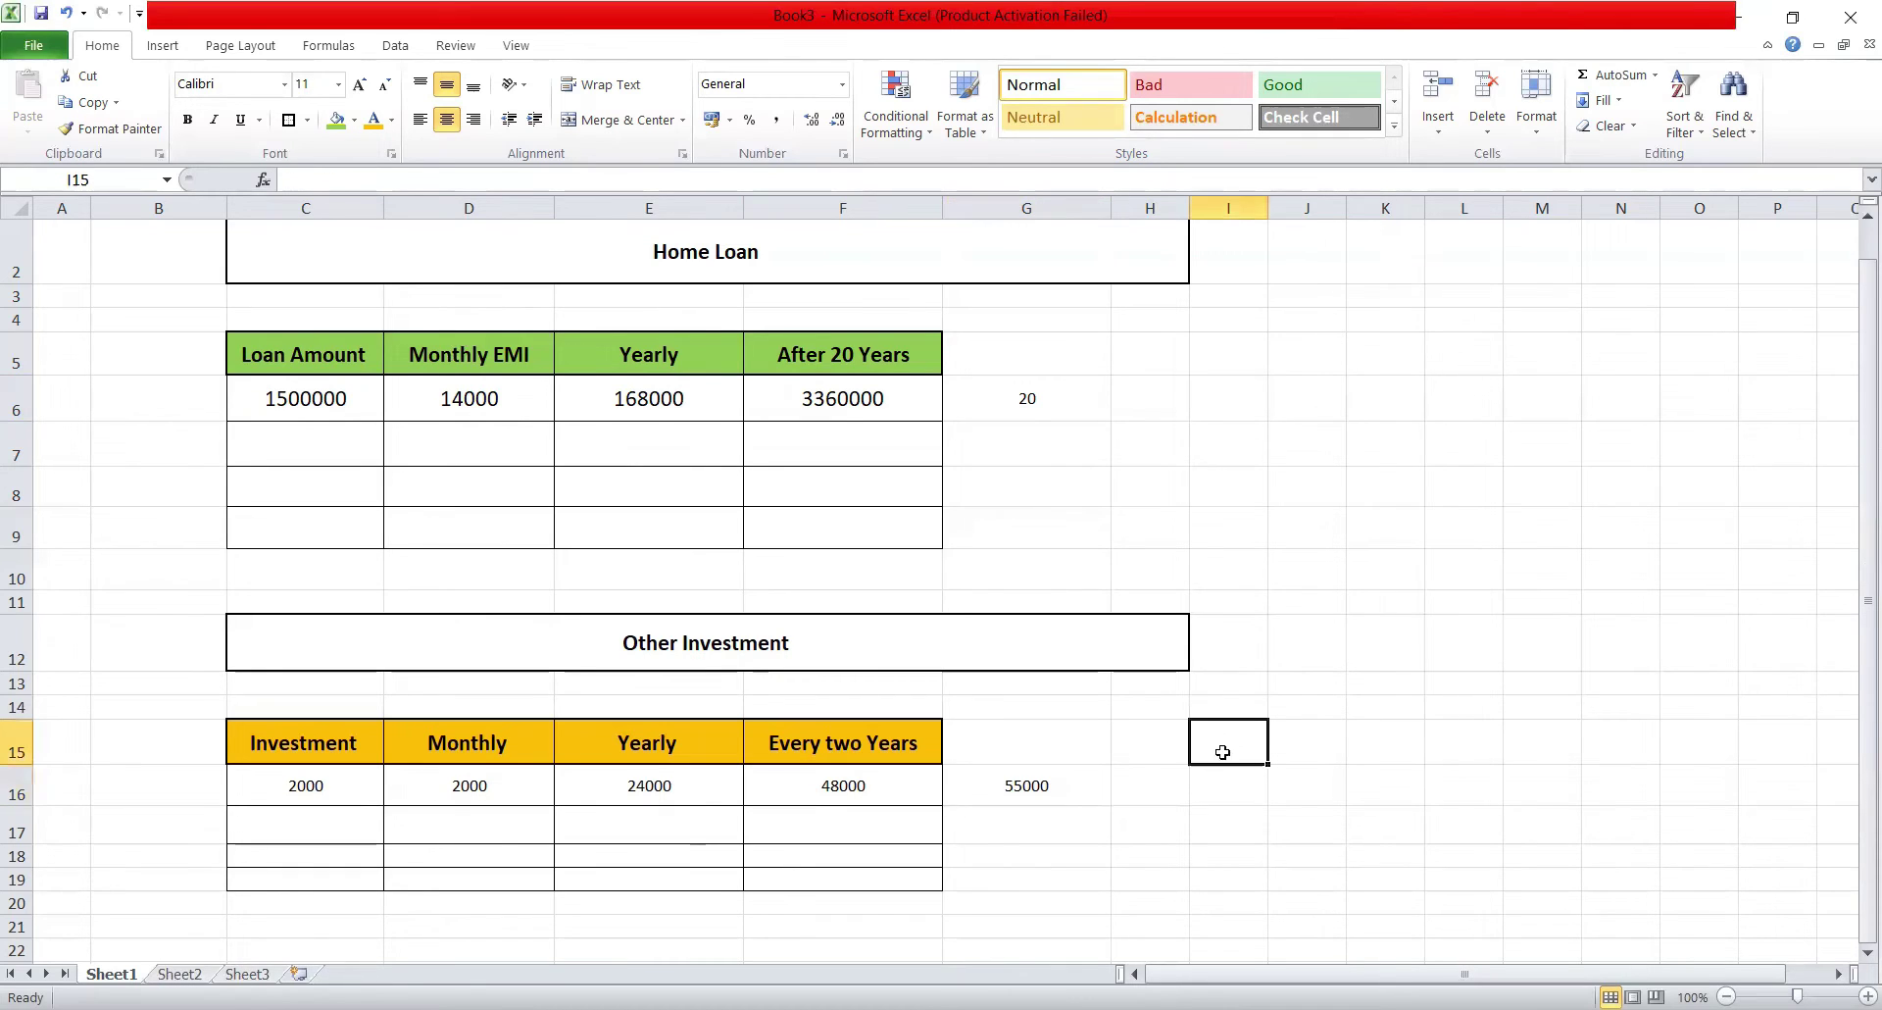
left_click(345, 787)
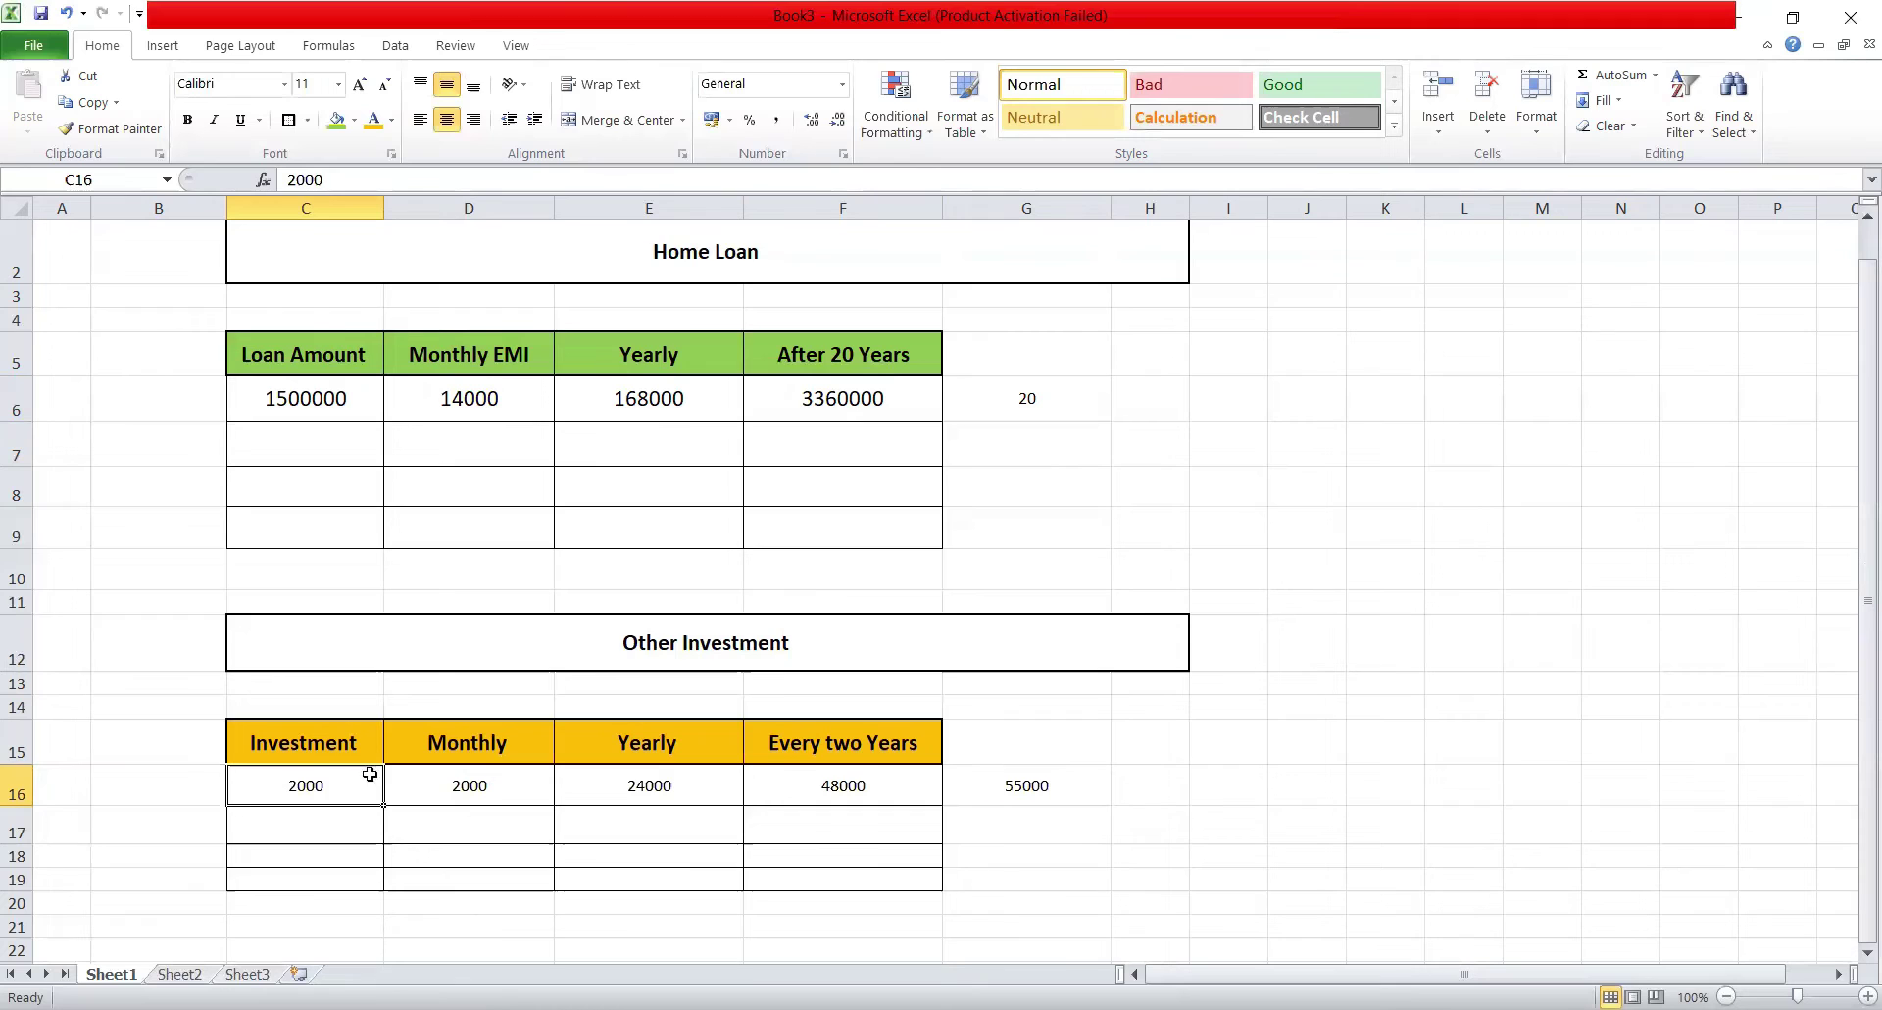
left_click(369, 828)
left_click(354, 797)
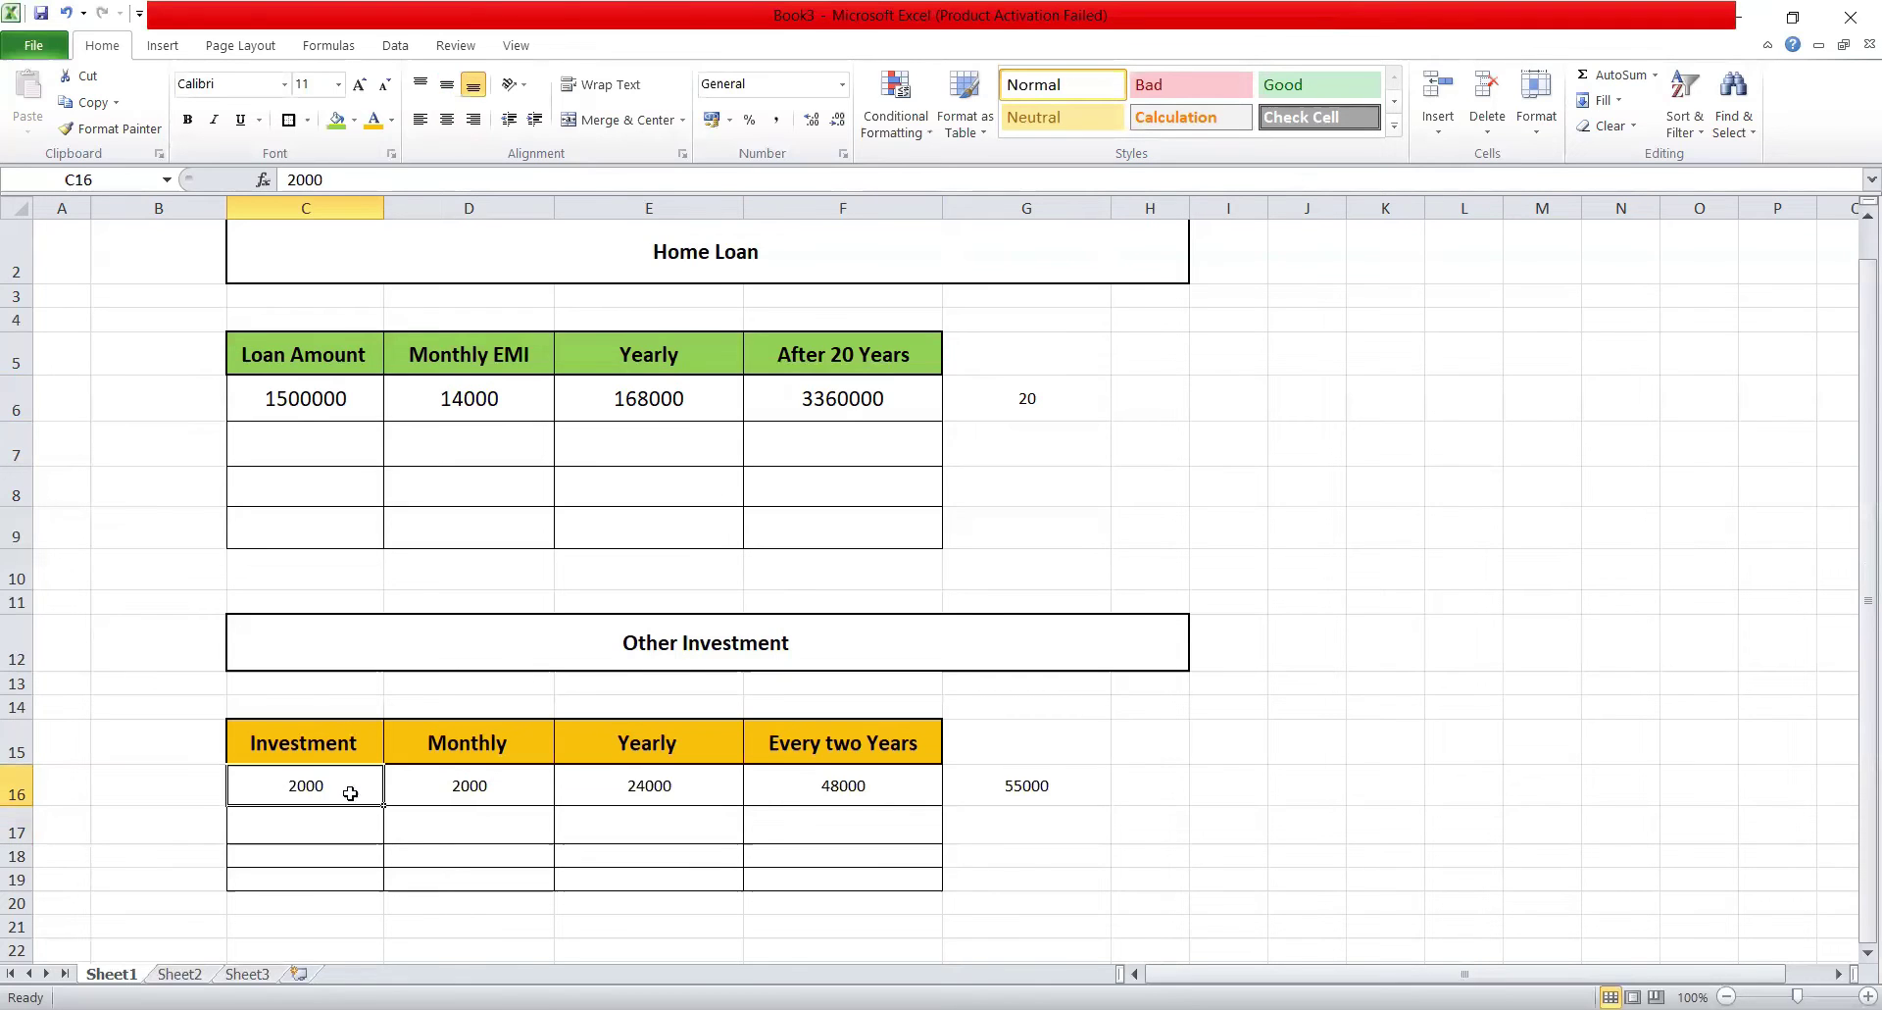
left_click(506, 796)
left_click(861, 790)
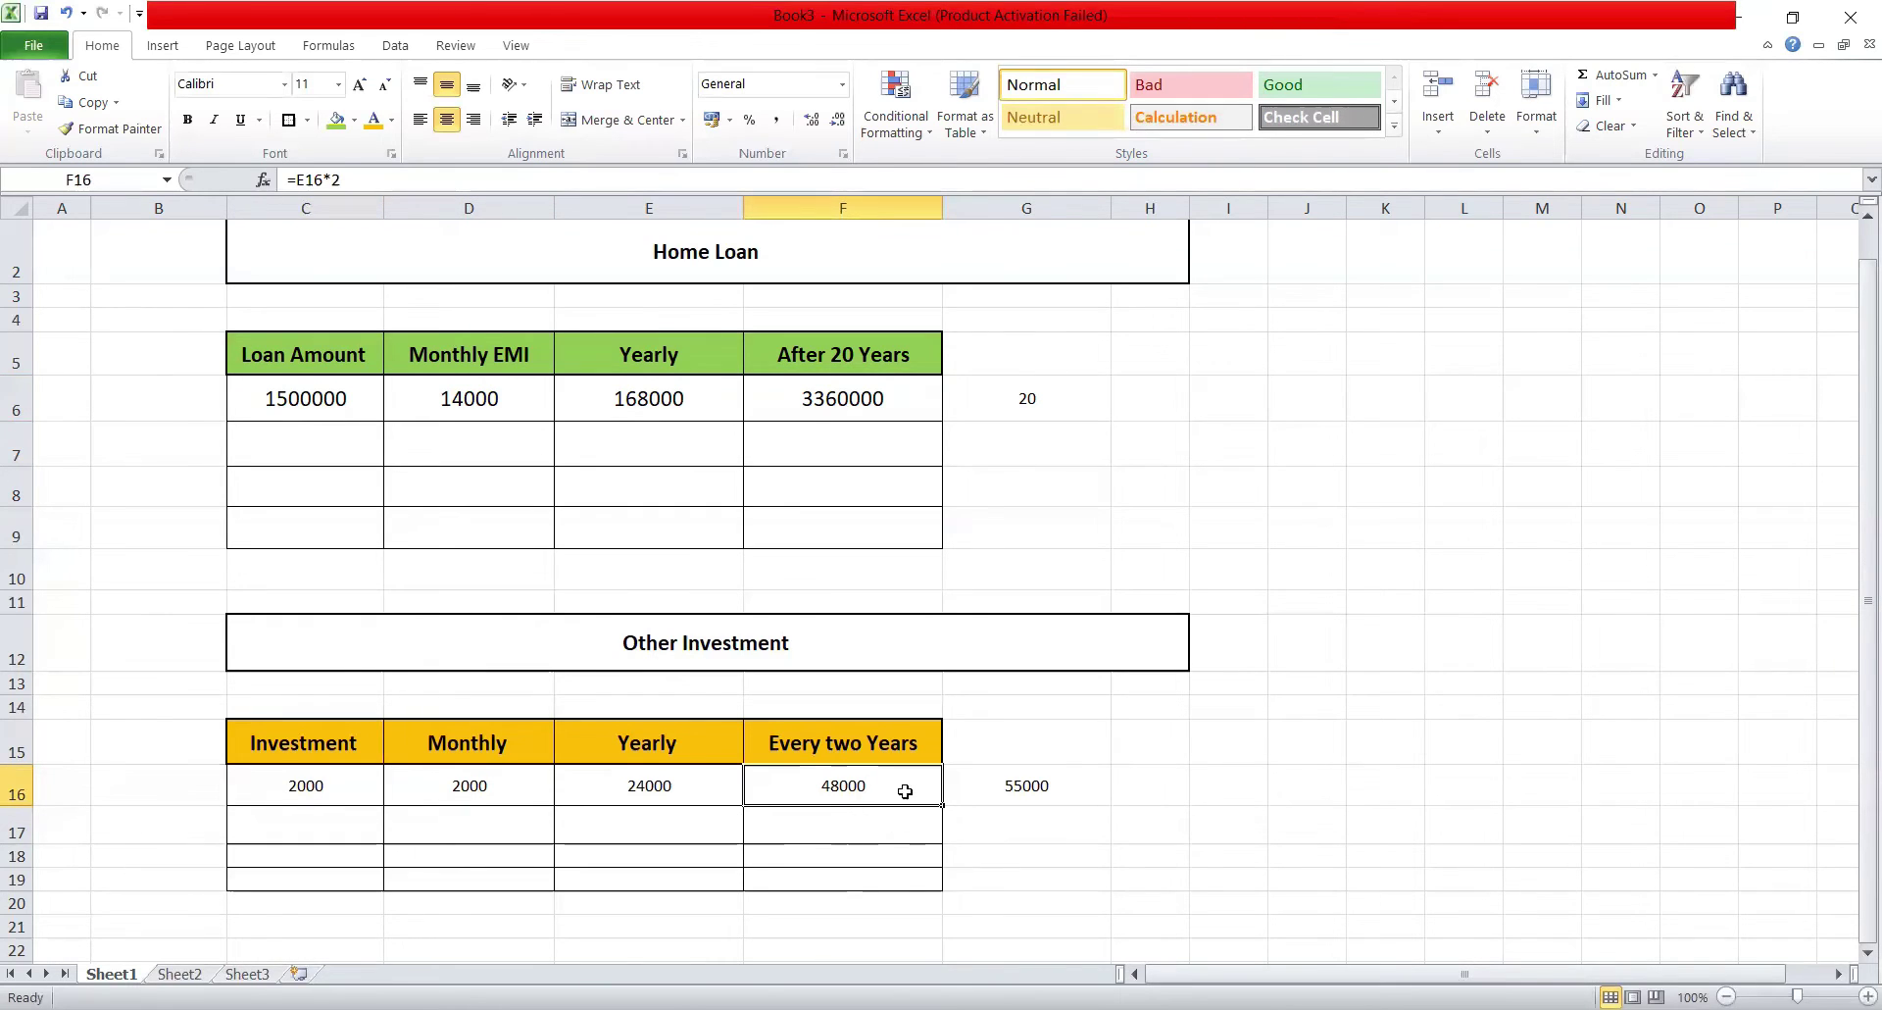
left_click(1084, 787)
key("Return")
left_click(1062, 785)
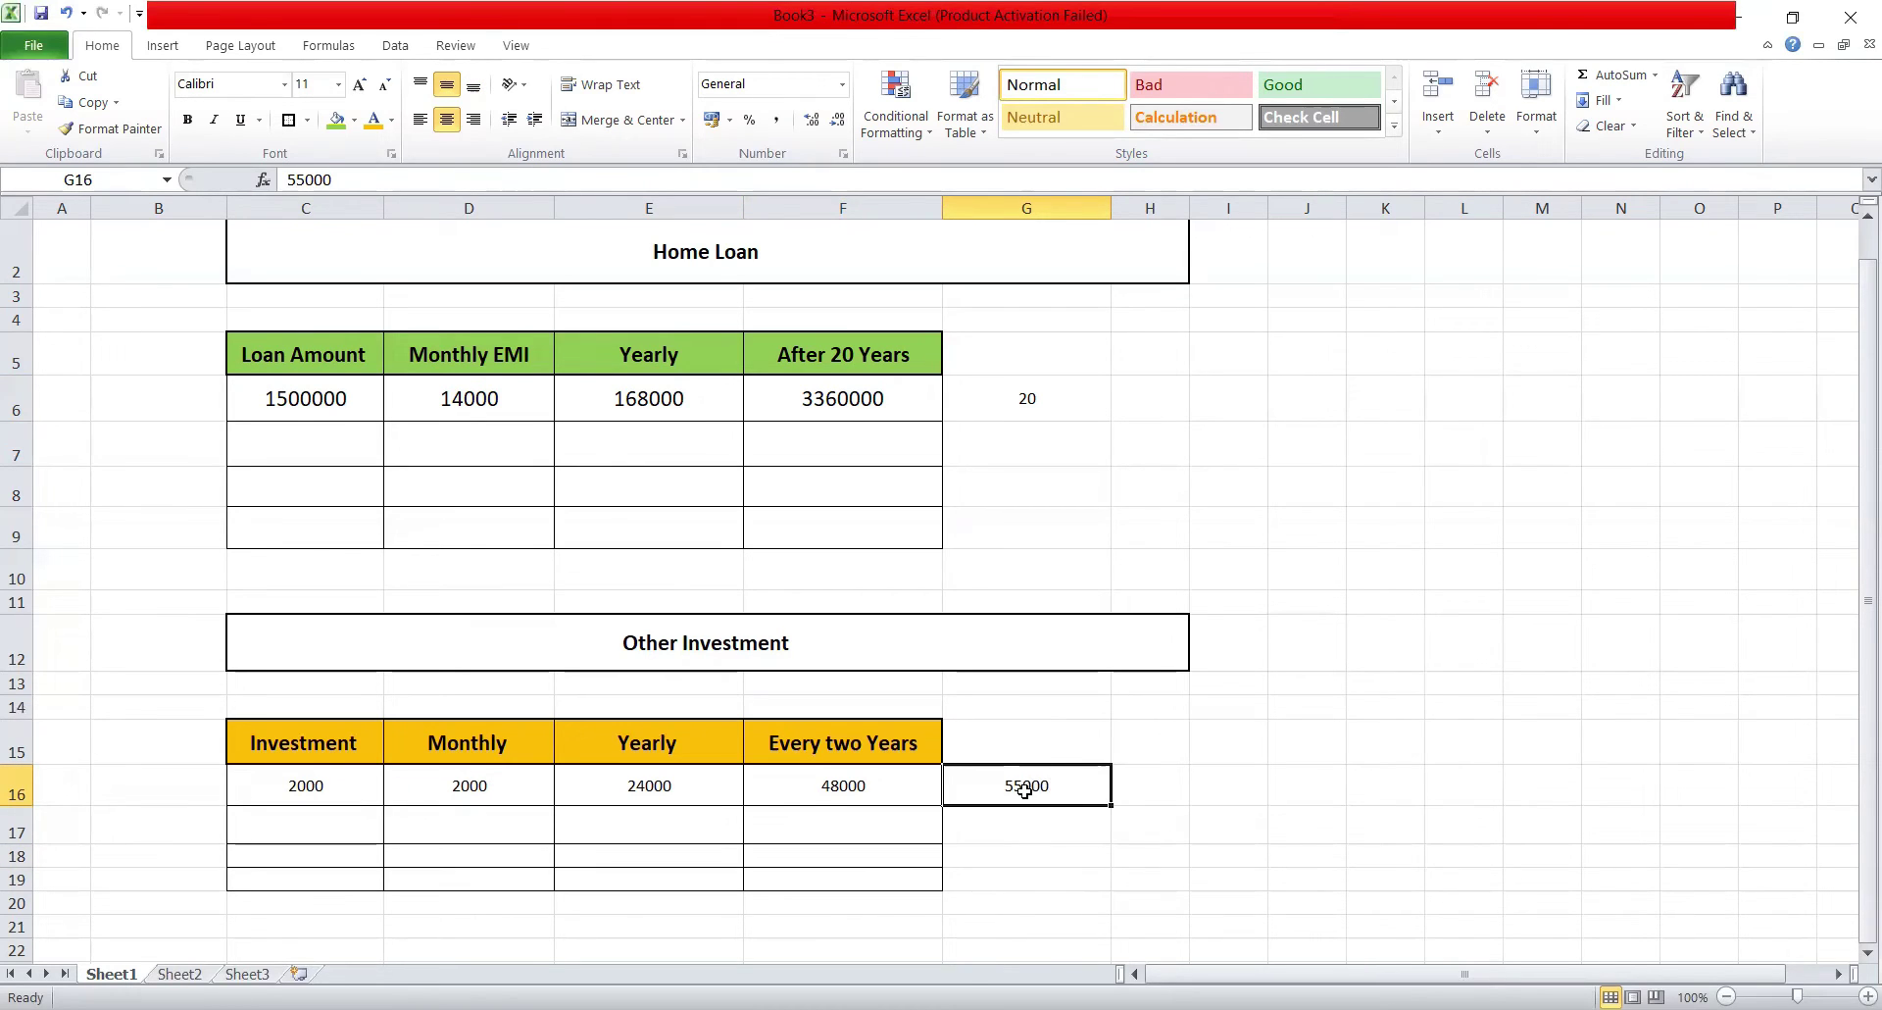
- Compare the home loan's amount, monthly EMI and 20-year term with the Other Investment row
left_click(330, 414)
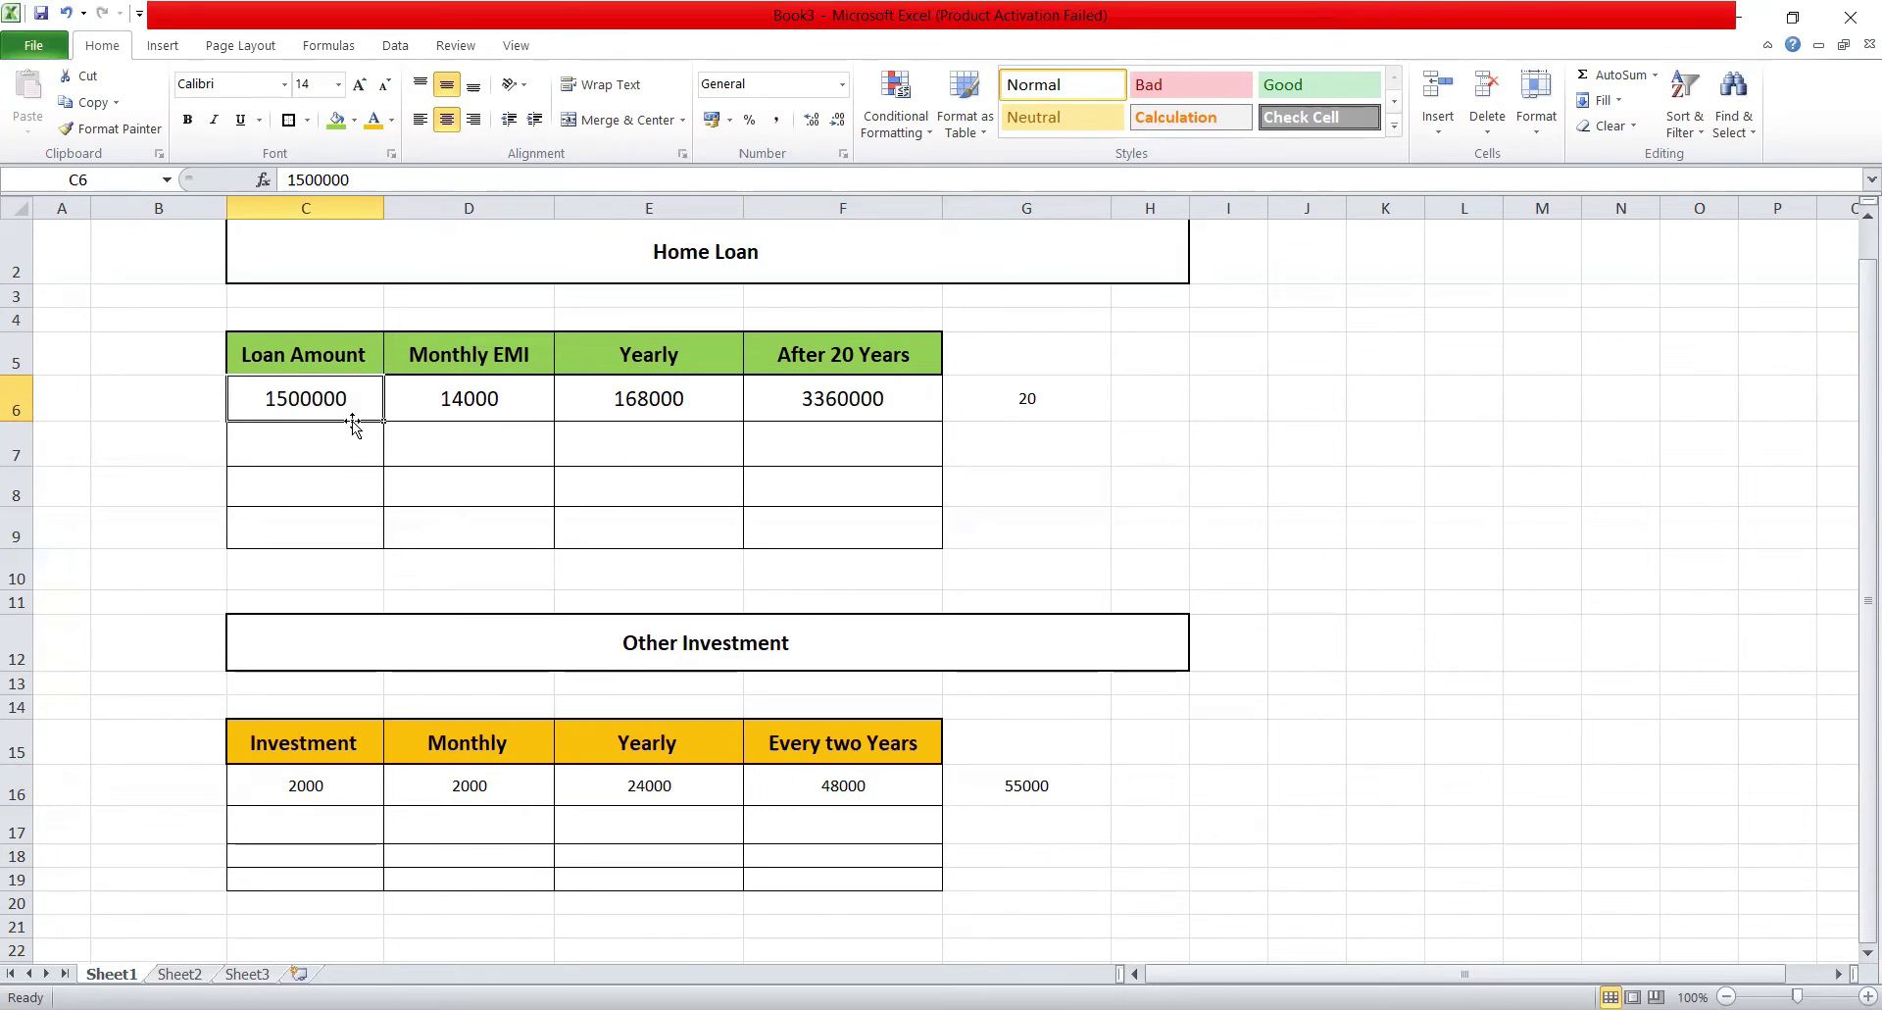
left_click(1080, 550)
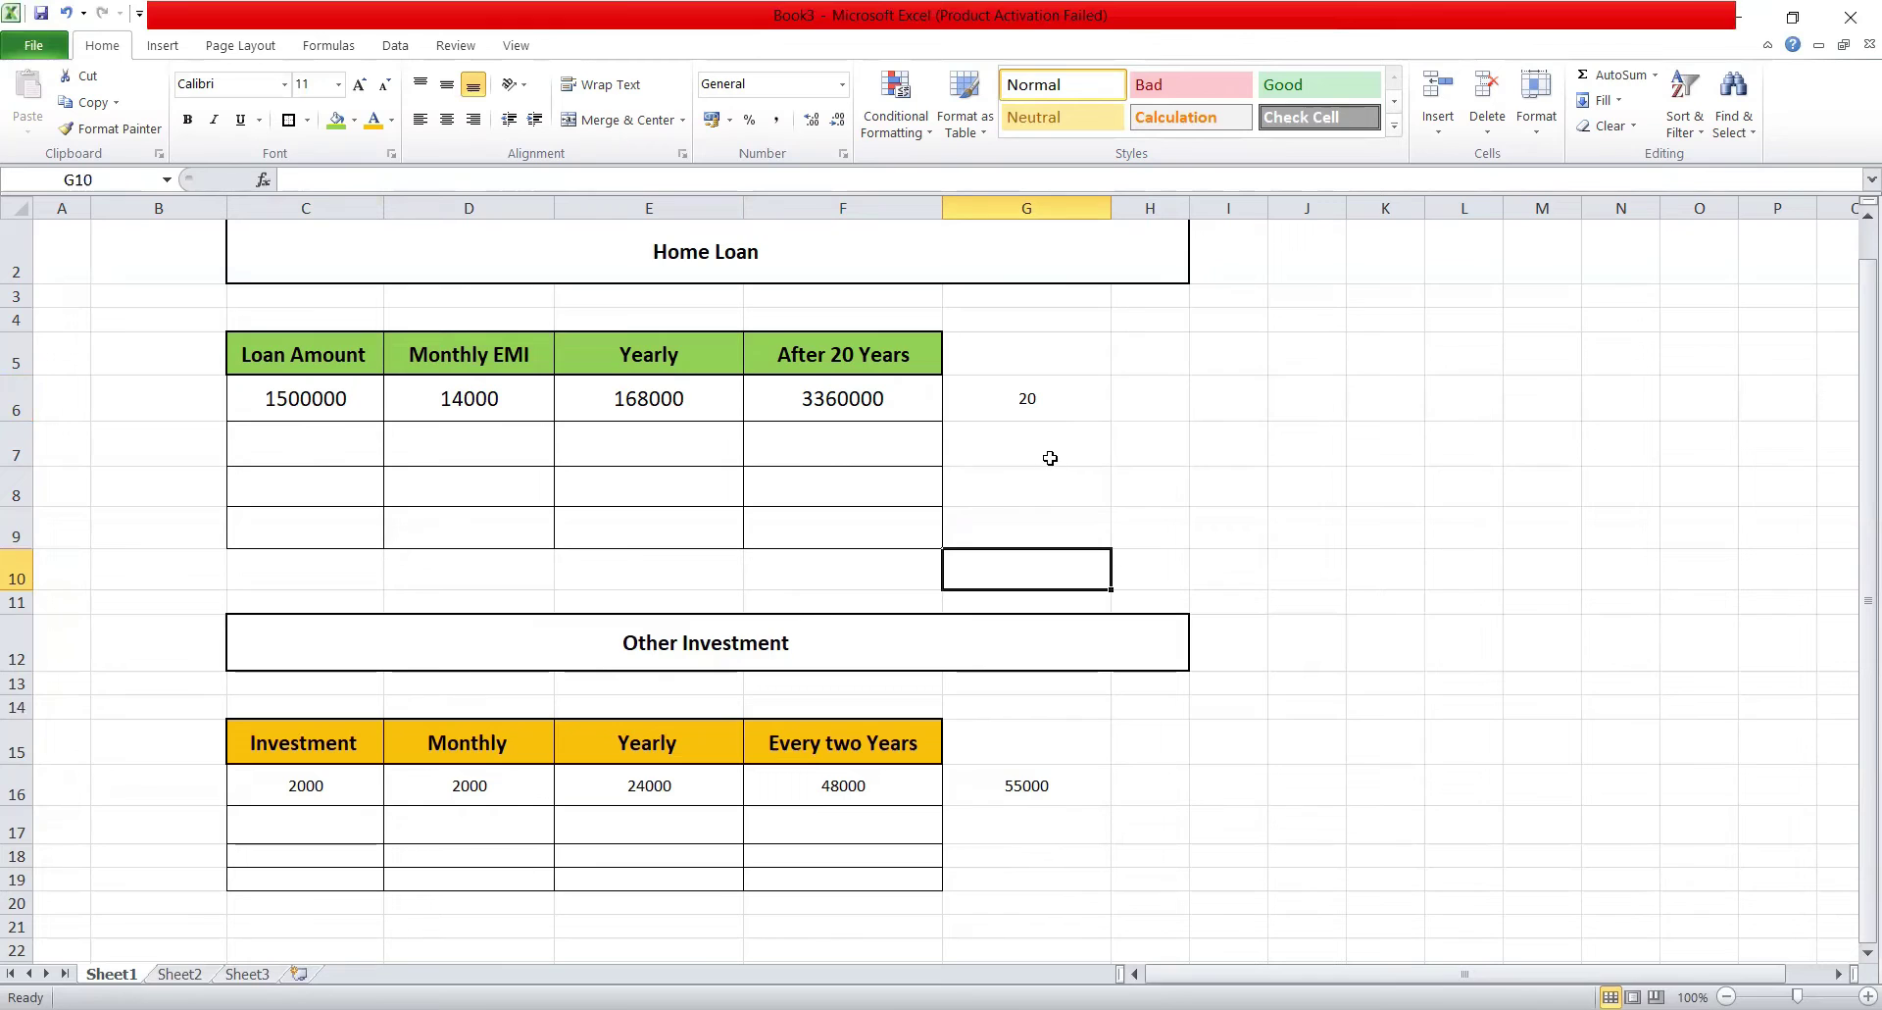
left_click(1047, 788)
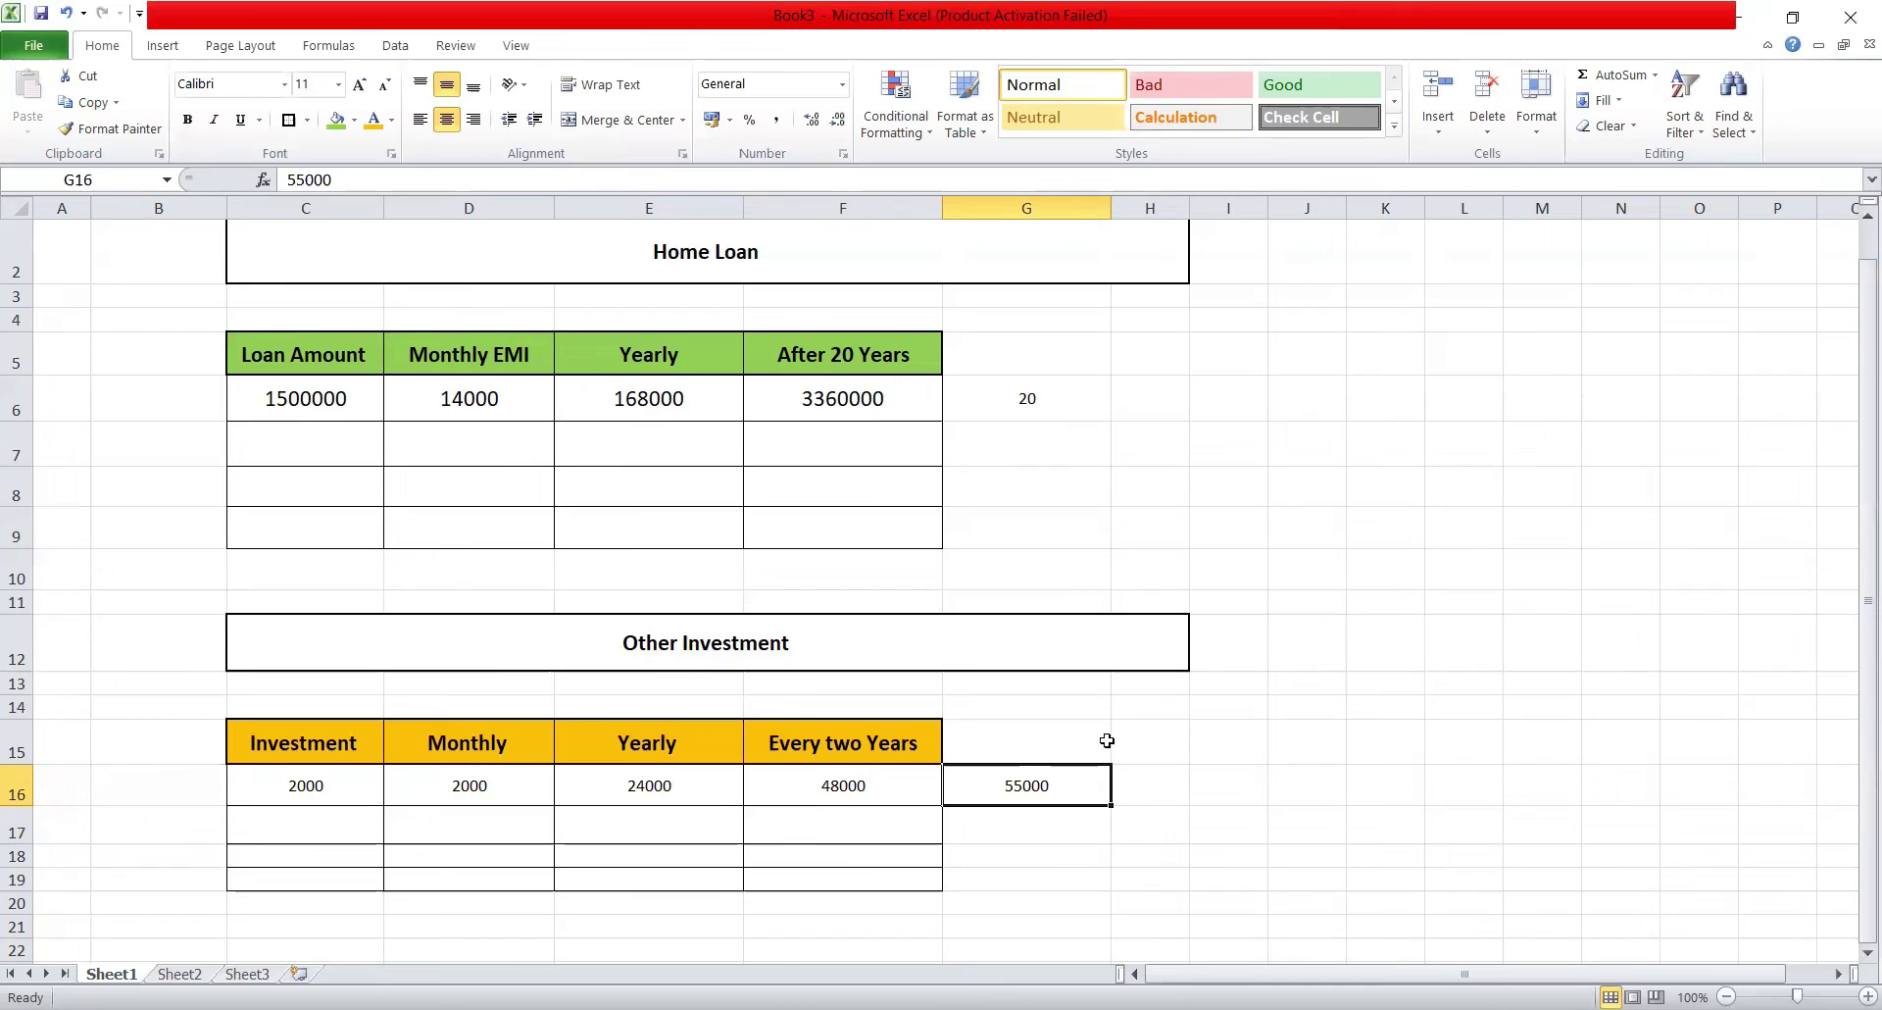
left_click(1145, 781)
left_click(1051, 784)
left_click(499, 406)
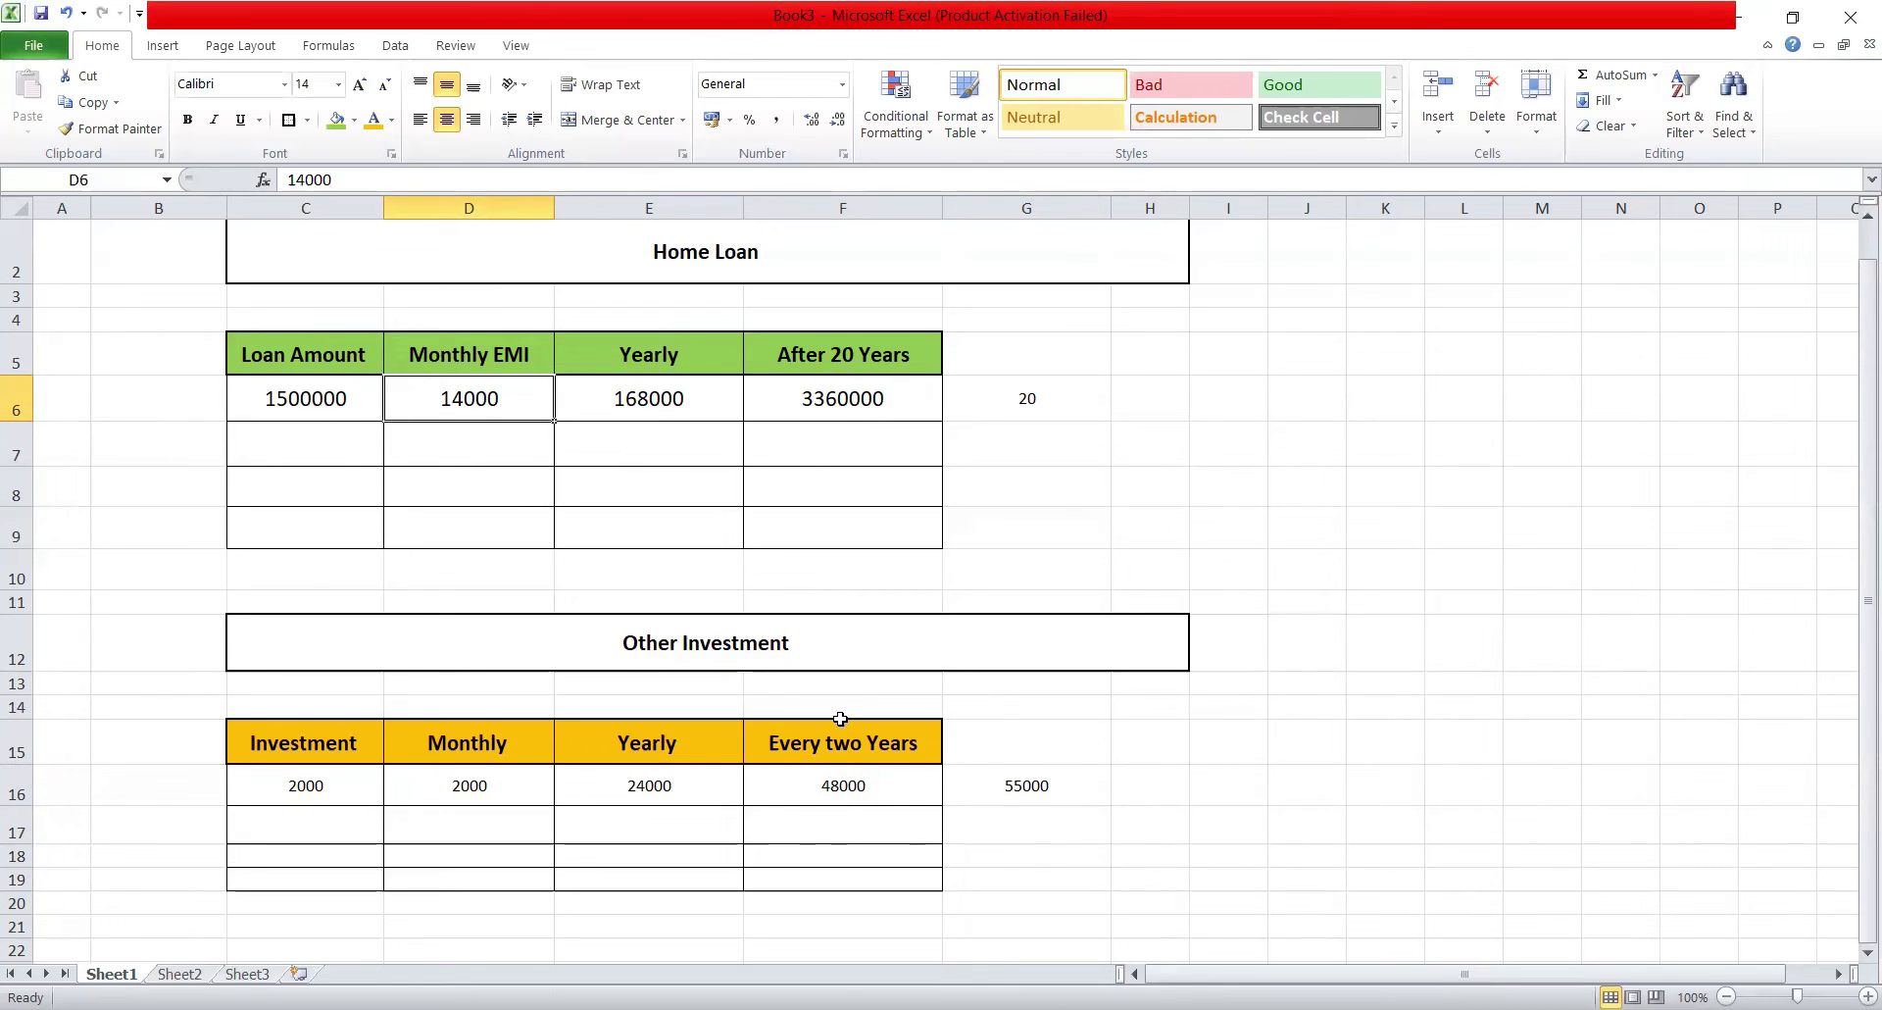
left_click(311, 786)
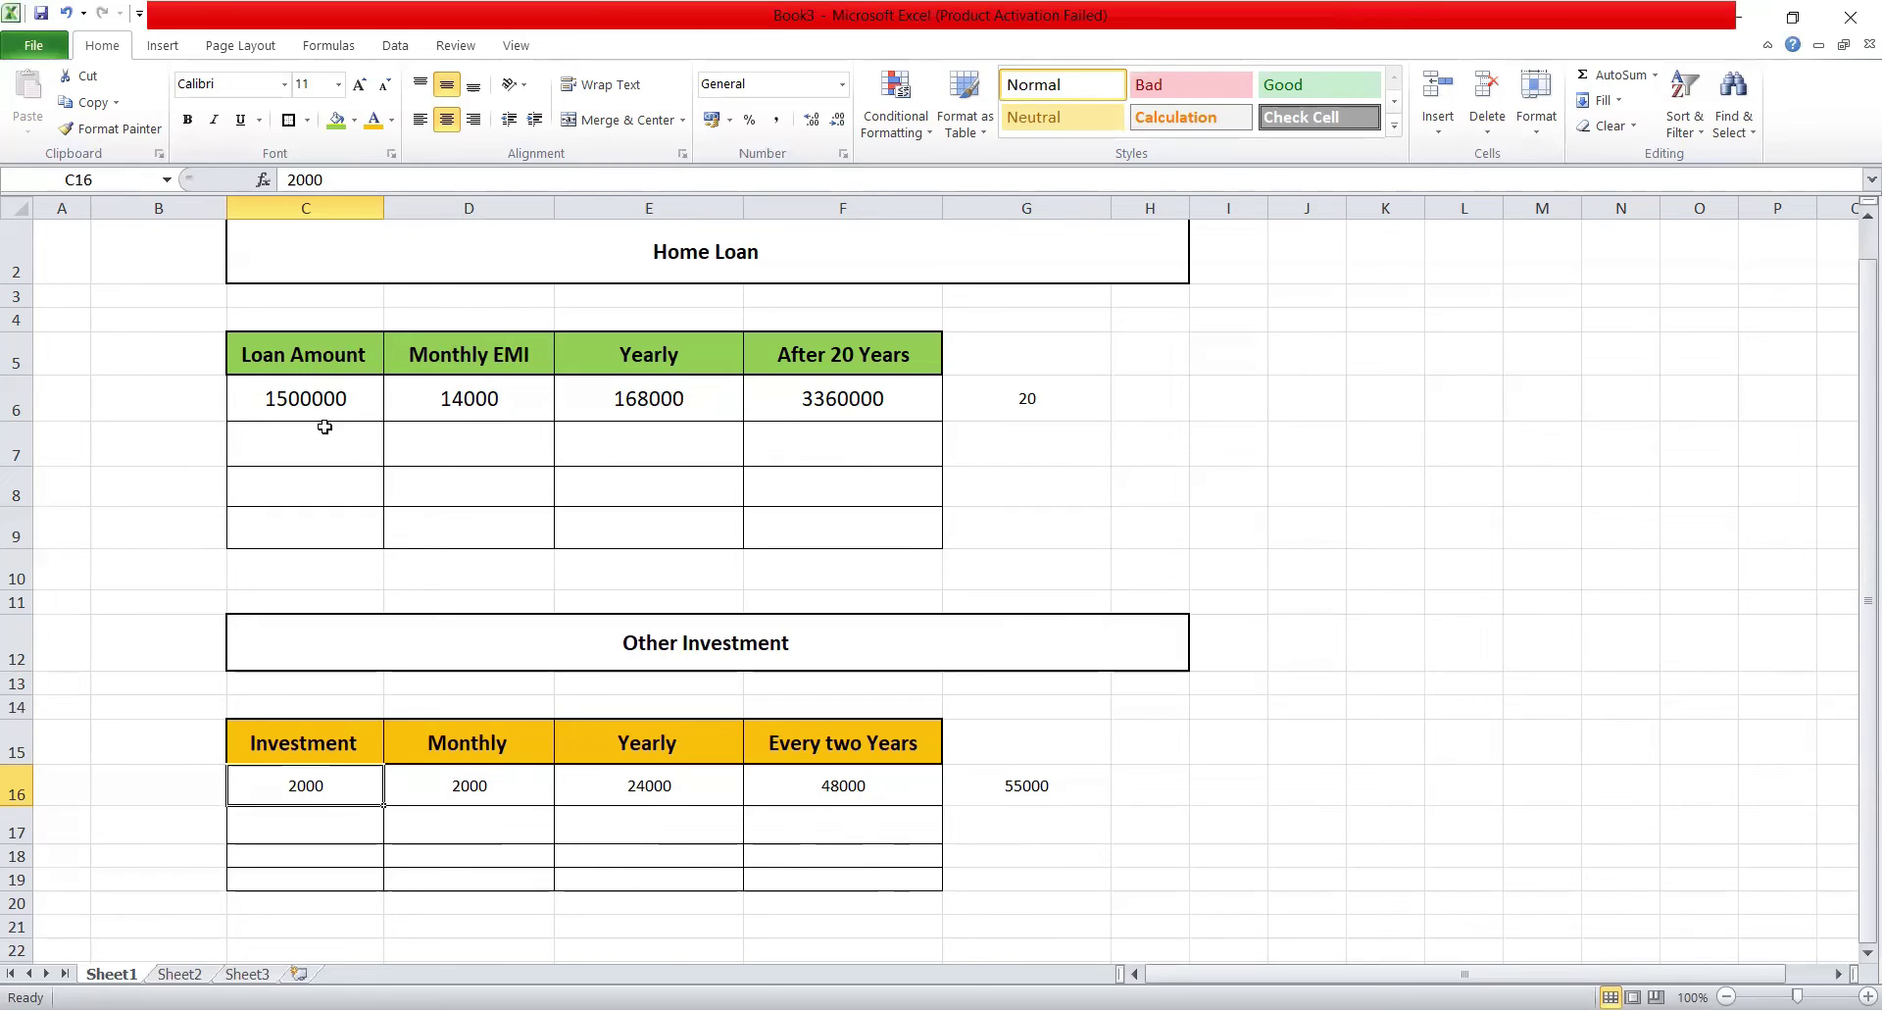
left_click(1035, 398)
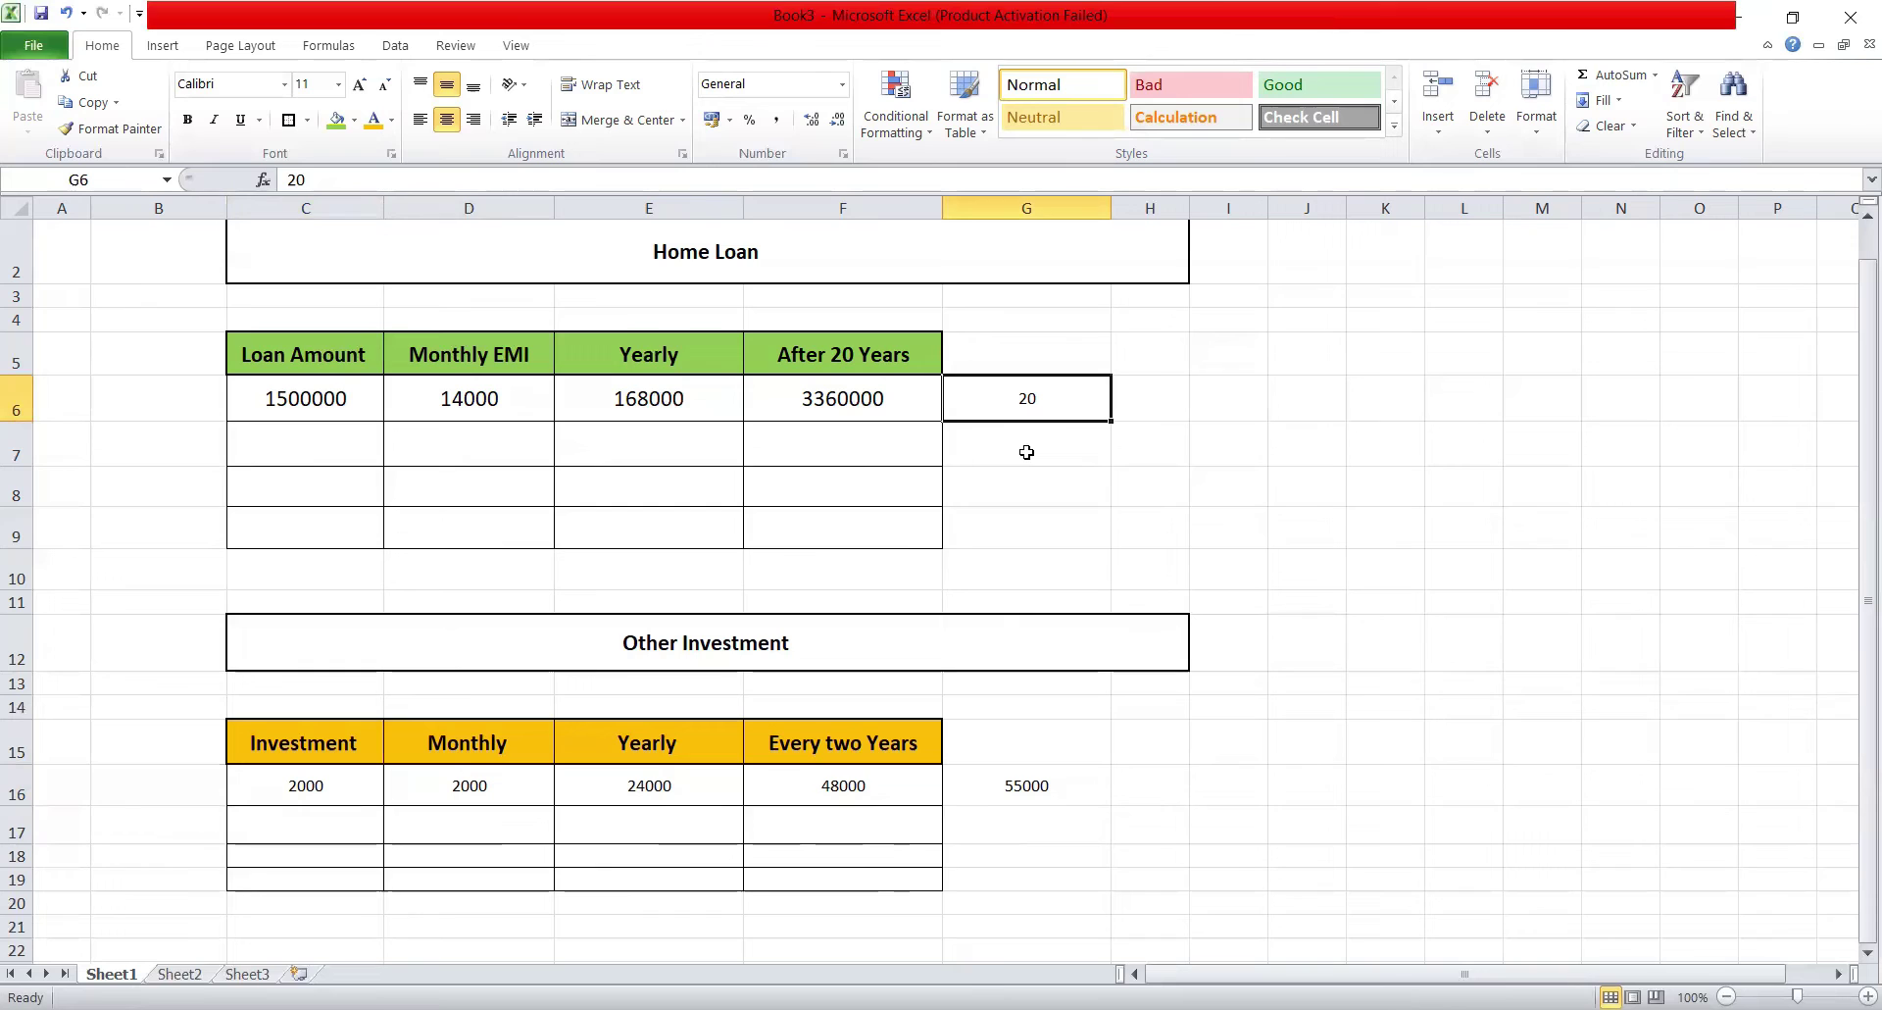
left_click(1314, 398)
left_click(306, 785)
- Enter 50000 in F17 under Every two Years and center it horizontally and vertically
left_click(881, 822)
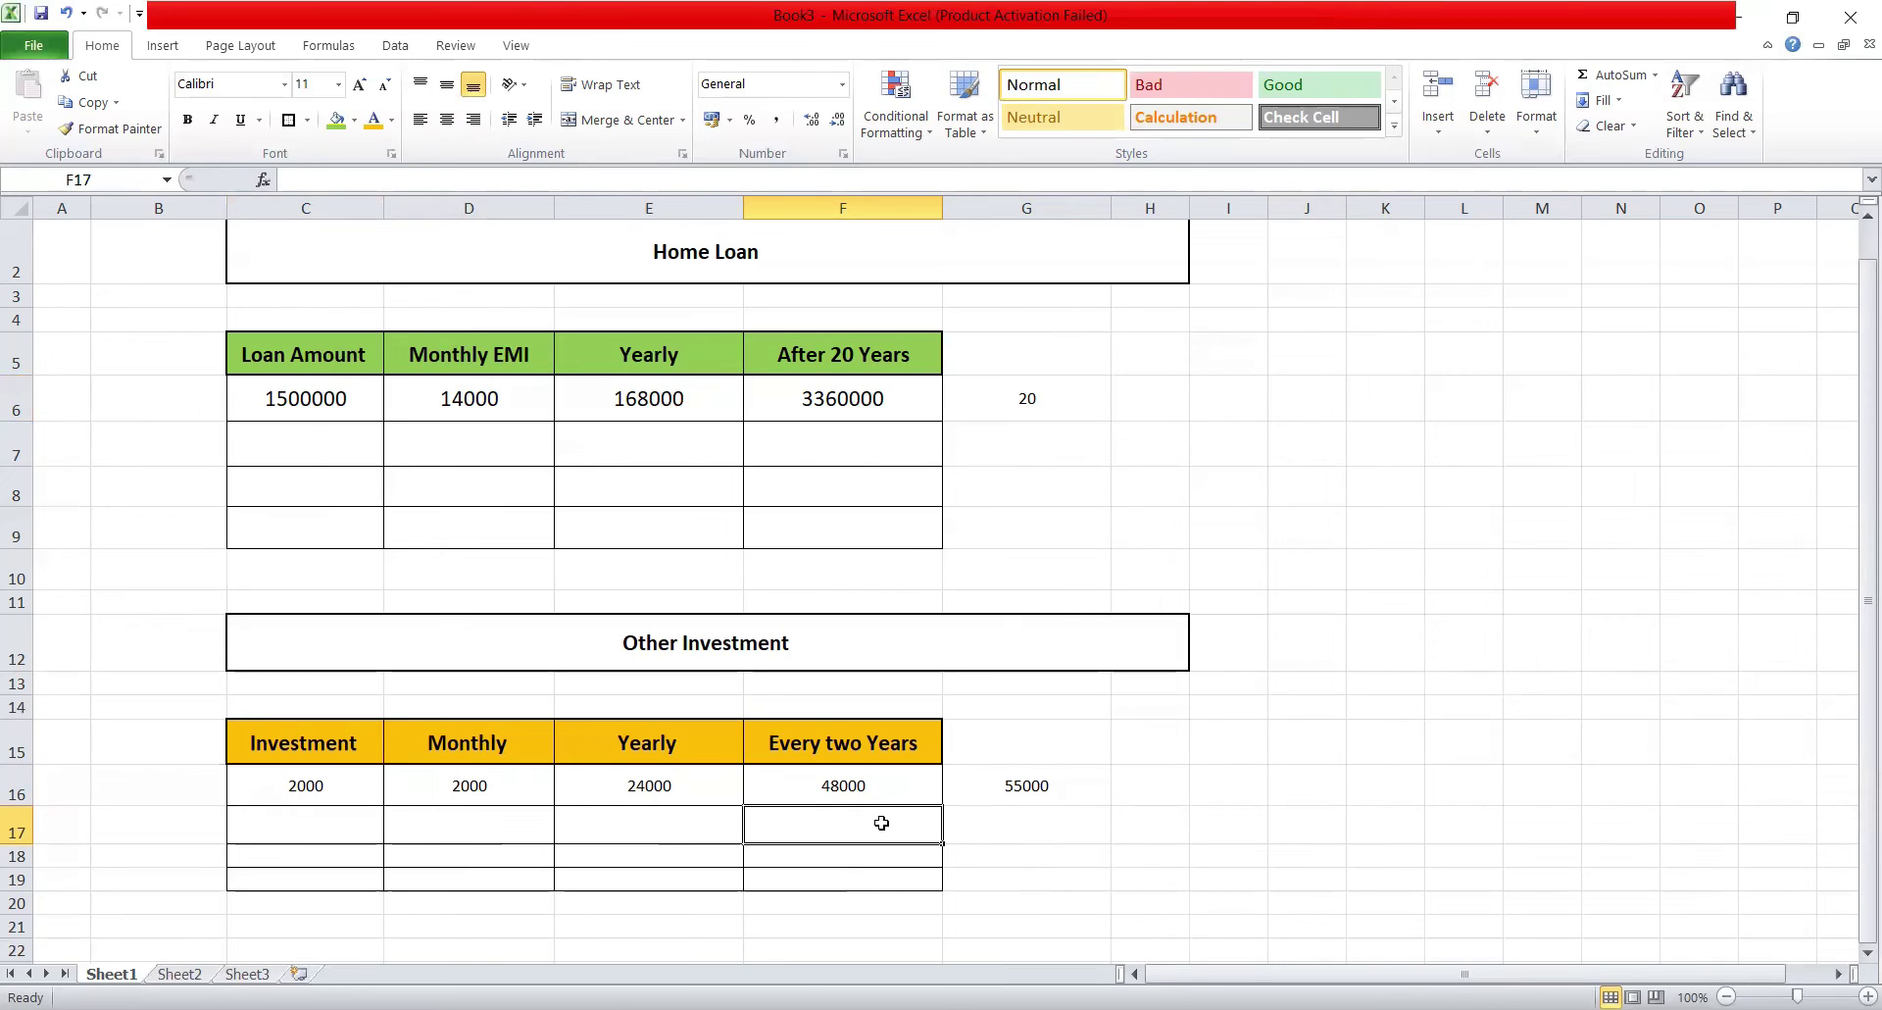
type("5000")
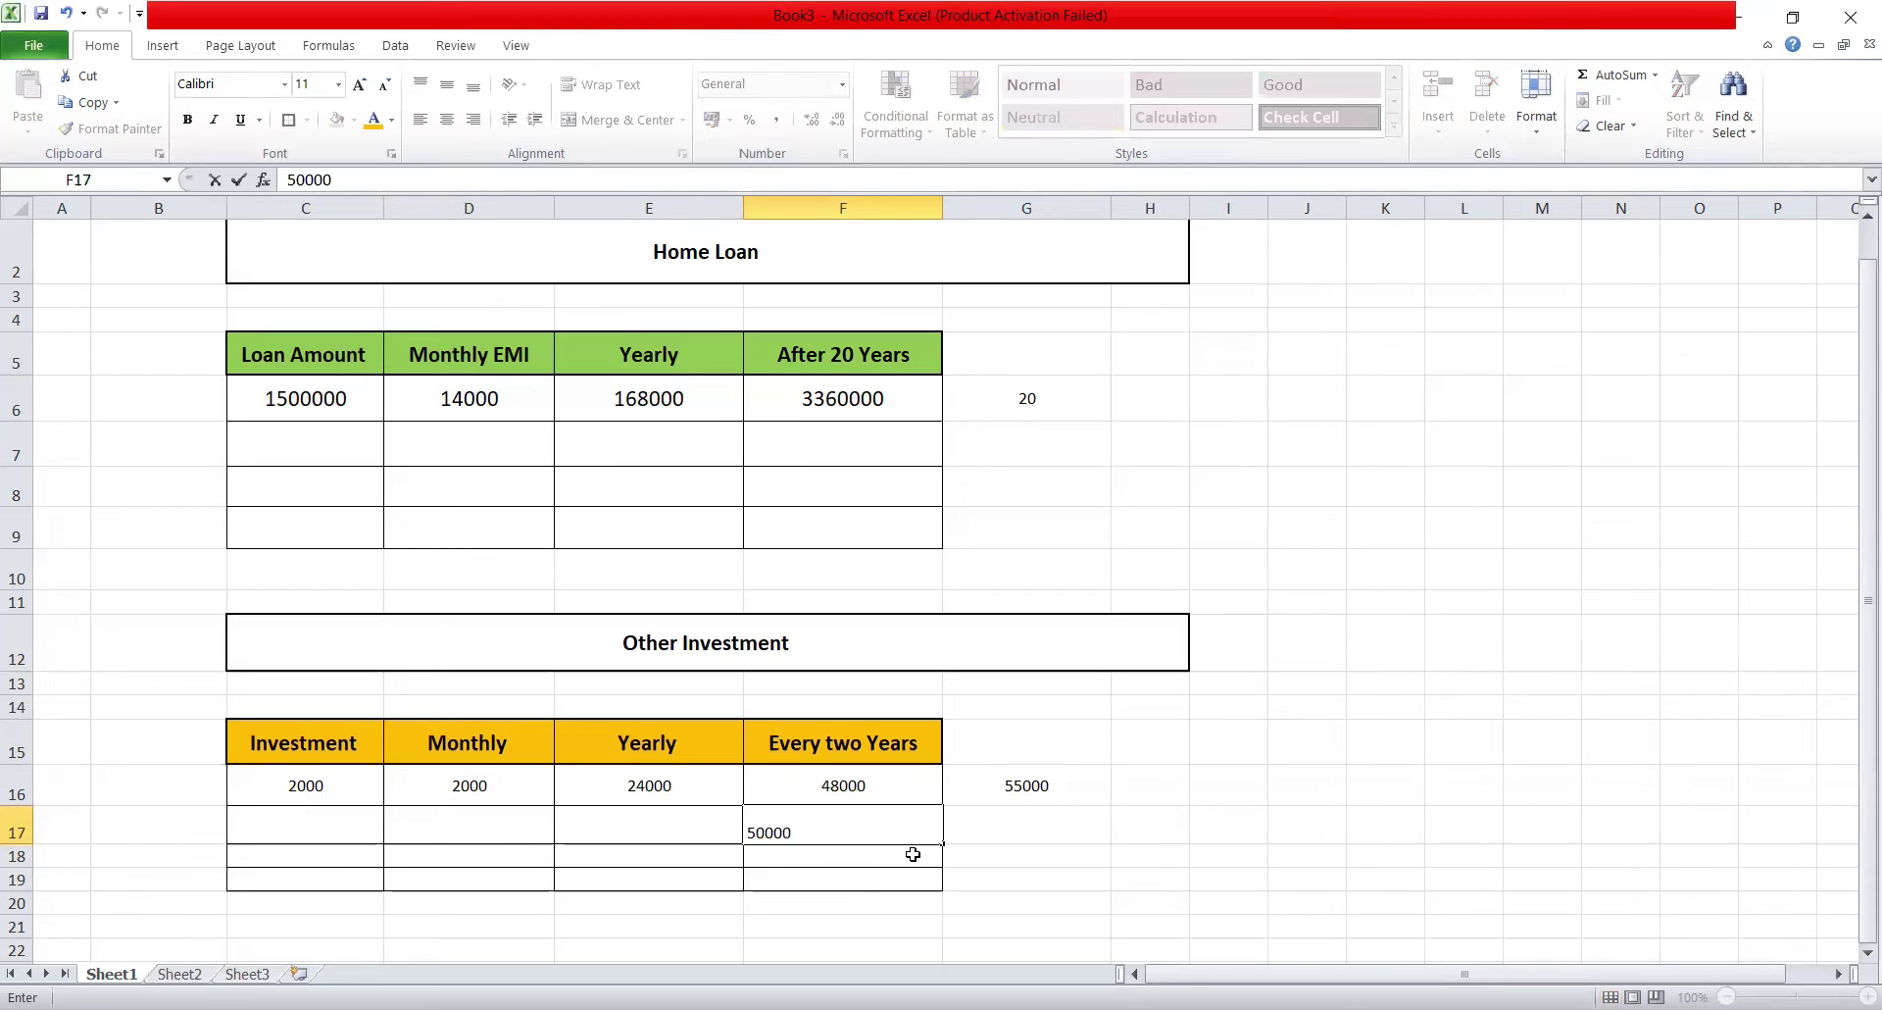
type("0")
left_click(993, 875)
left_click(888, 828)
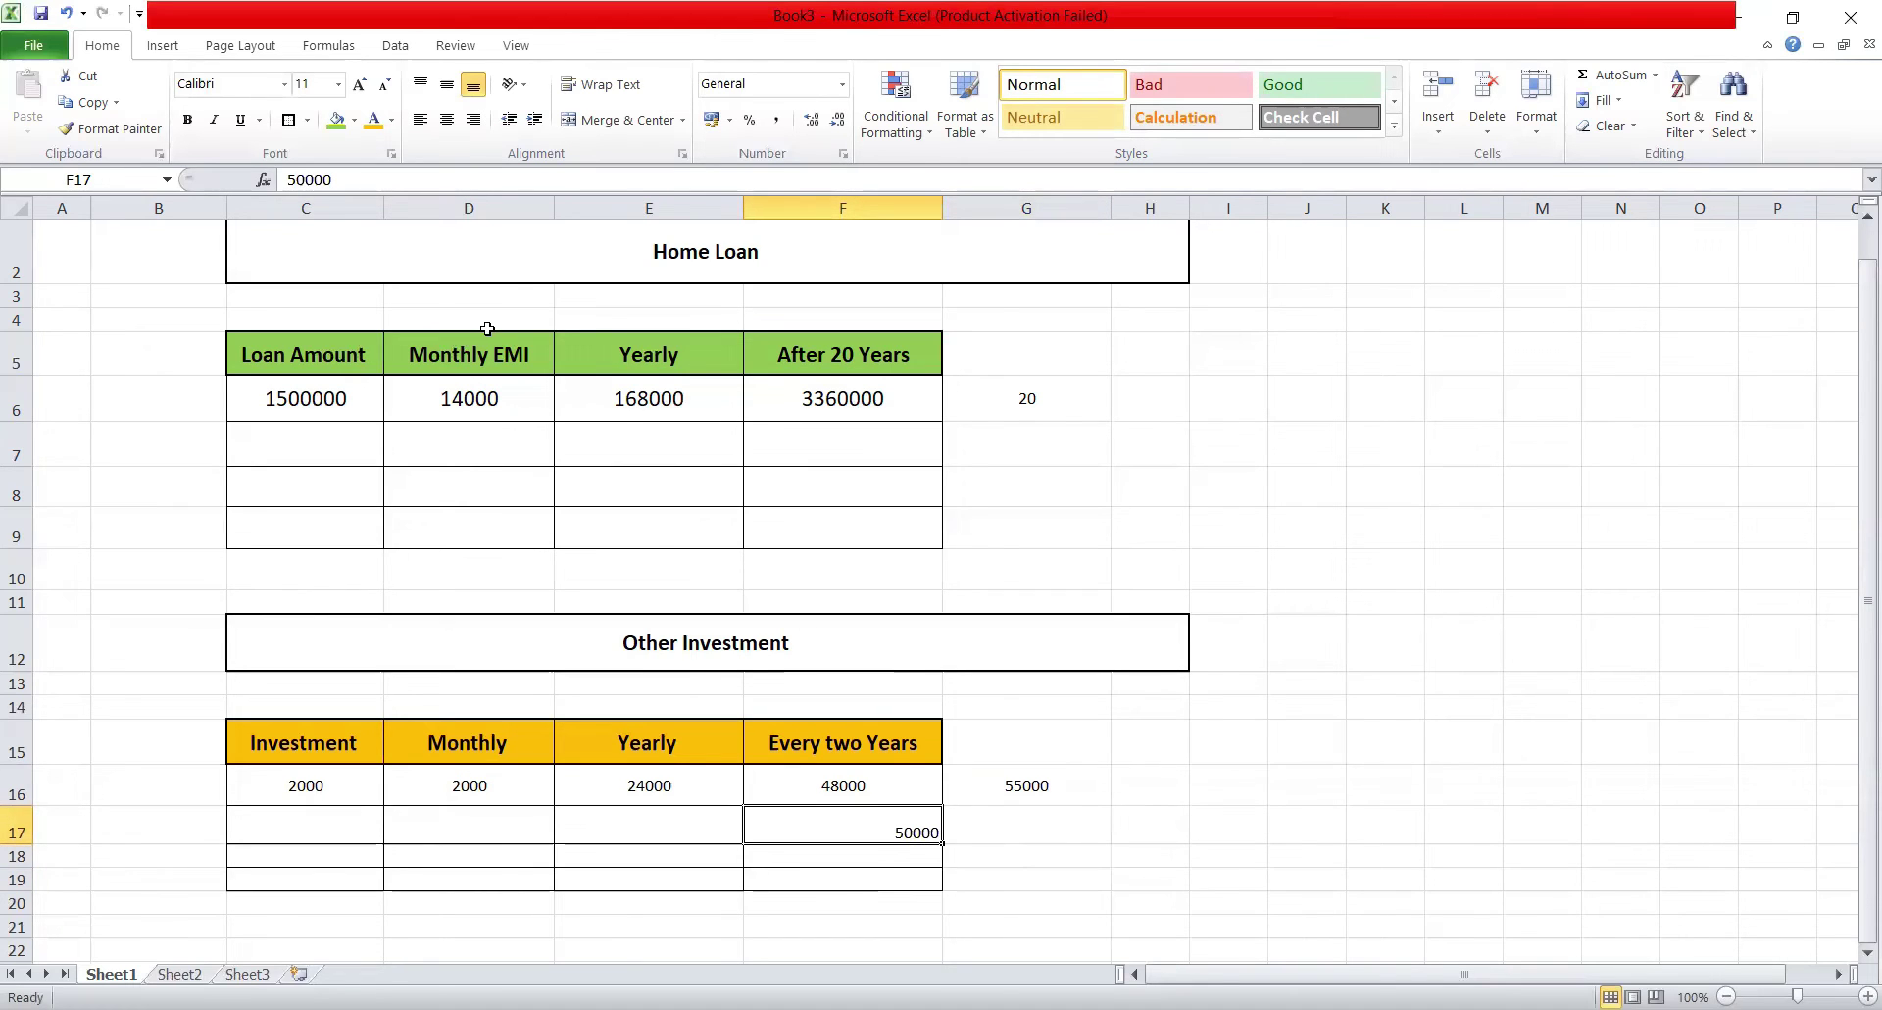
left_click(447, 118)
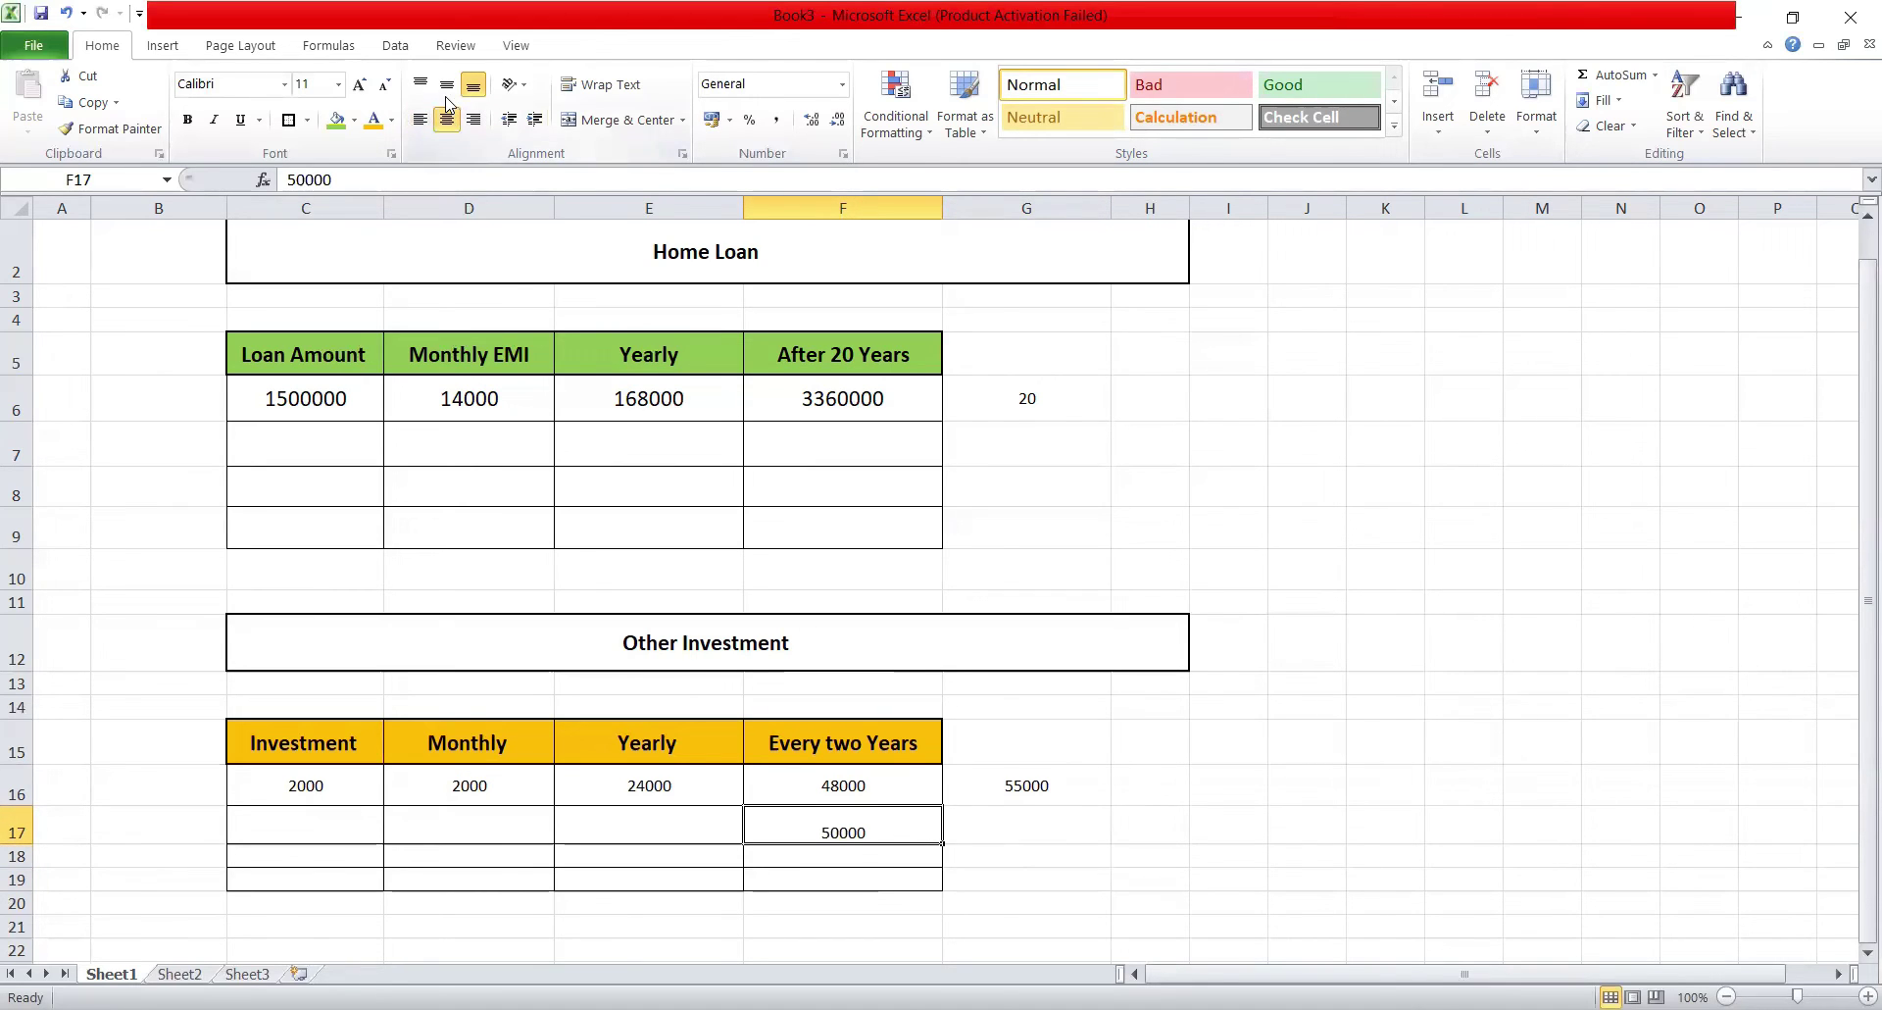
left_click(1198, 853)
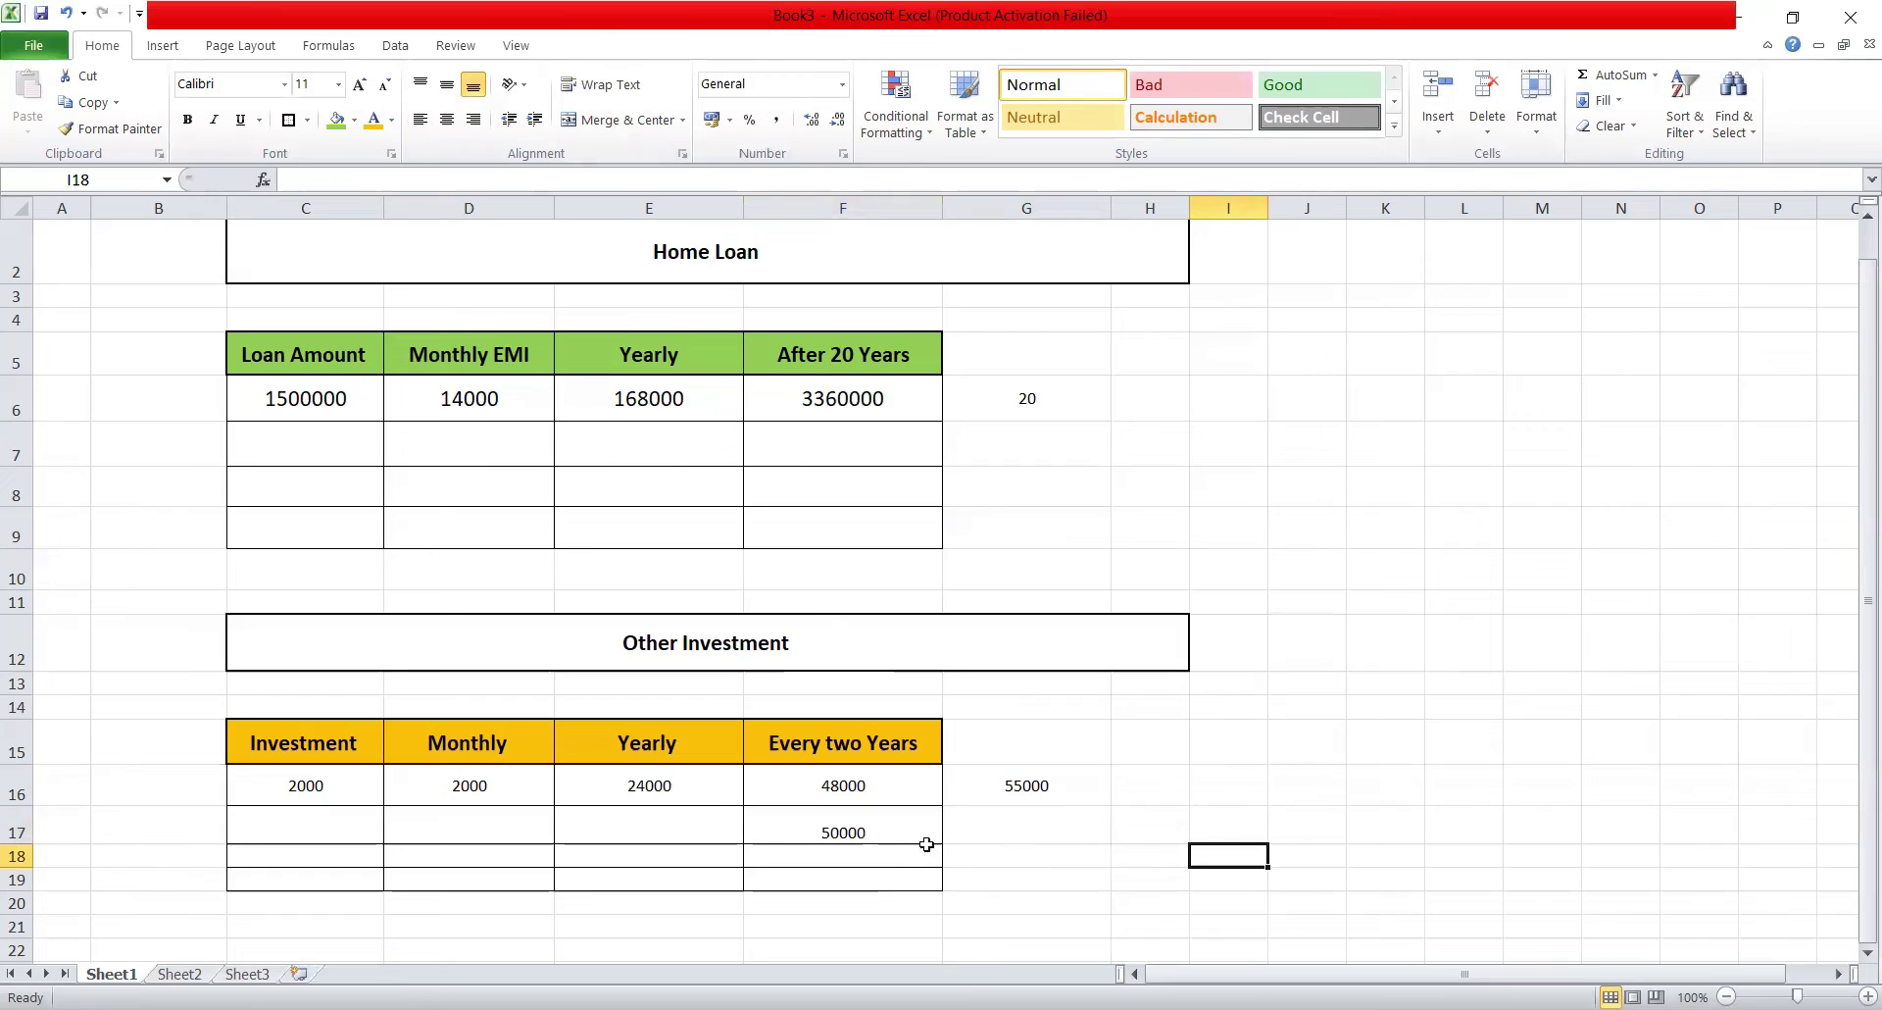
left_click(898, 832)
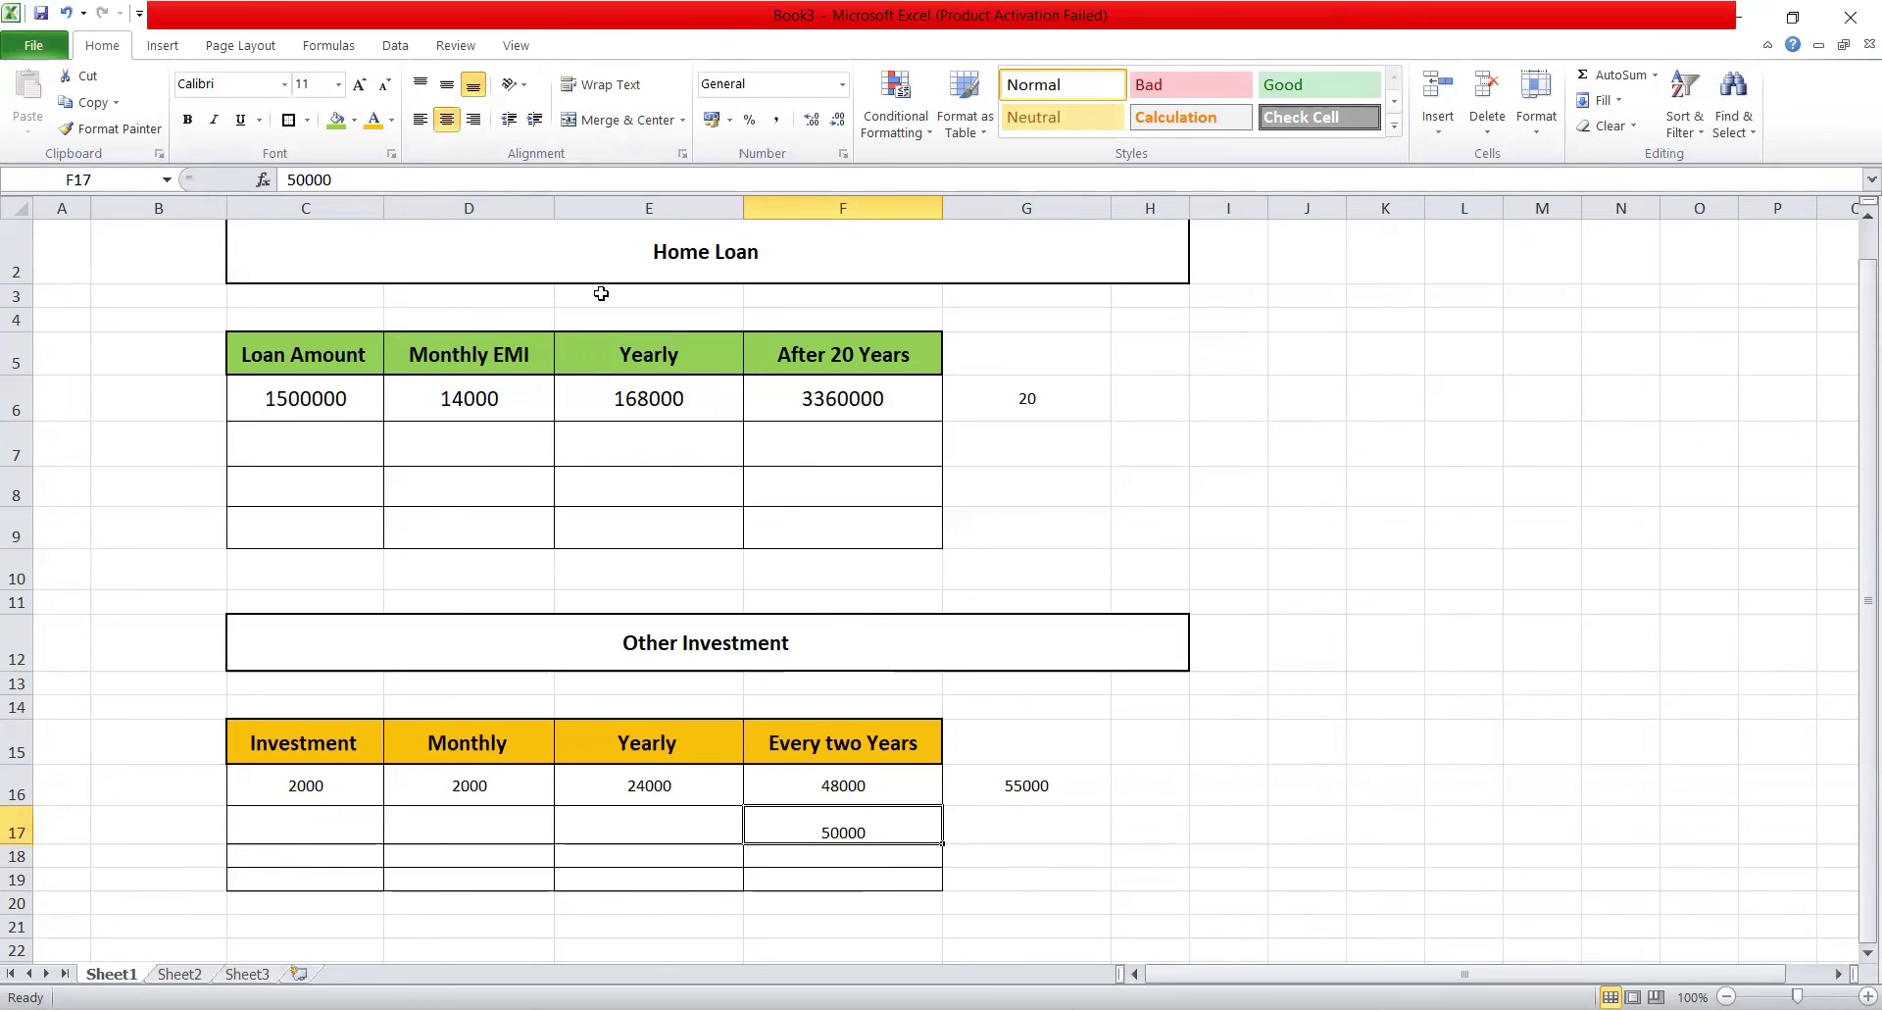
left_click(447, 85)
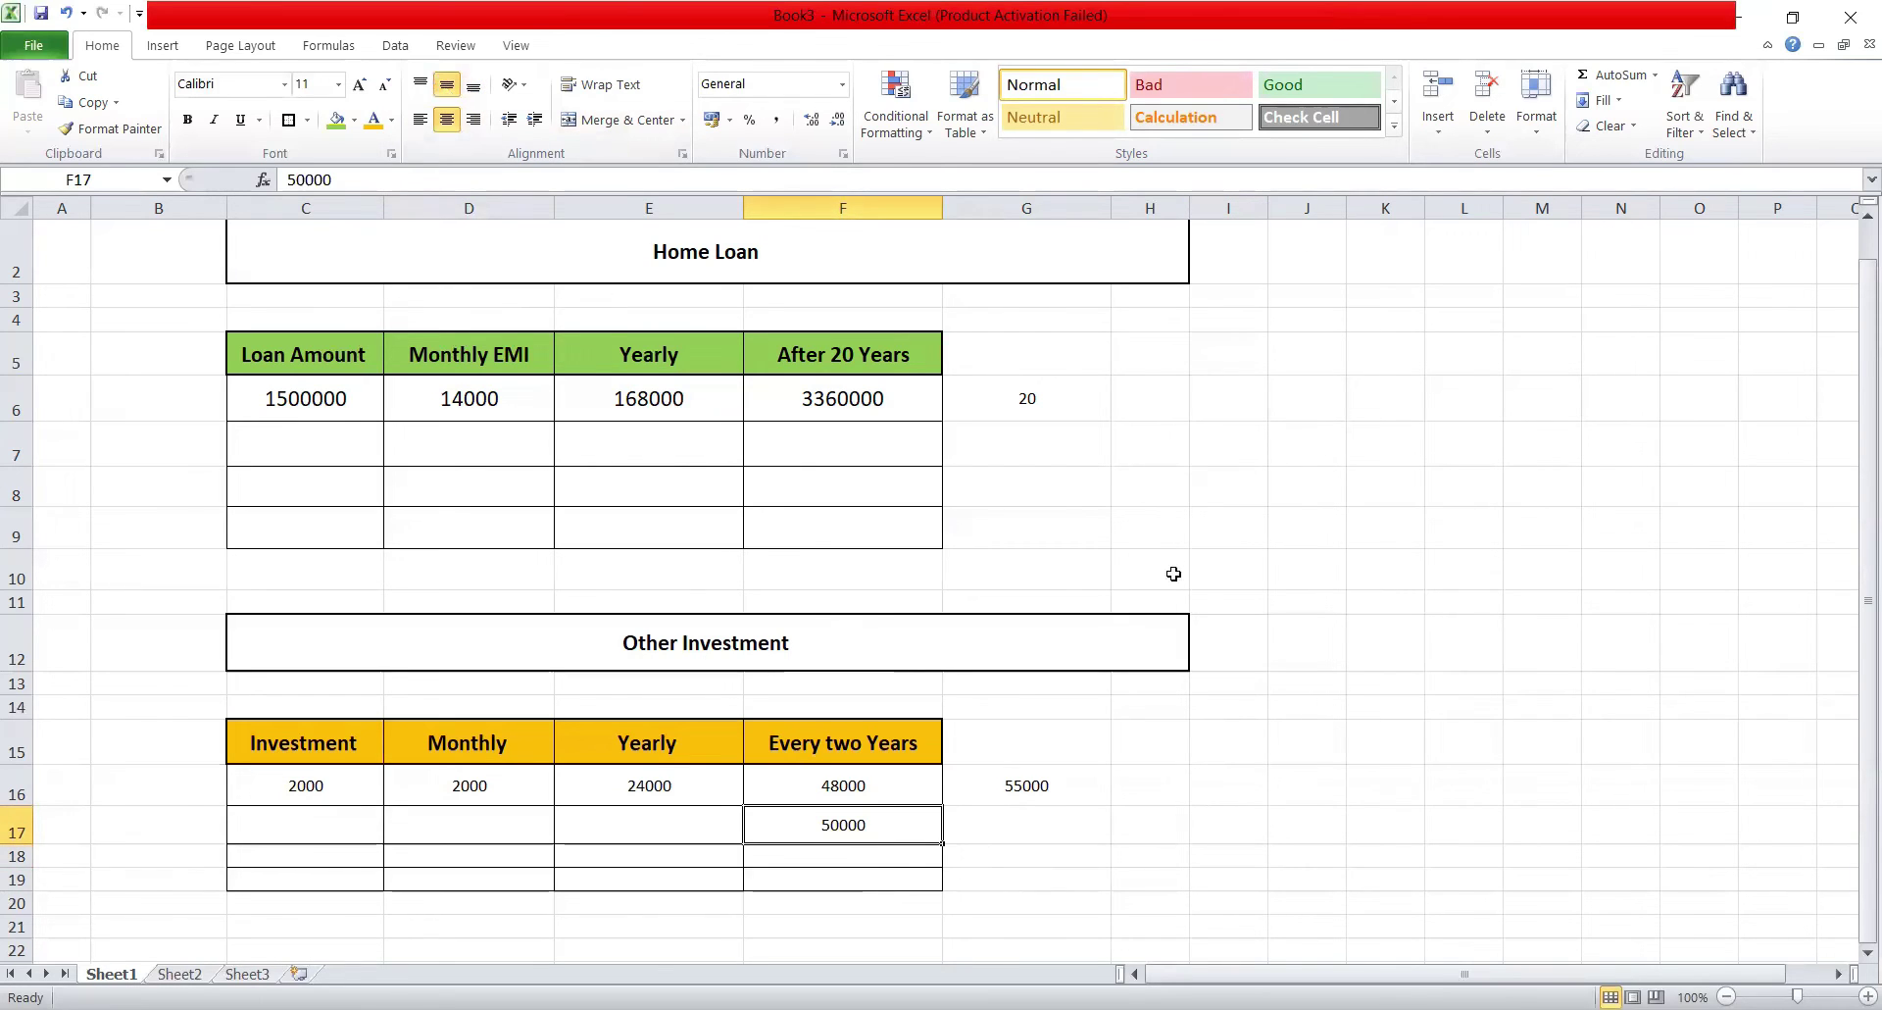
left_click(1147, 872)
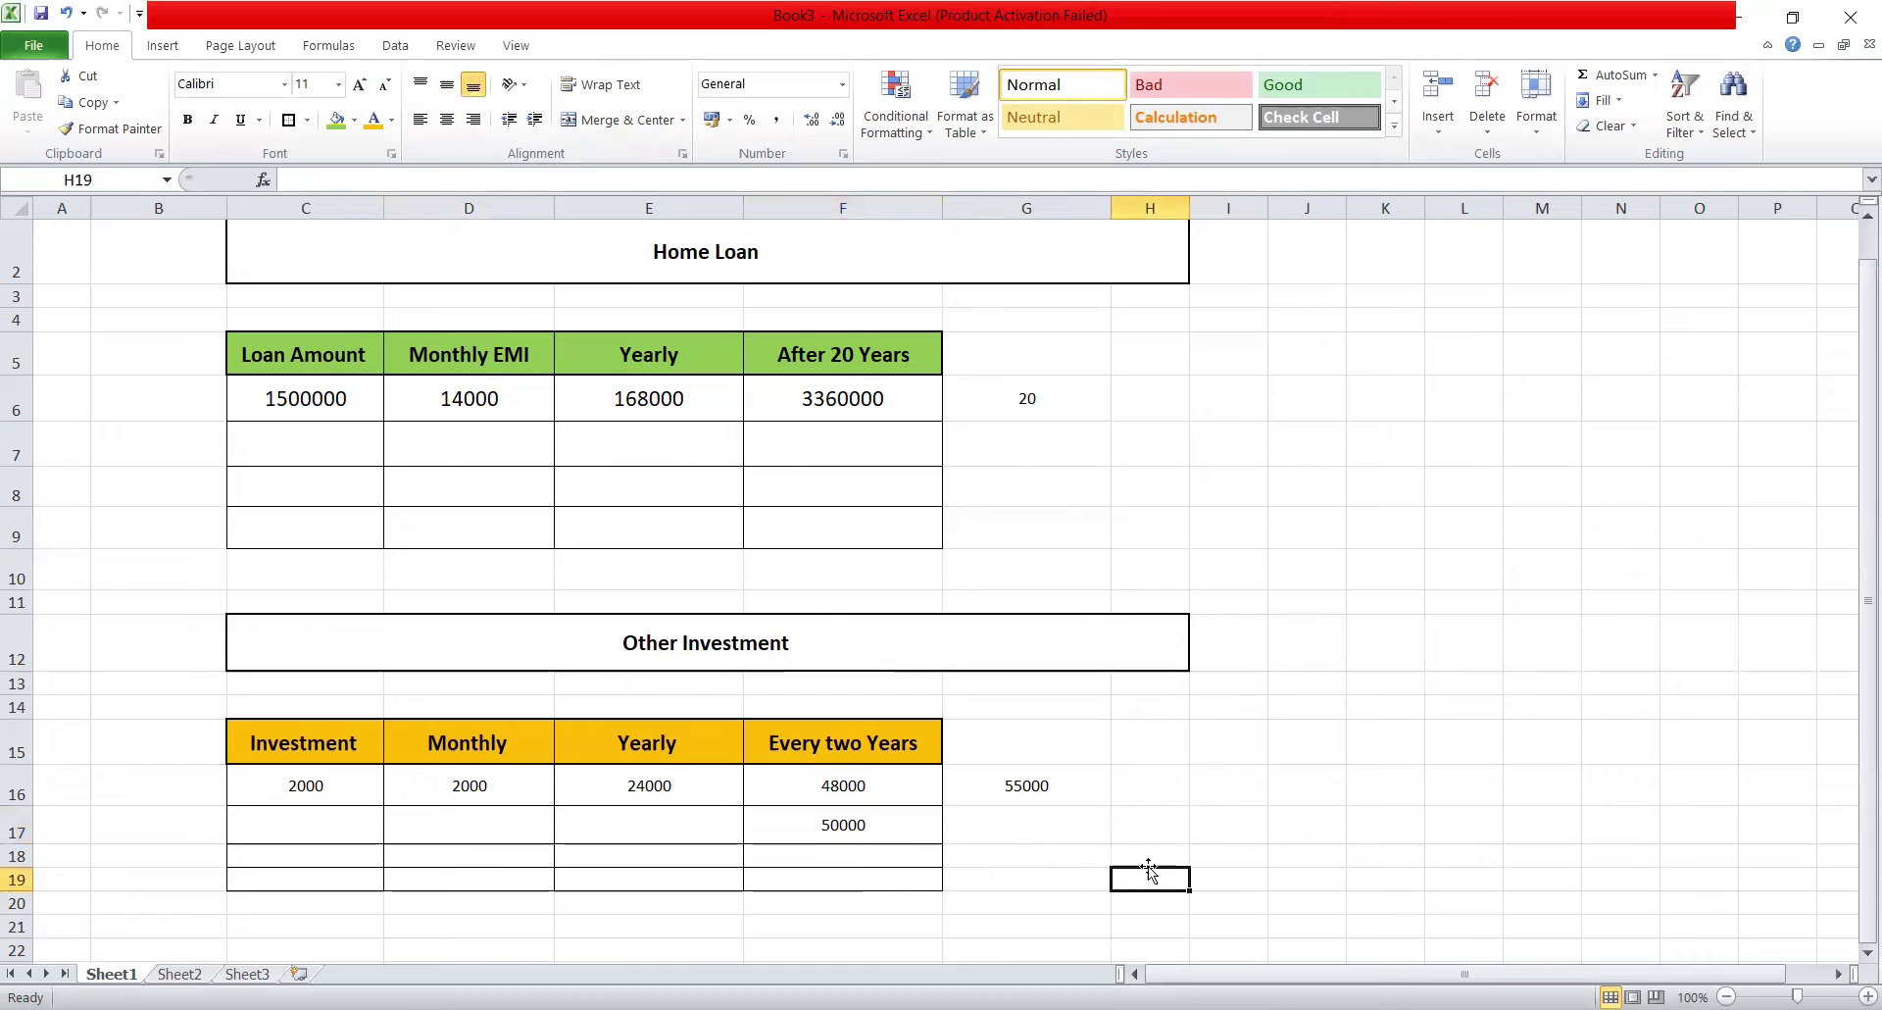
- Examine the new amount in F17 alongside the loan amount, EMI and loan term and the monthly investment
left_click(866, 828)
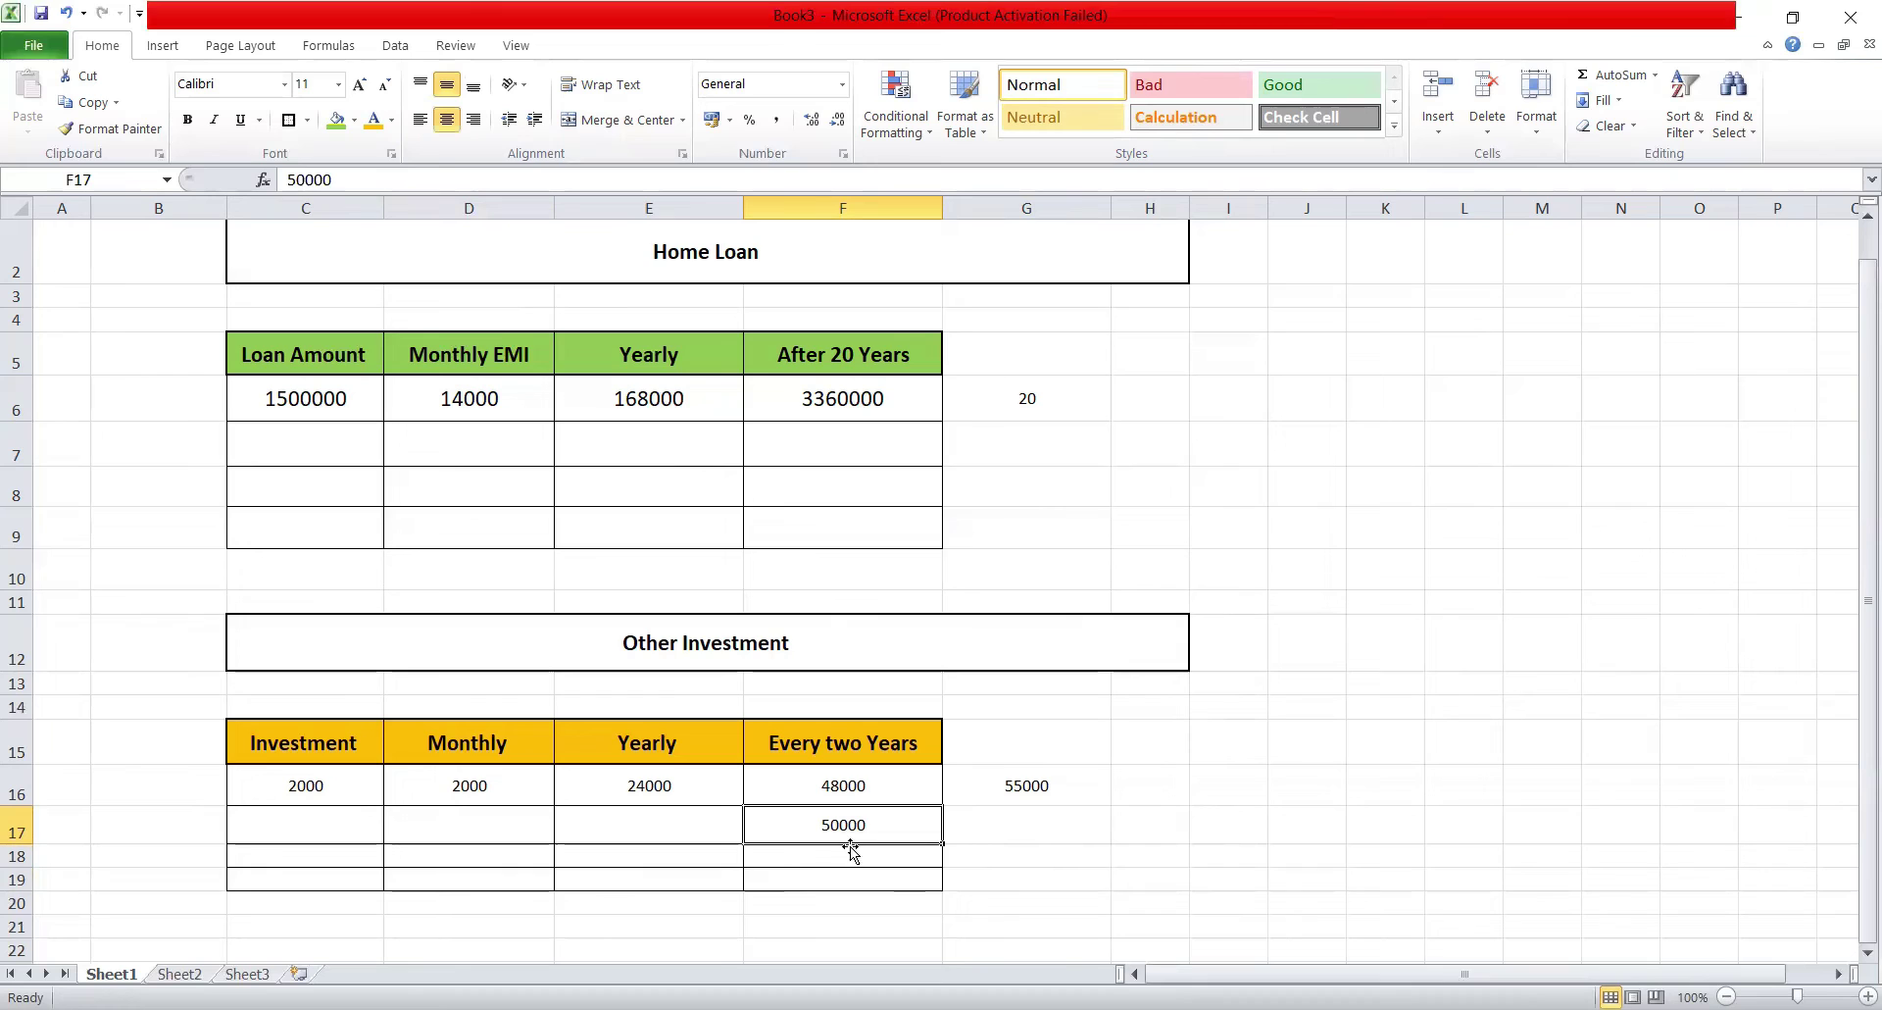
left_click(328, 410)
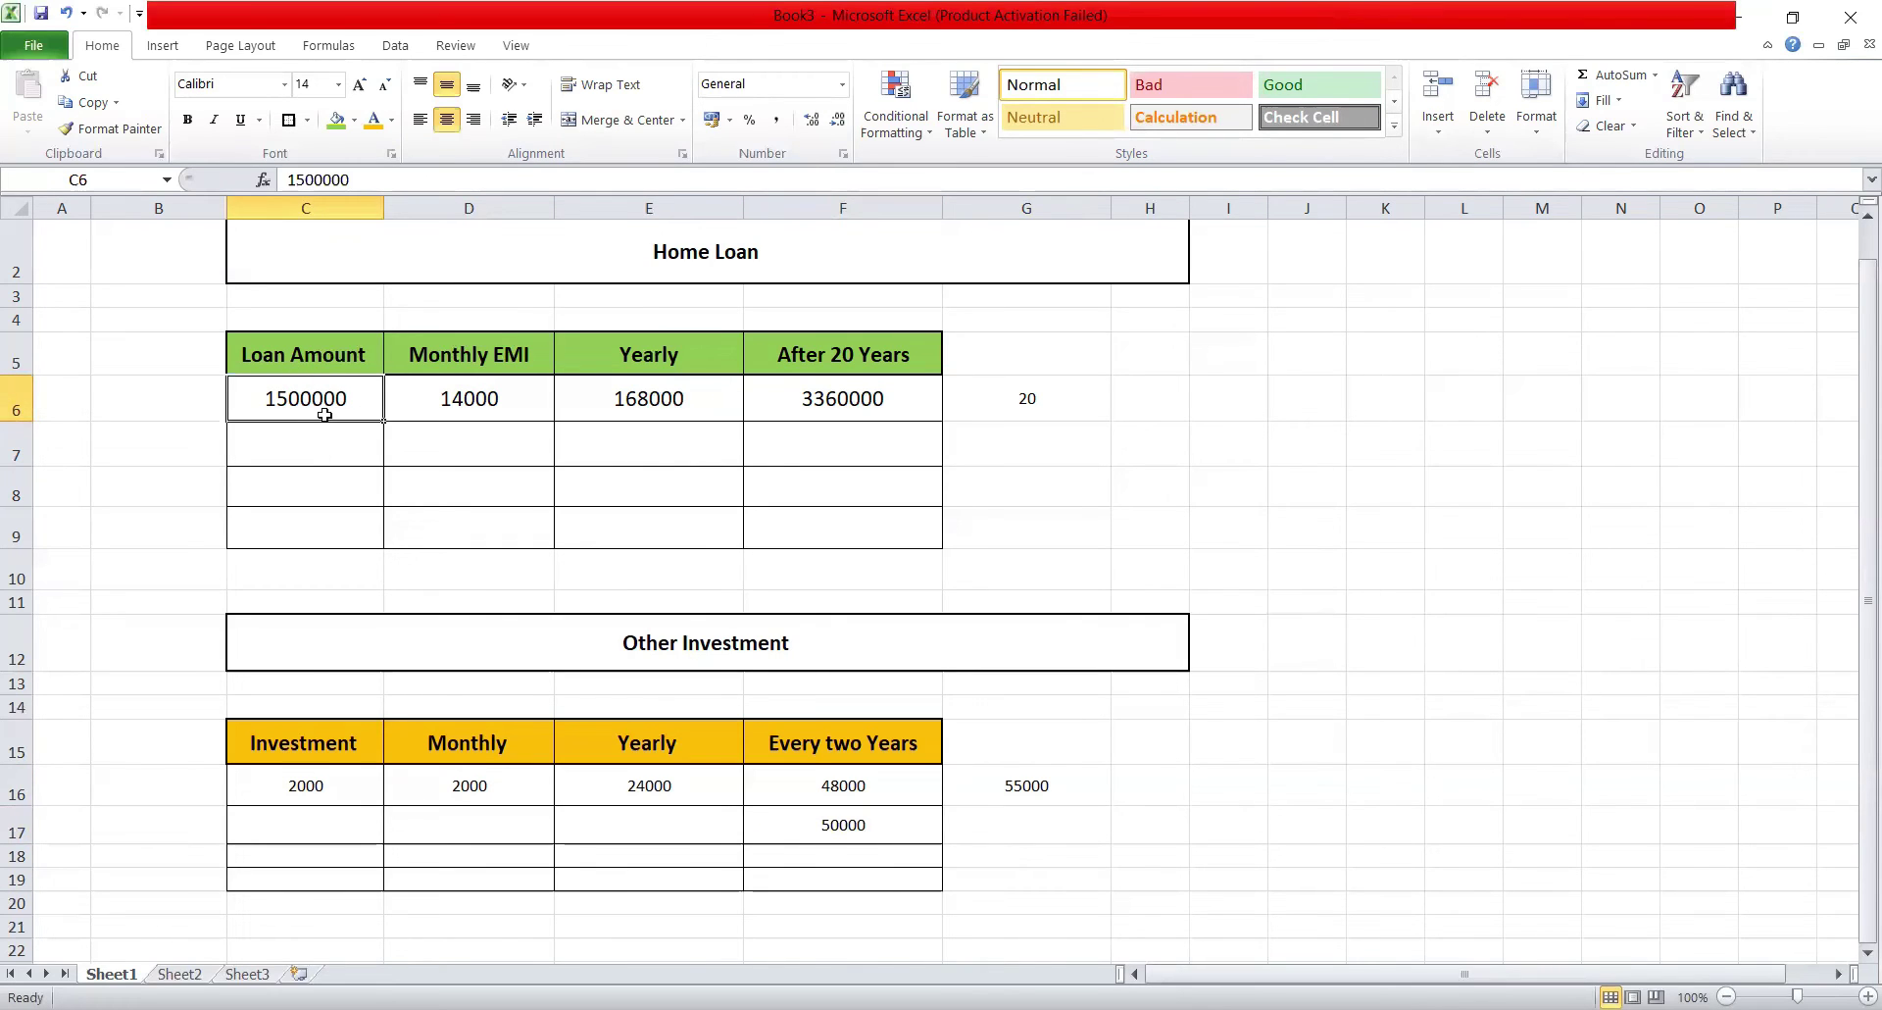
left_click(345, 490)
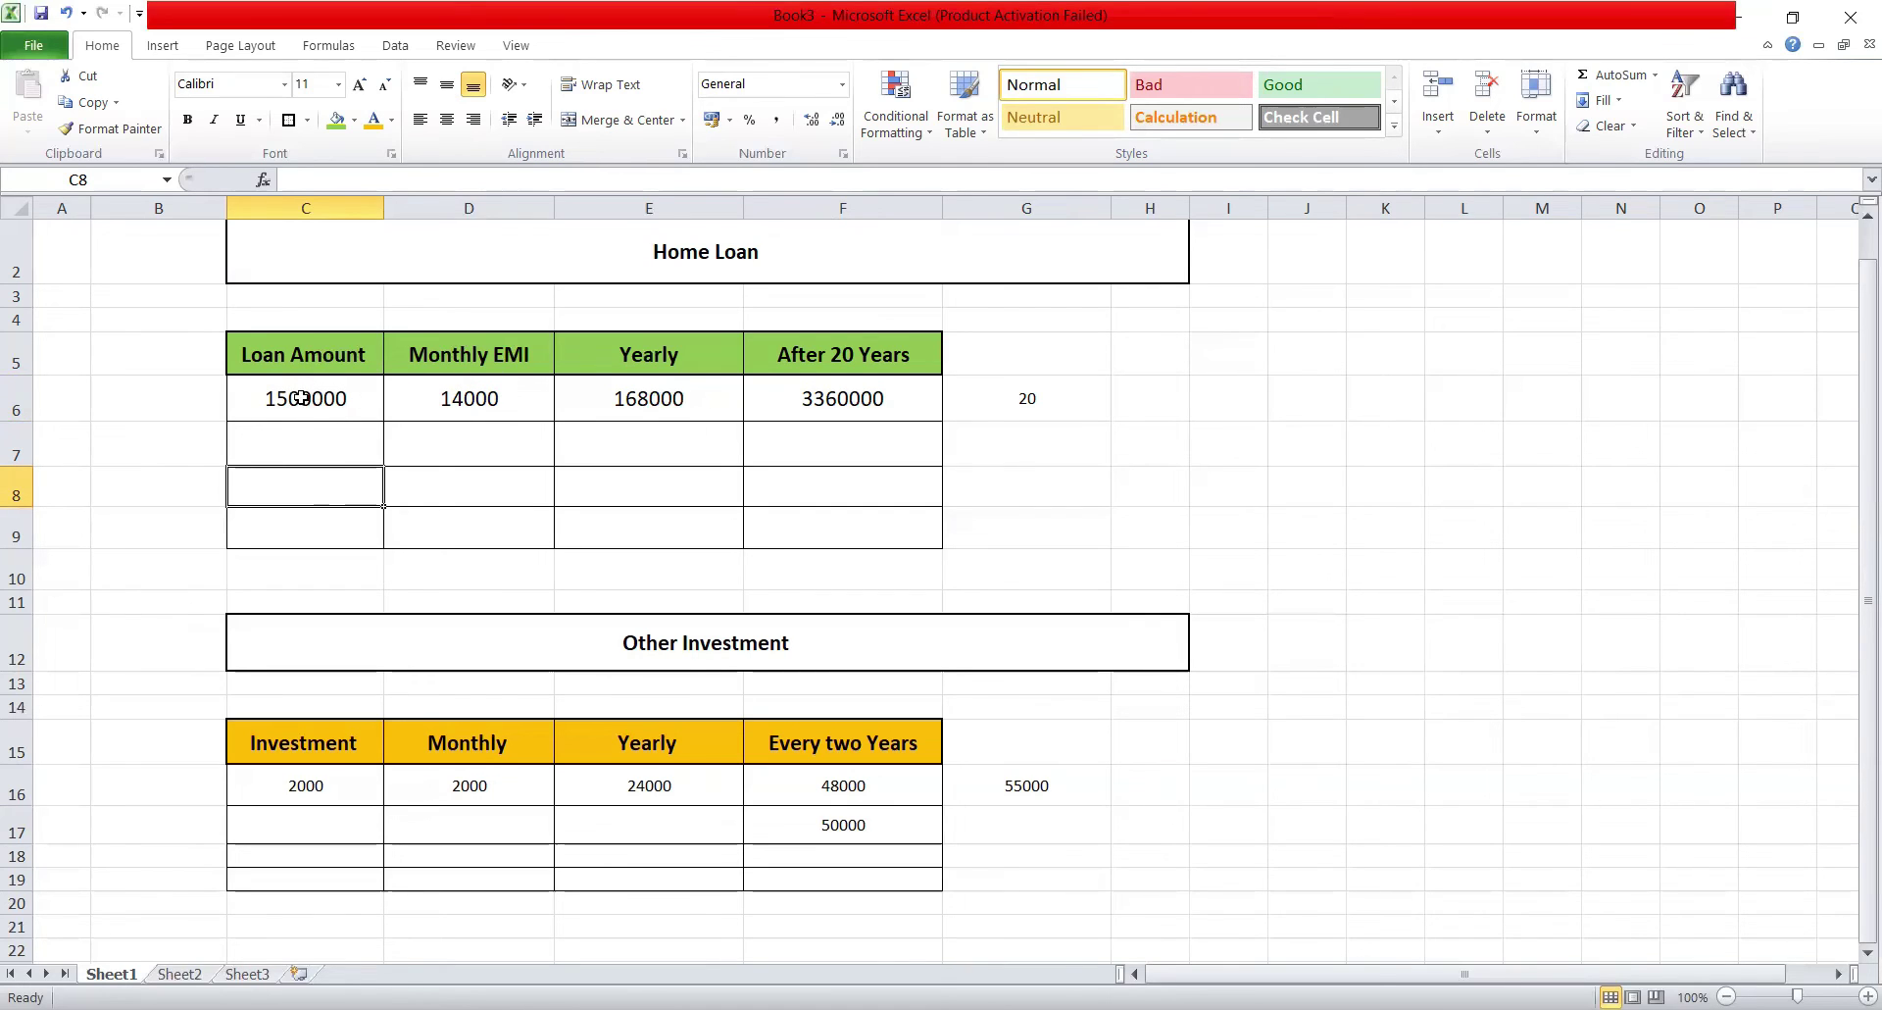
left_click(477, 449)
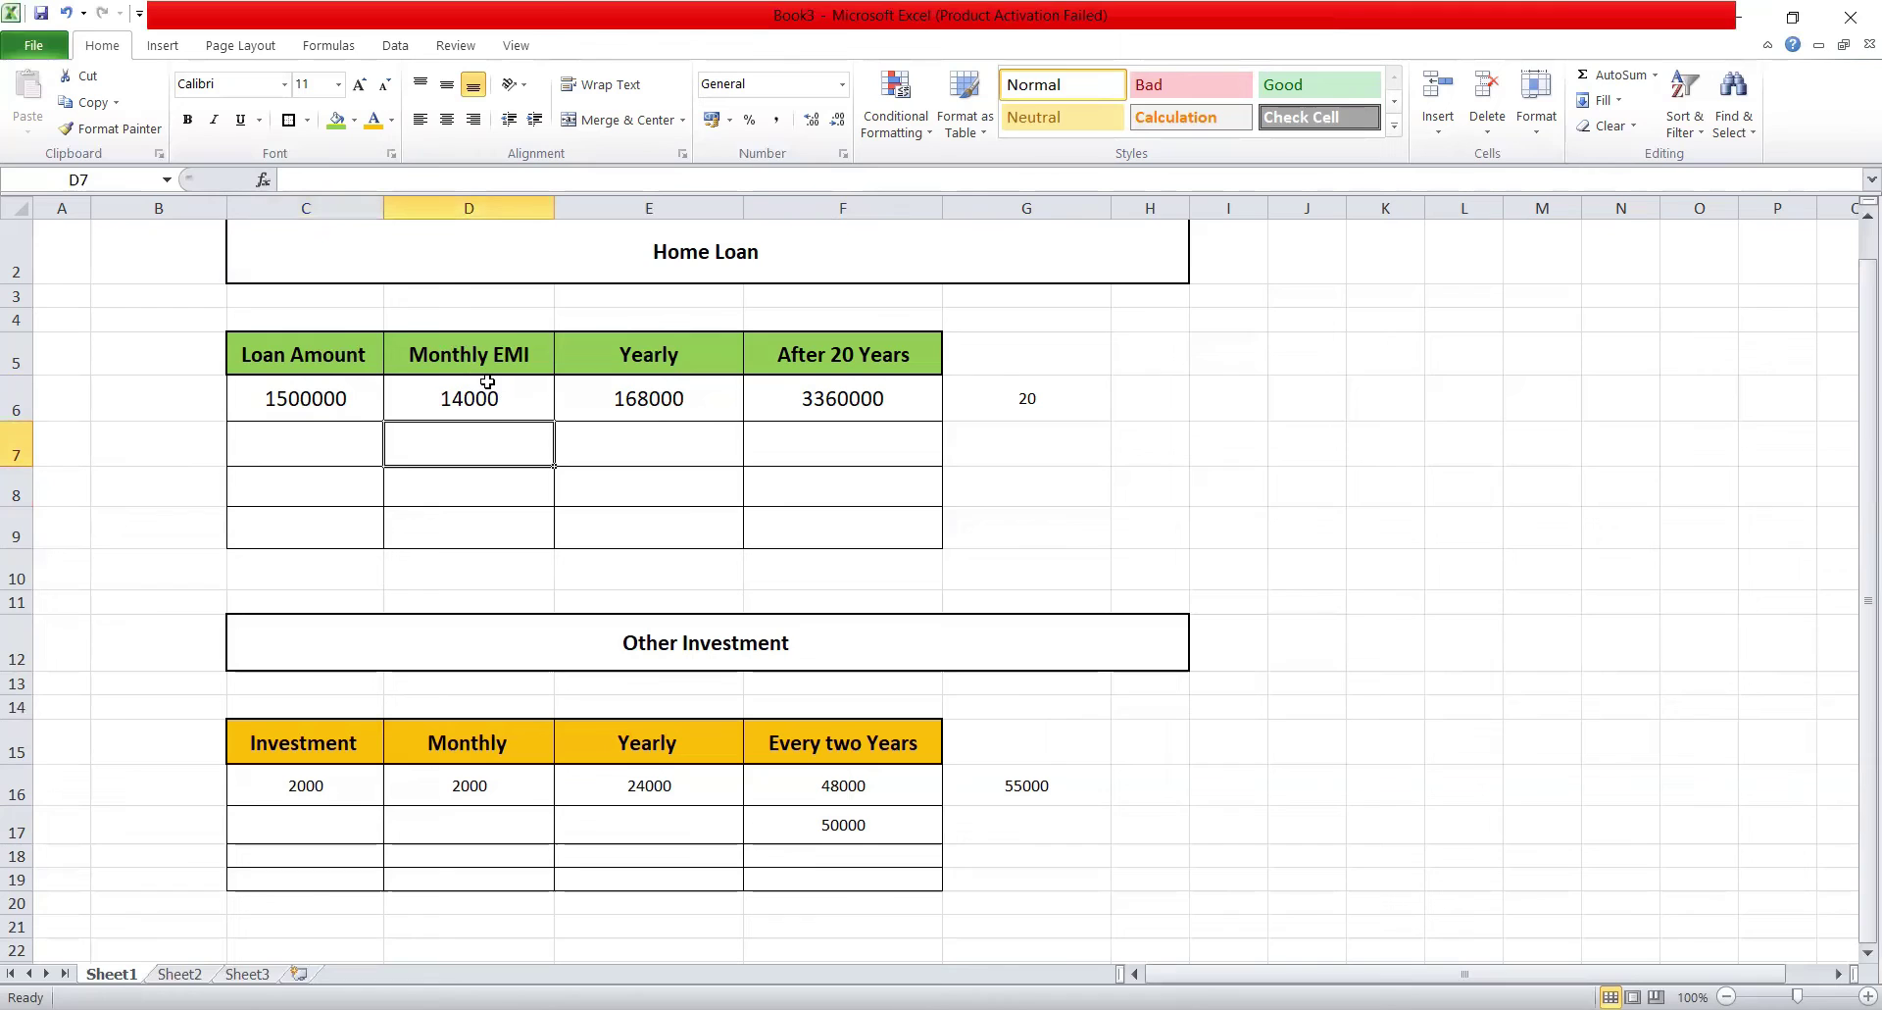
left_click(496, 403)
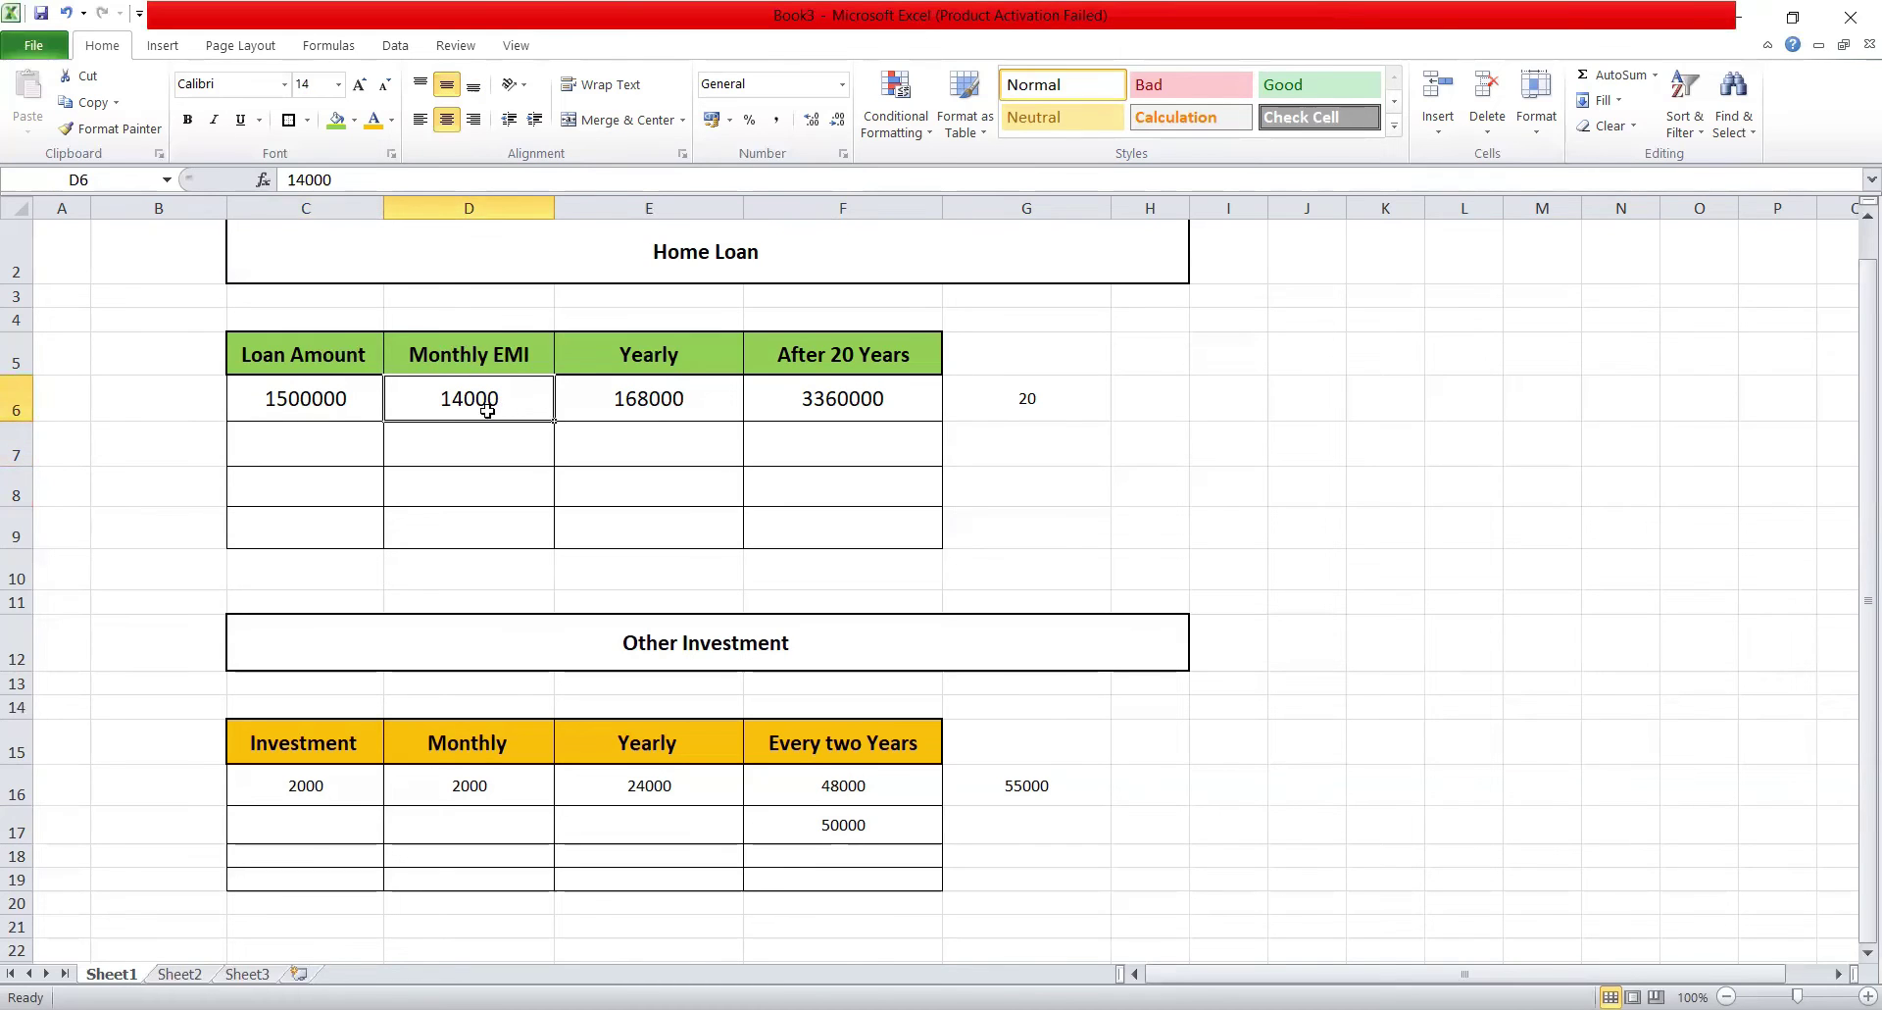
left_click(295, 412)
left_click(1024, 402)
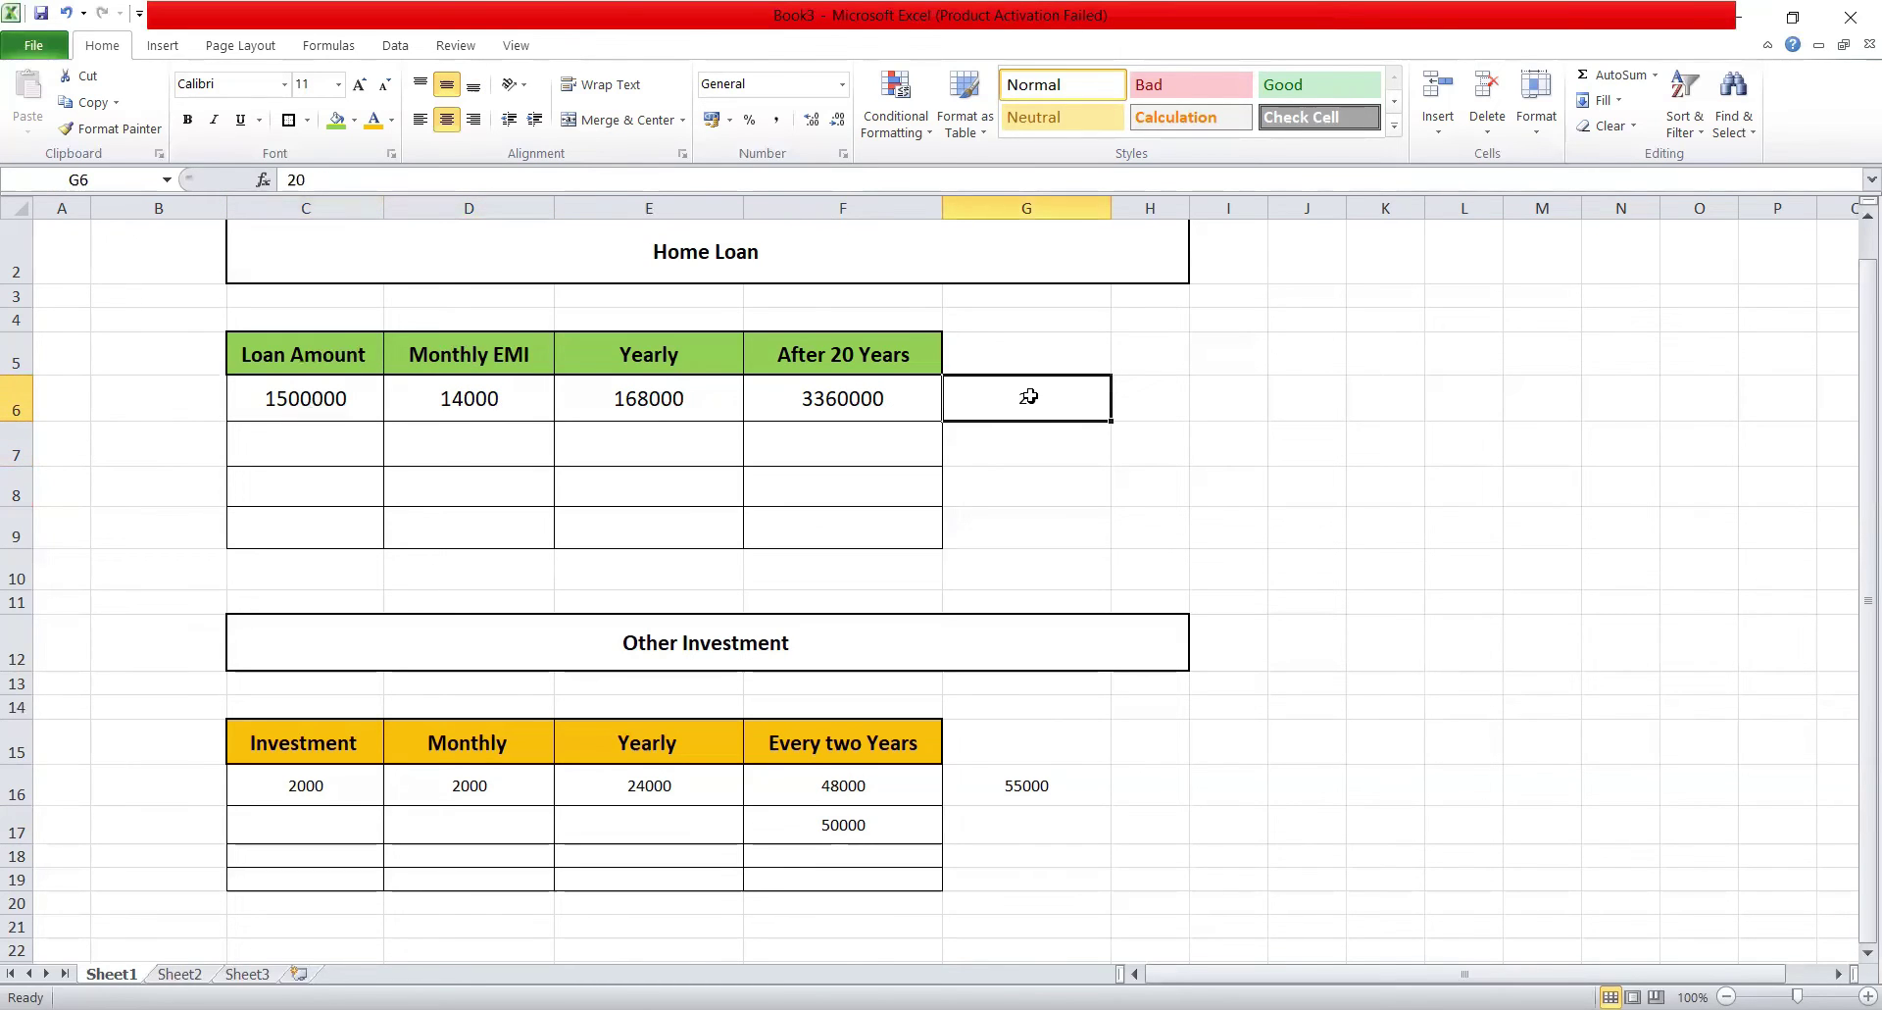
left_click(1012, 474)
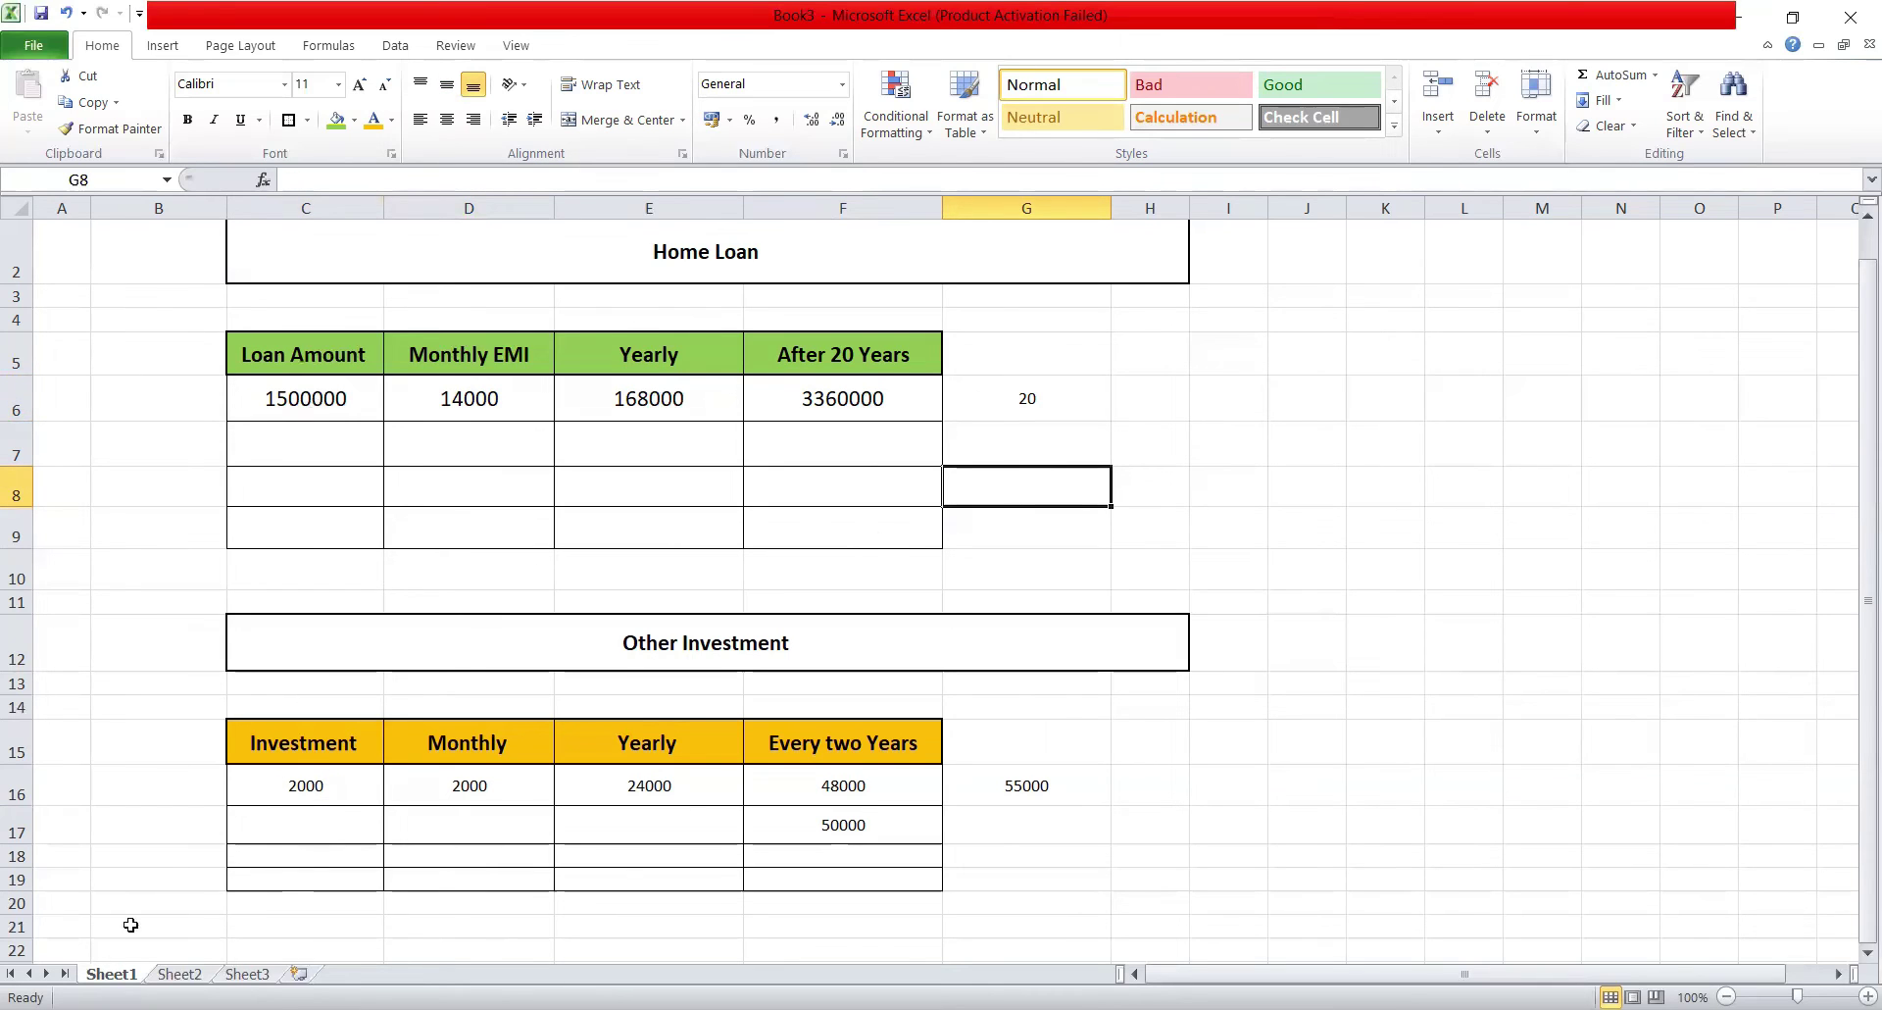
left_click(365, 786)
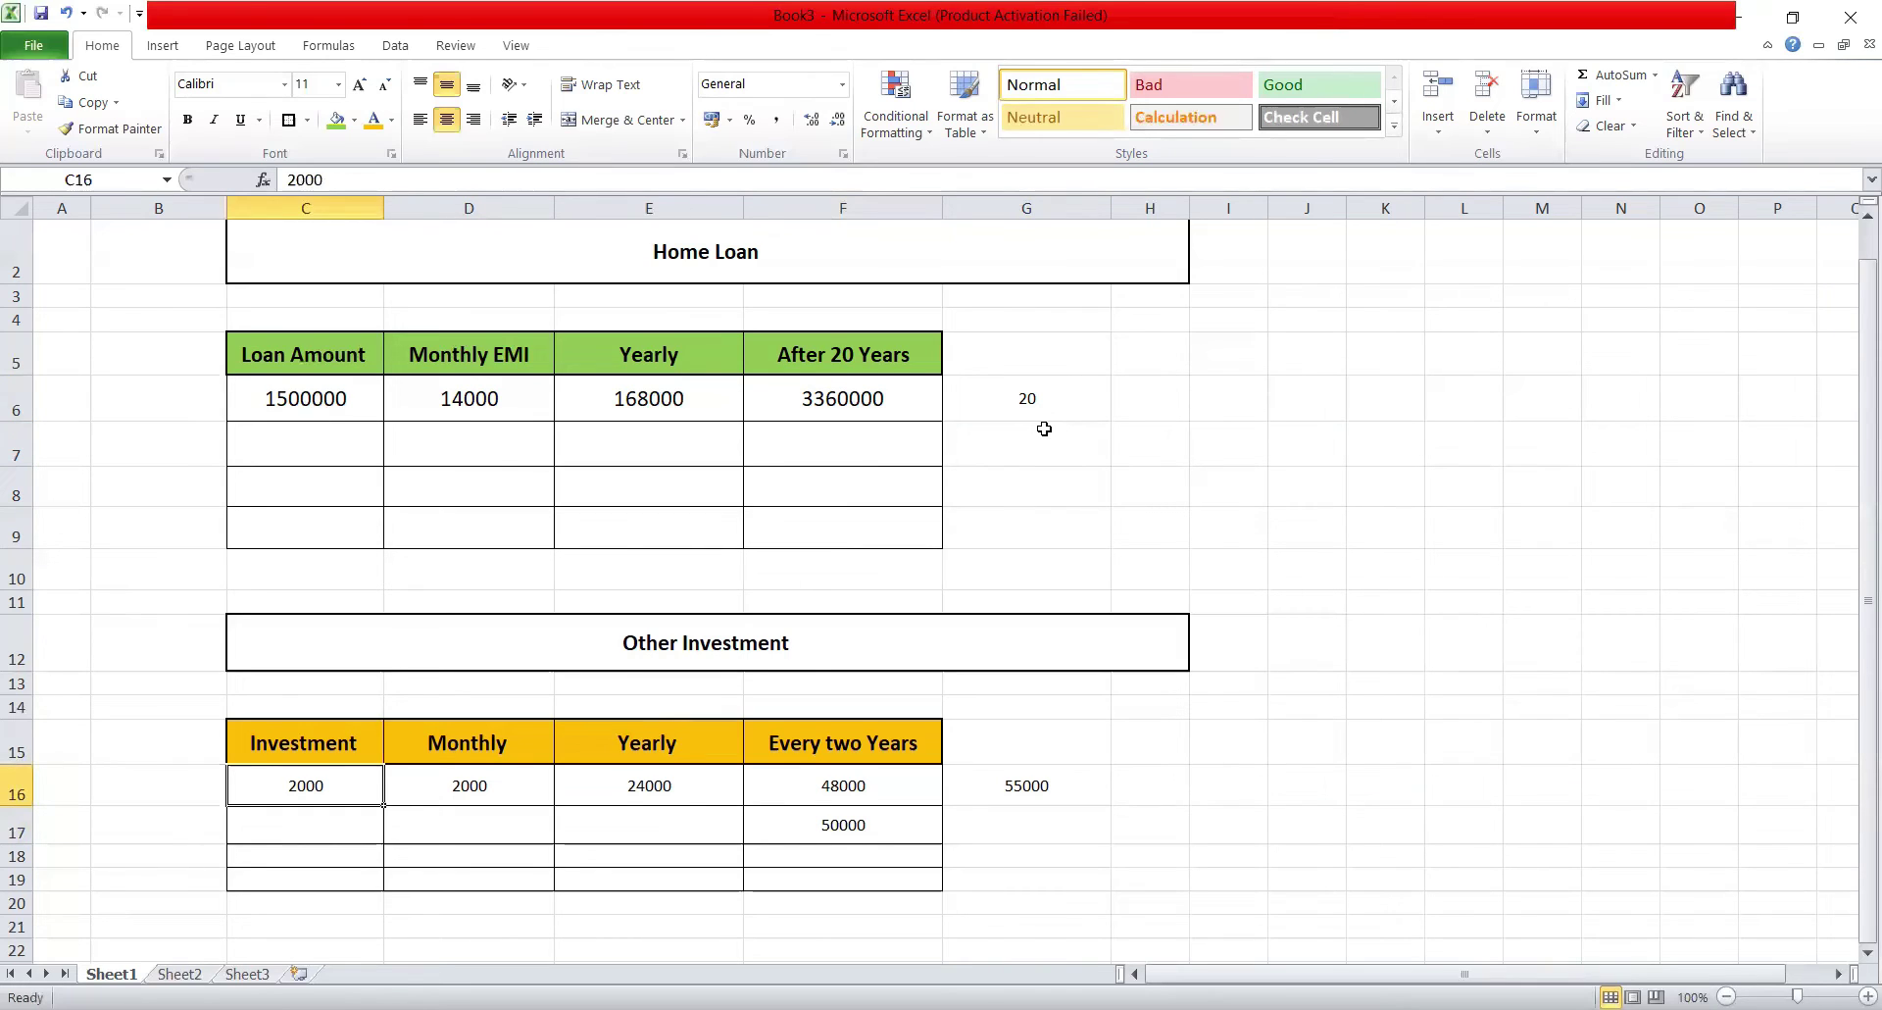
left_click(310, 410)
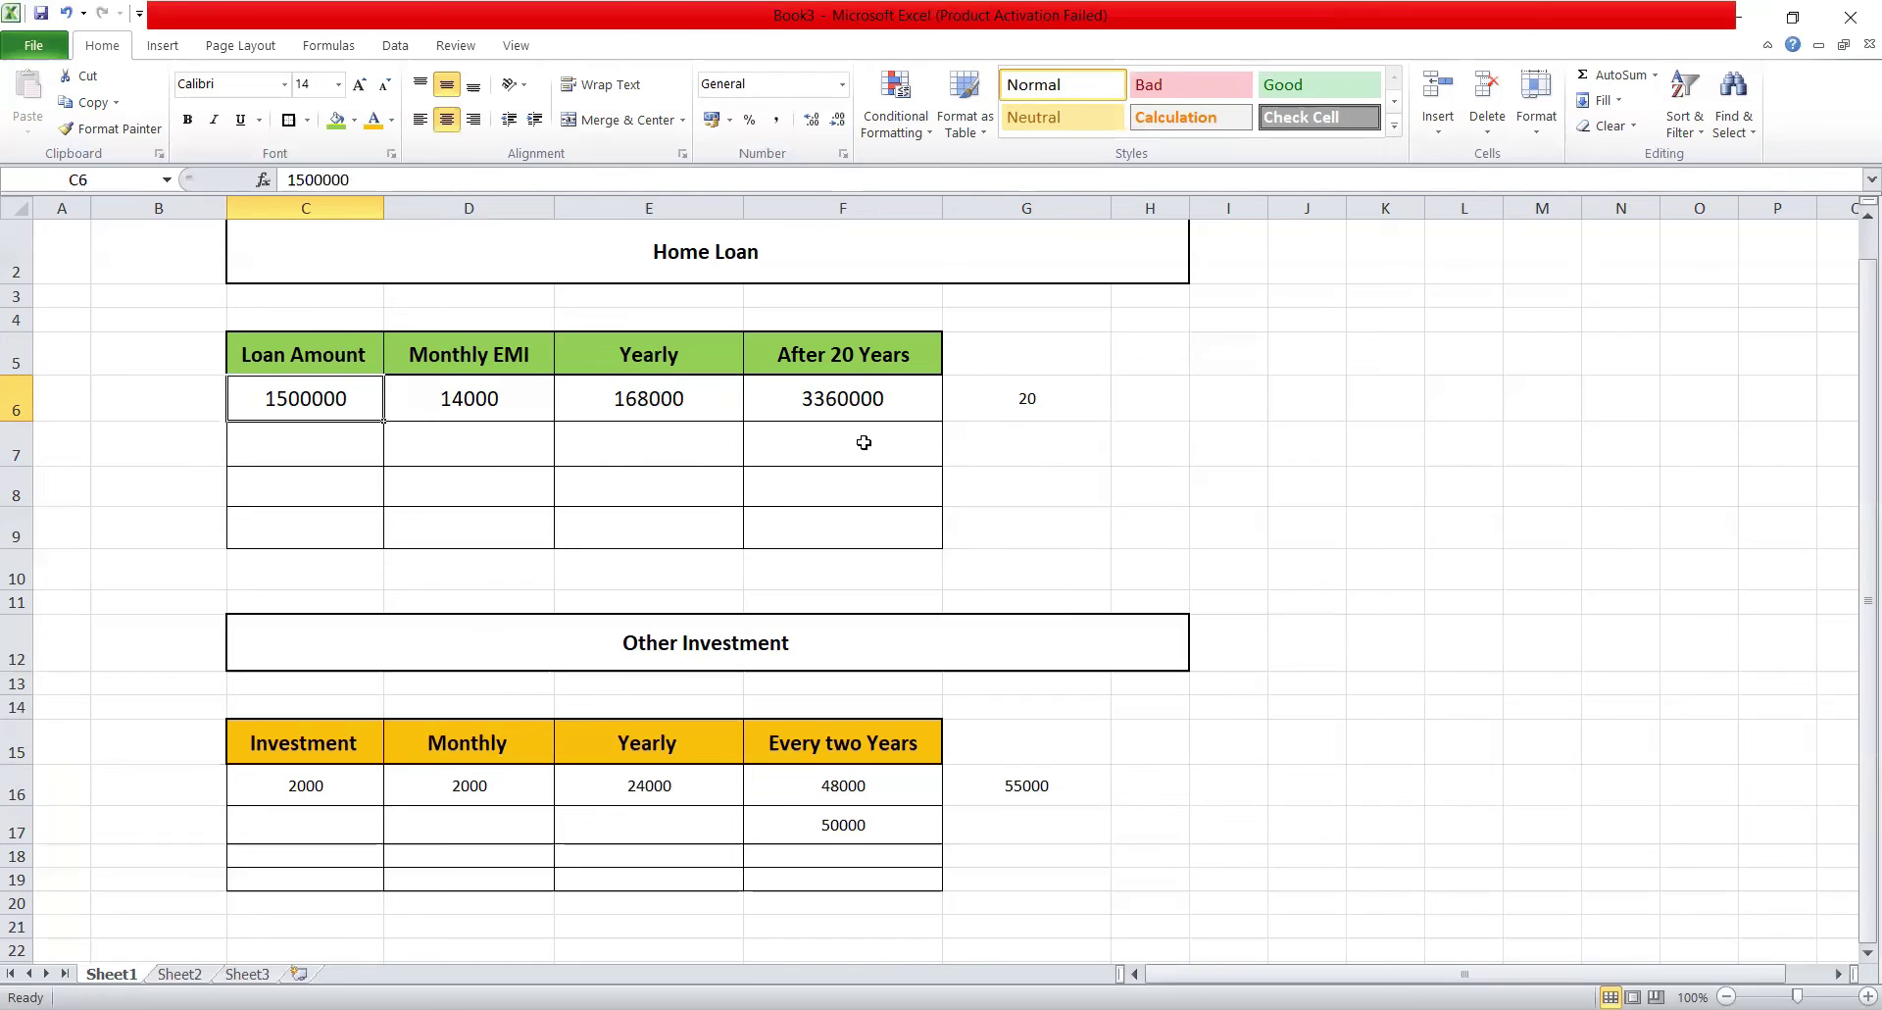
left_click(333, 788)
left_click(545, 406)
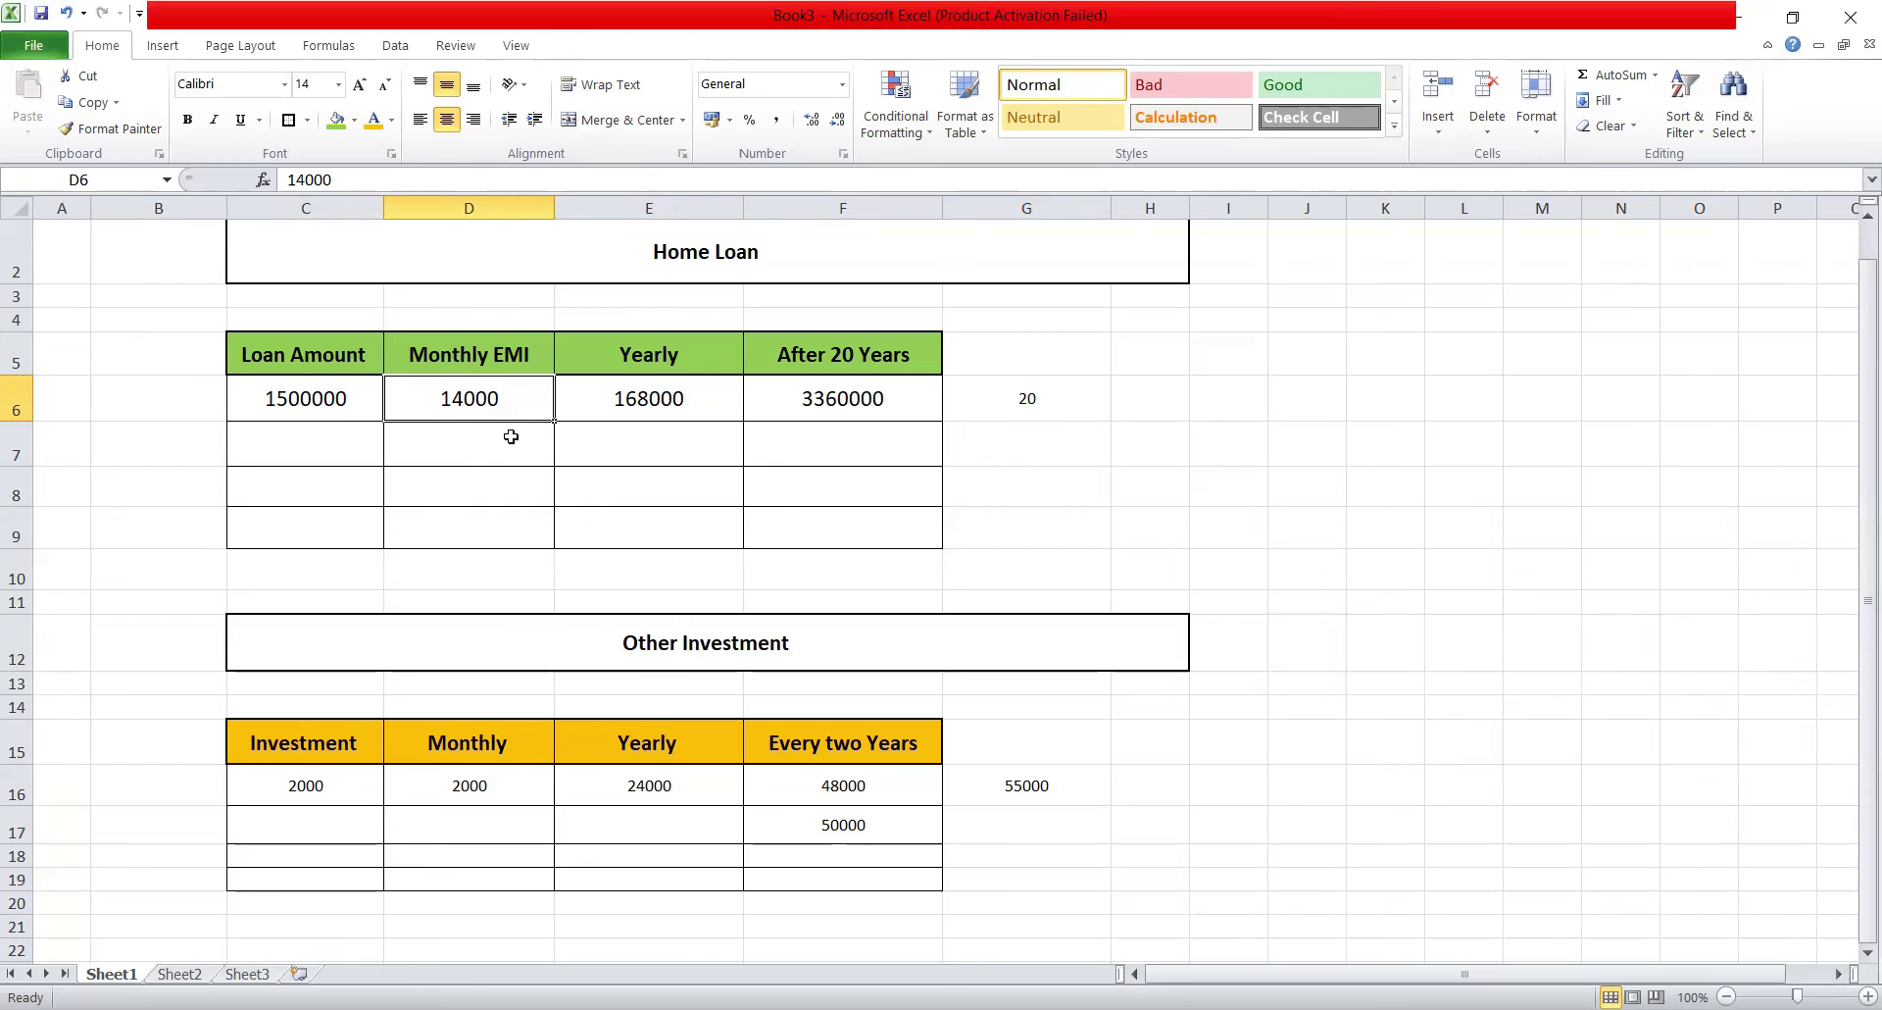
left_click(334, 797)
left_click(455, 792)
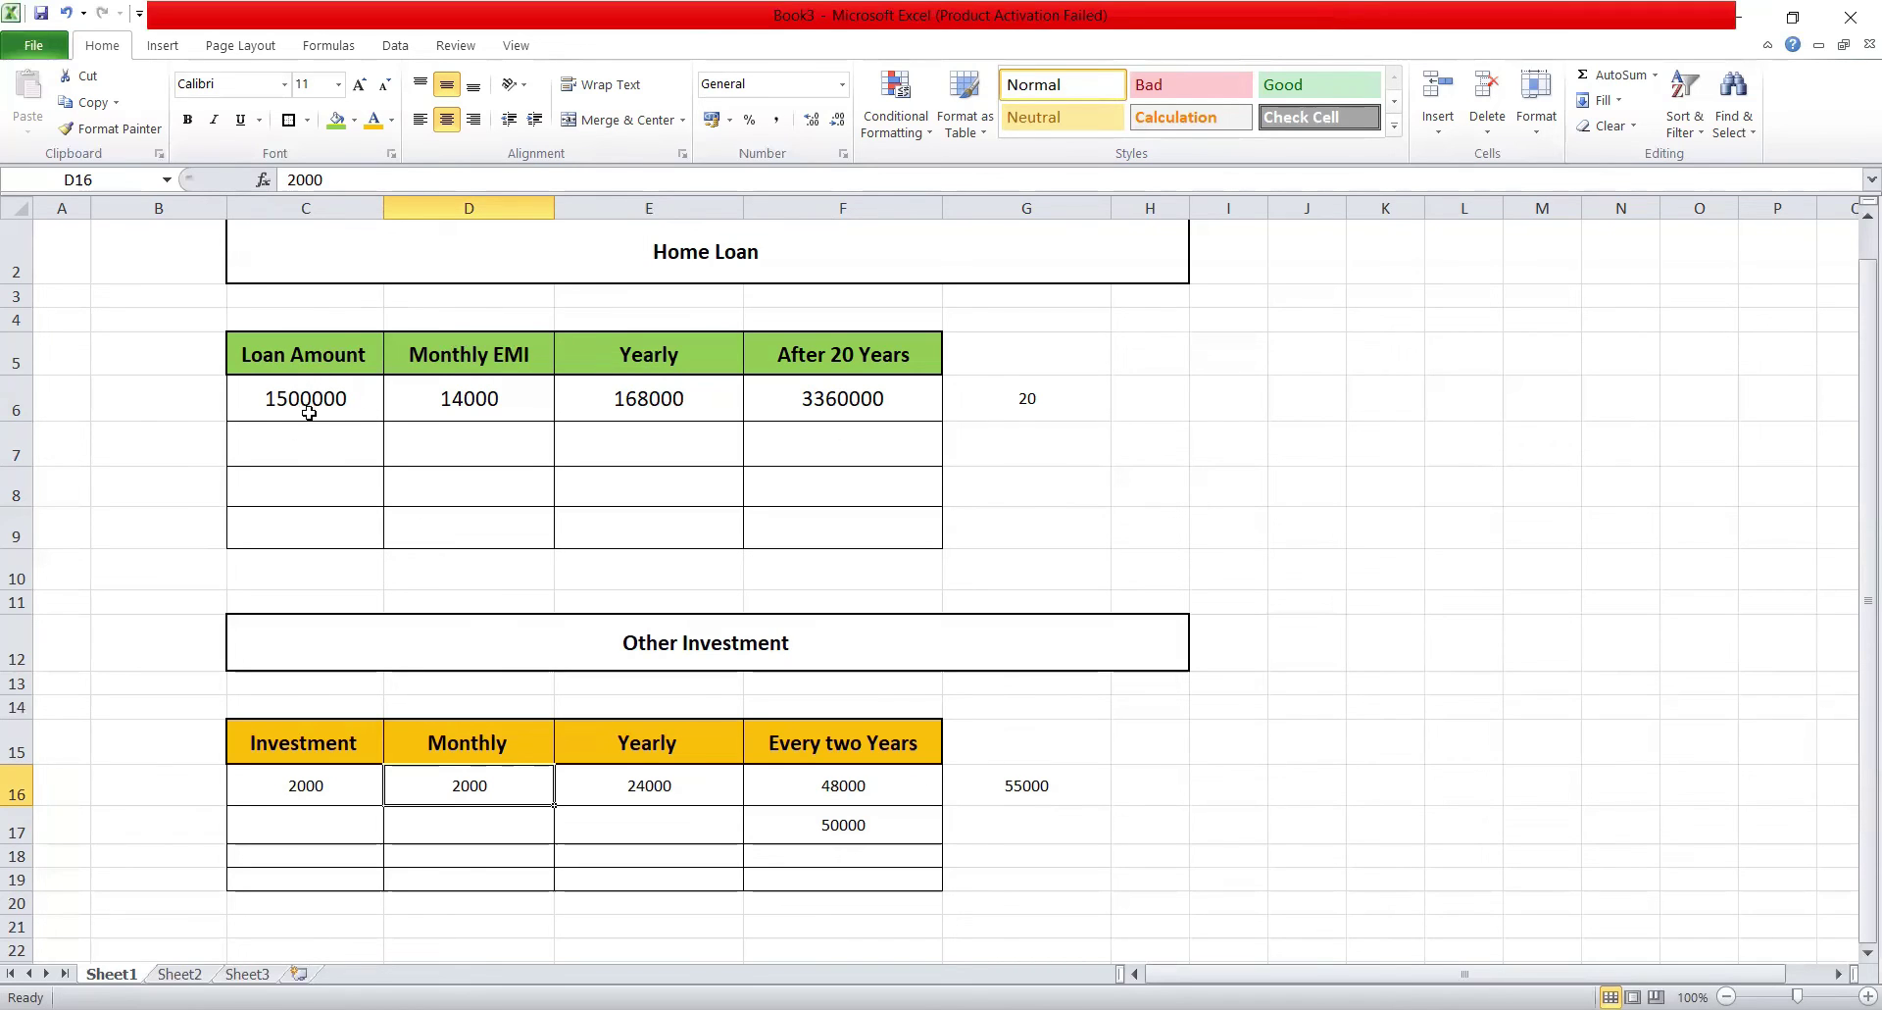
left_click(311, 463)
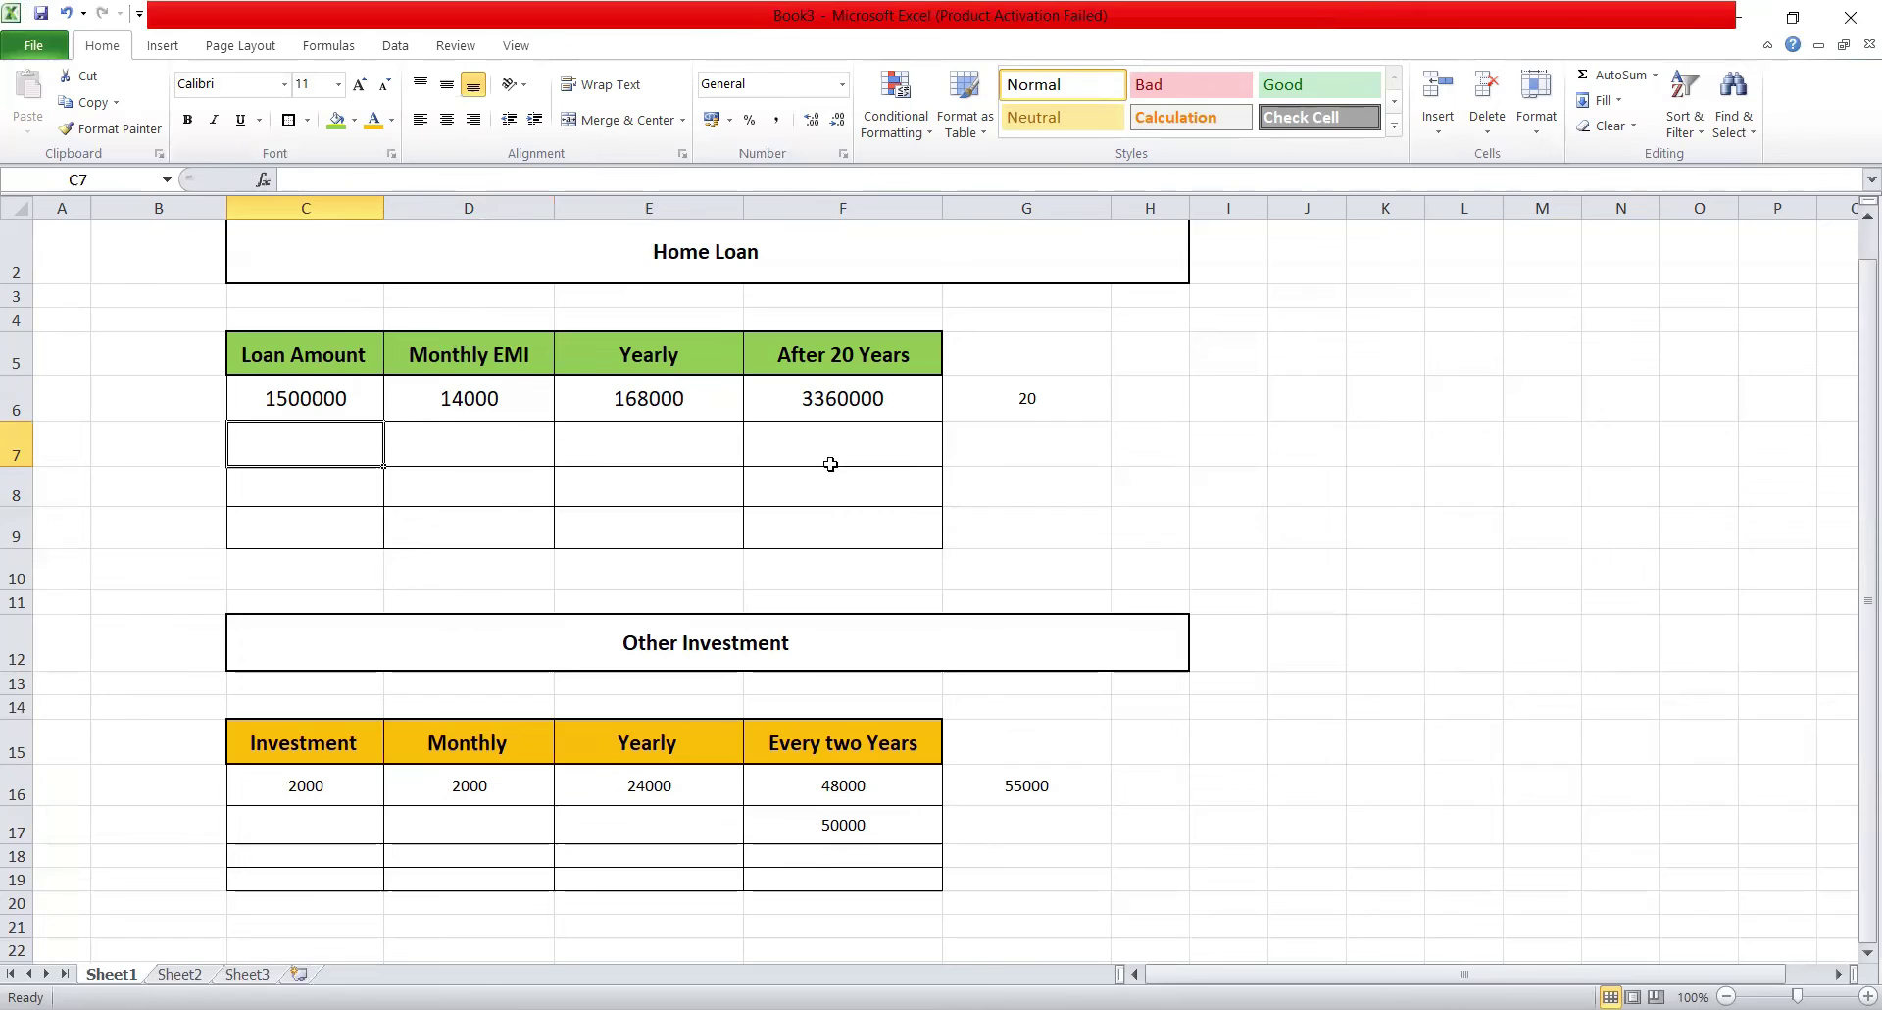
- Enter 2500000 in F7 under After 20 Years and center it horizontally and vertically
left_click(858, 402)
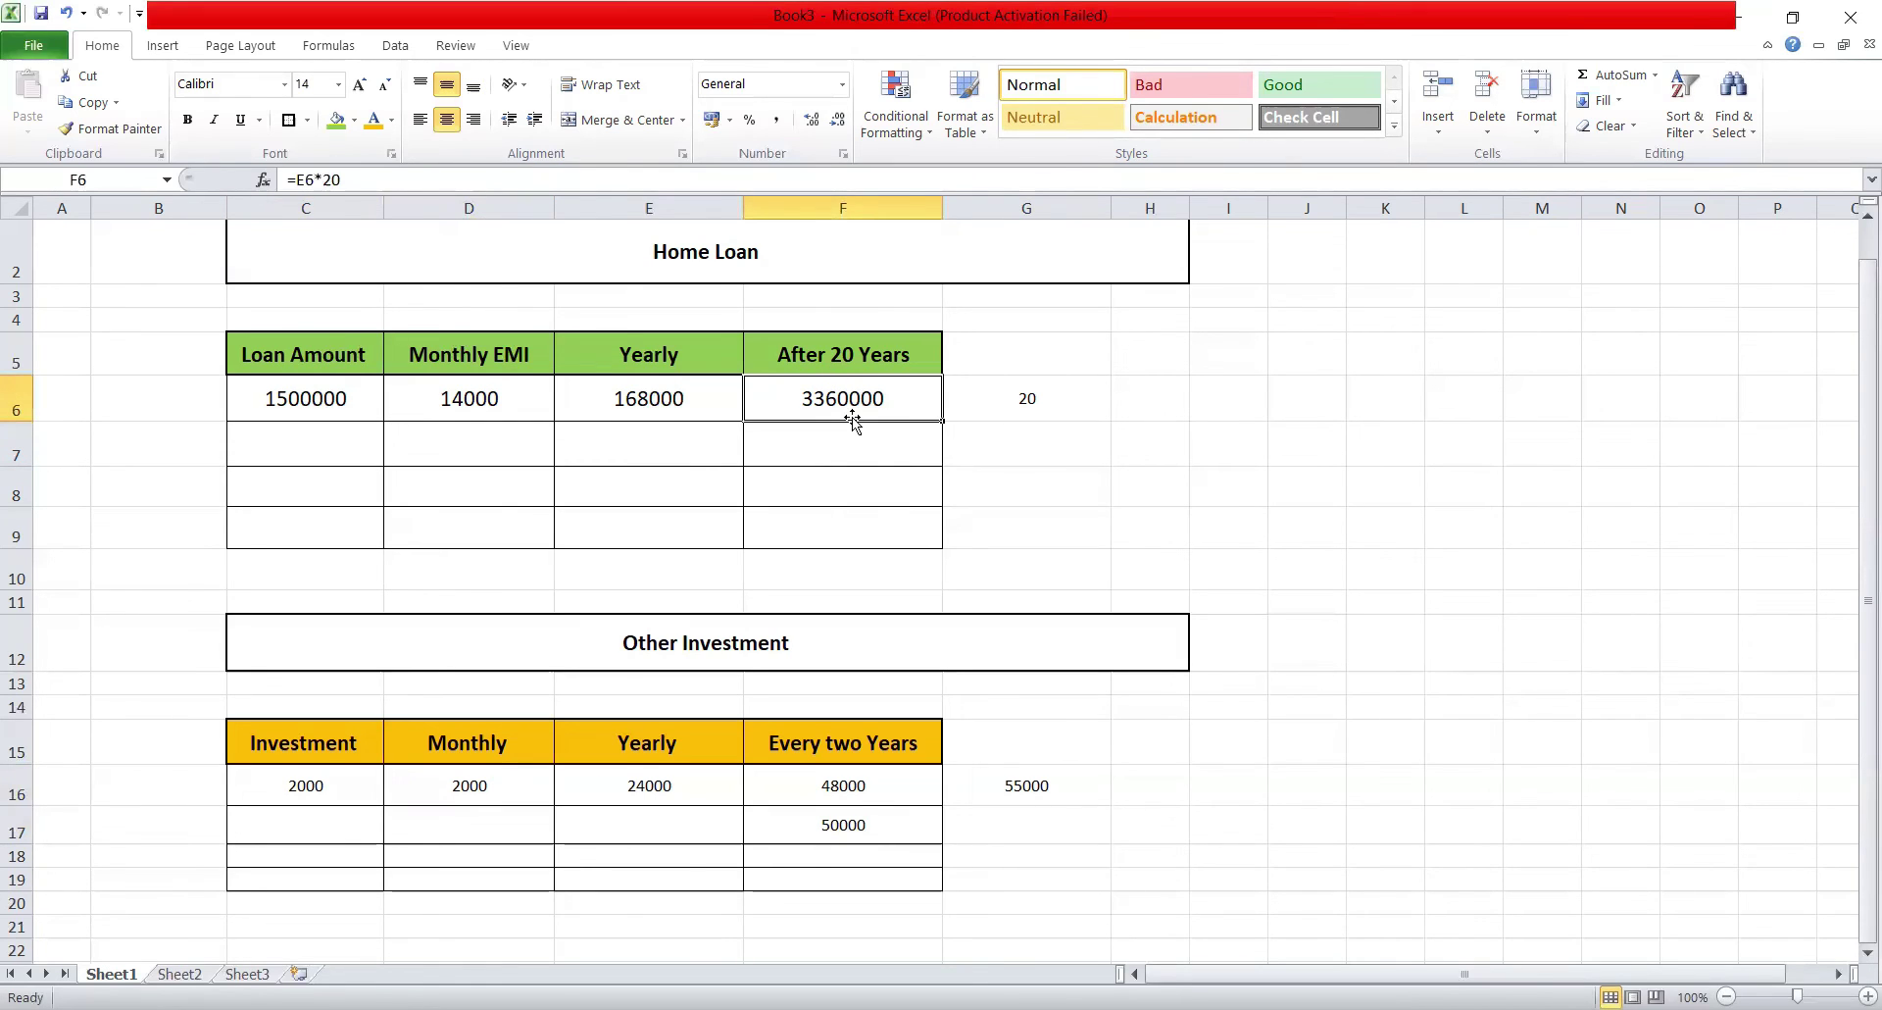
left_click(850, 437)
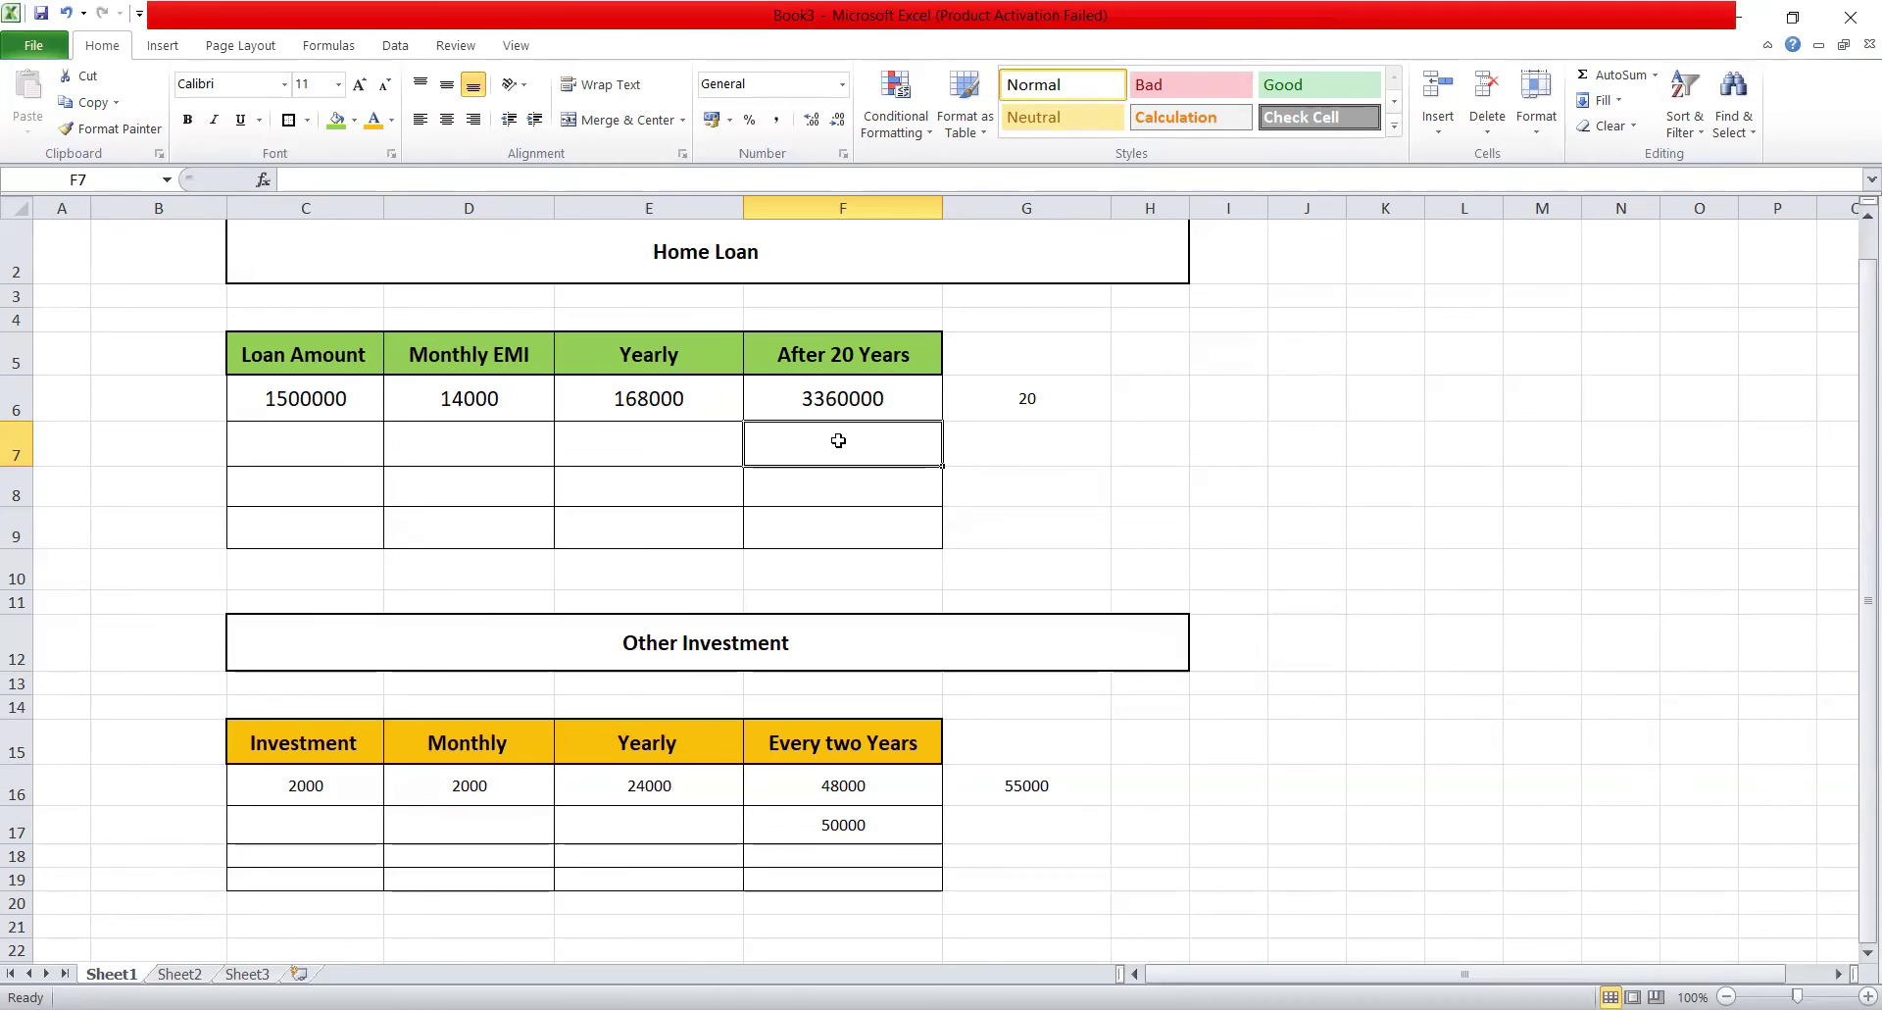
type("25")
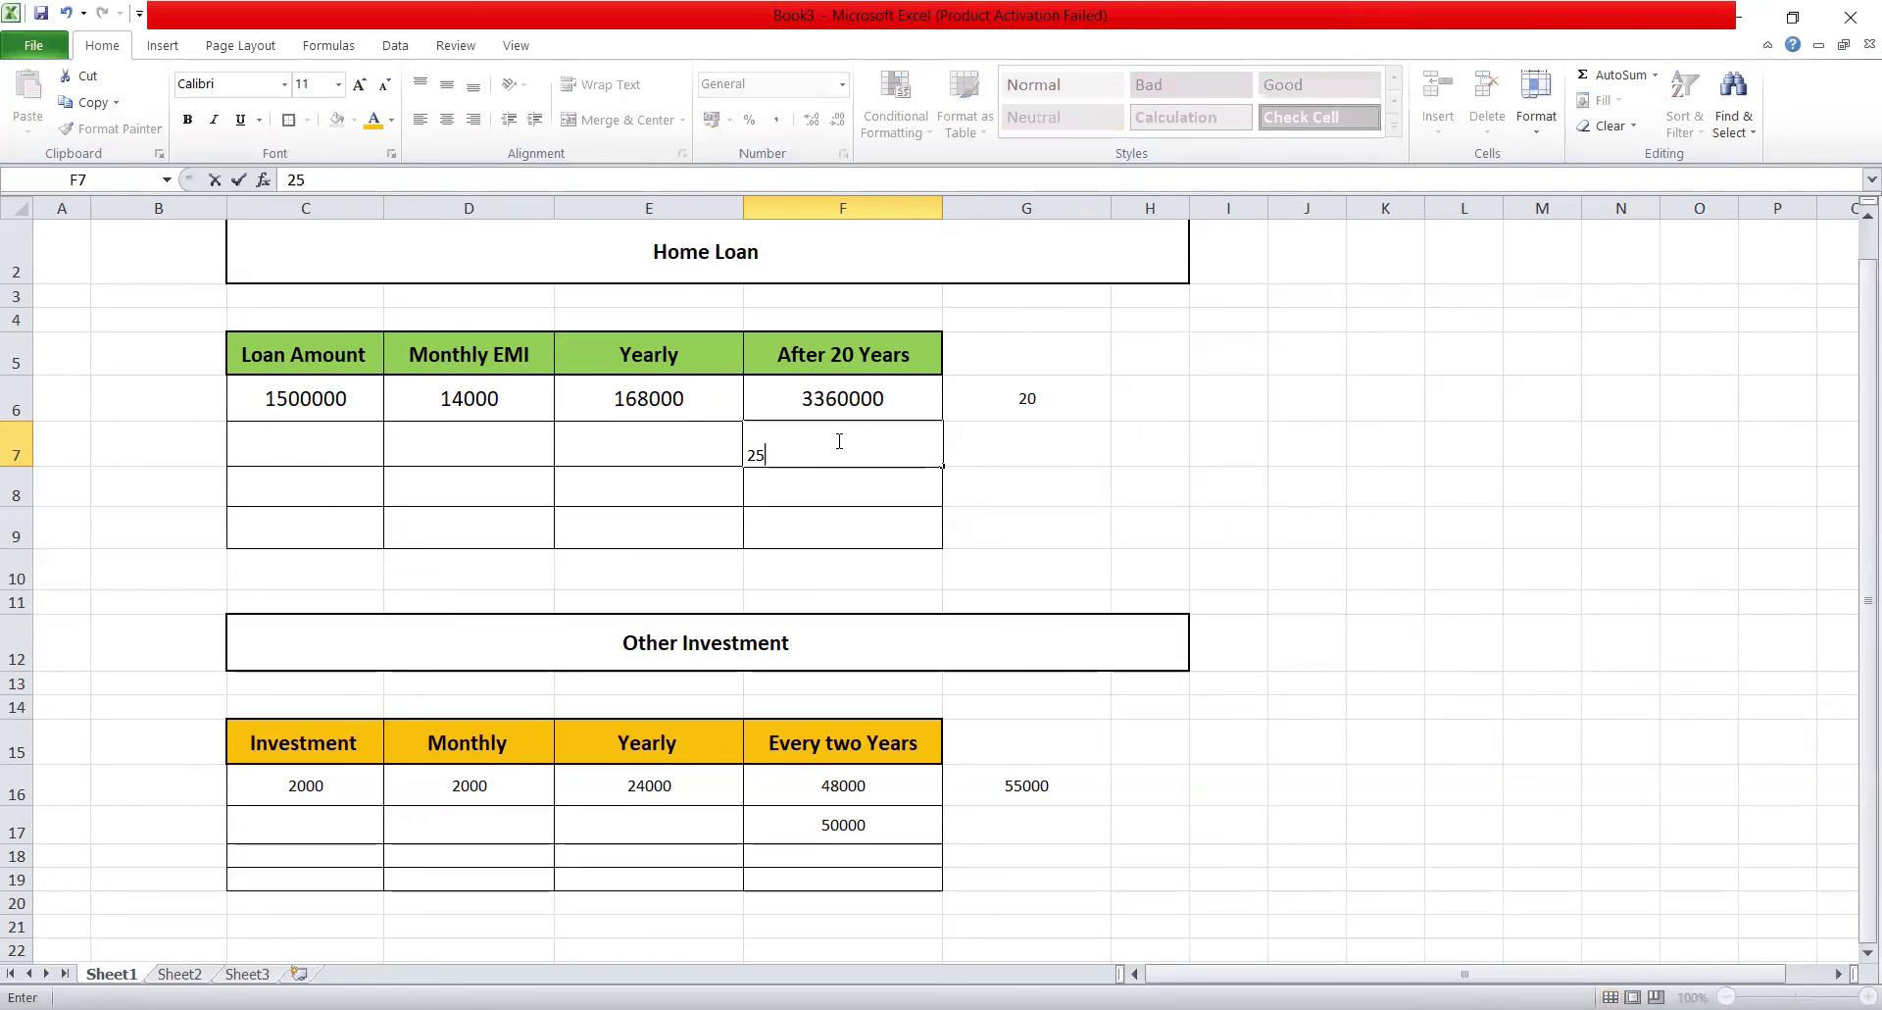
type("00000")
left_click(966, 469)
left_click(921, 448)
left_click(446, 119)
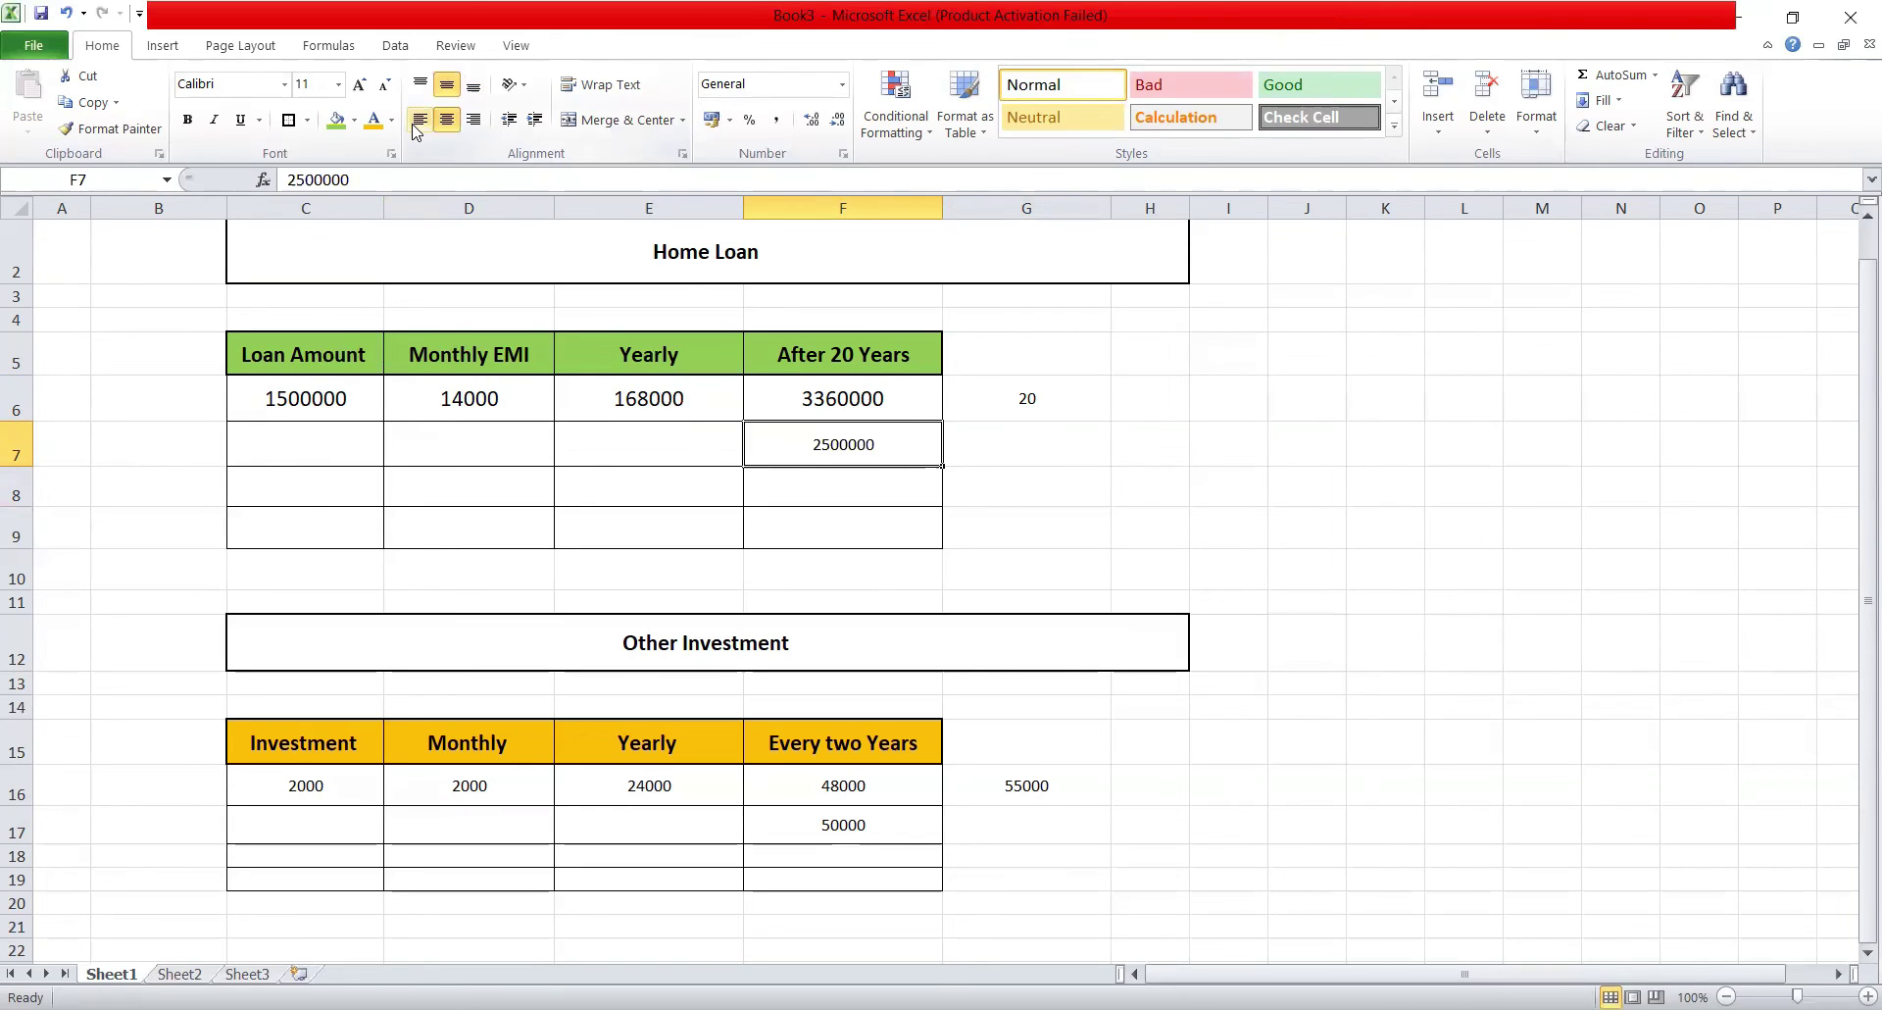
- Format the amount in F7 with font size 14, a green fill matching the Home Loan headers, and black text
left_click(309, 84)
type("14")
left_click(1241, 490)
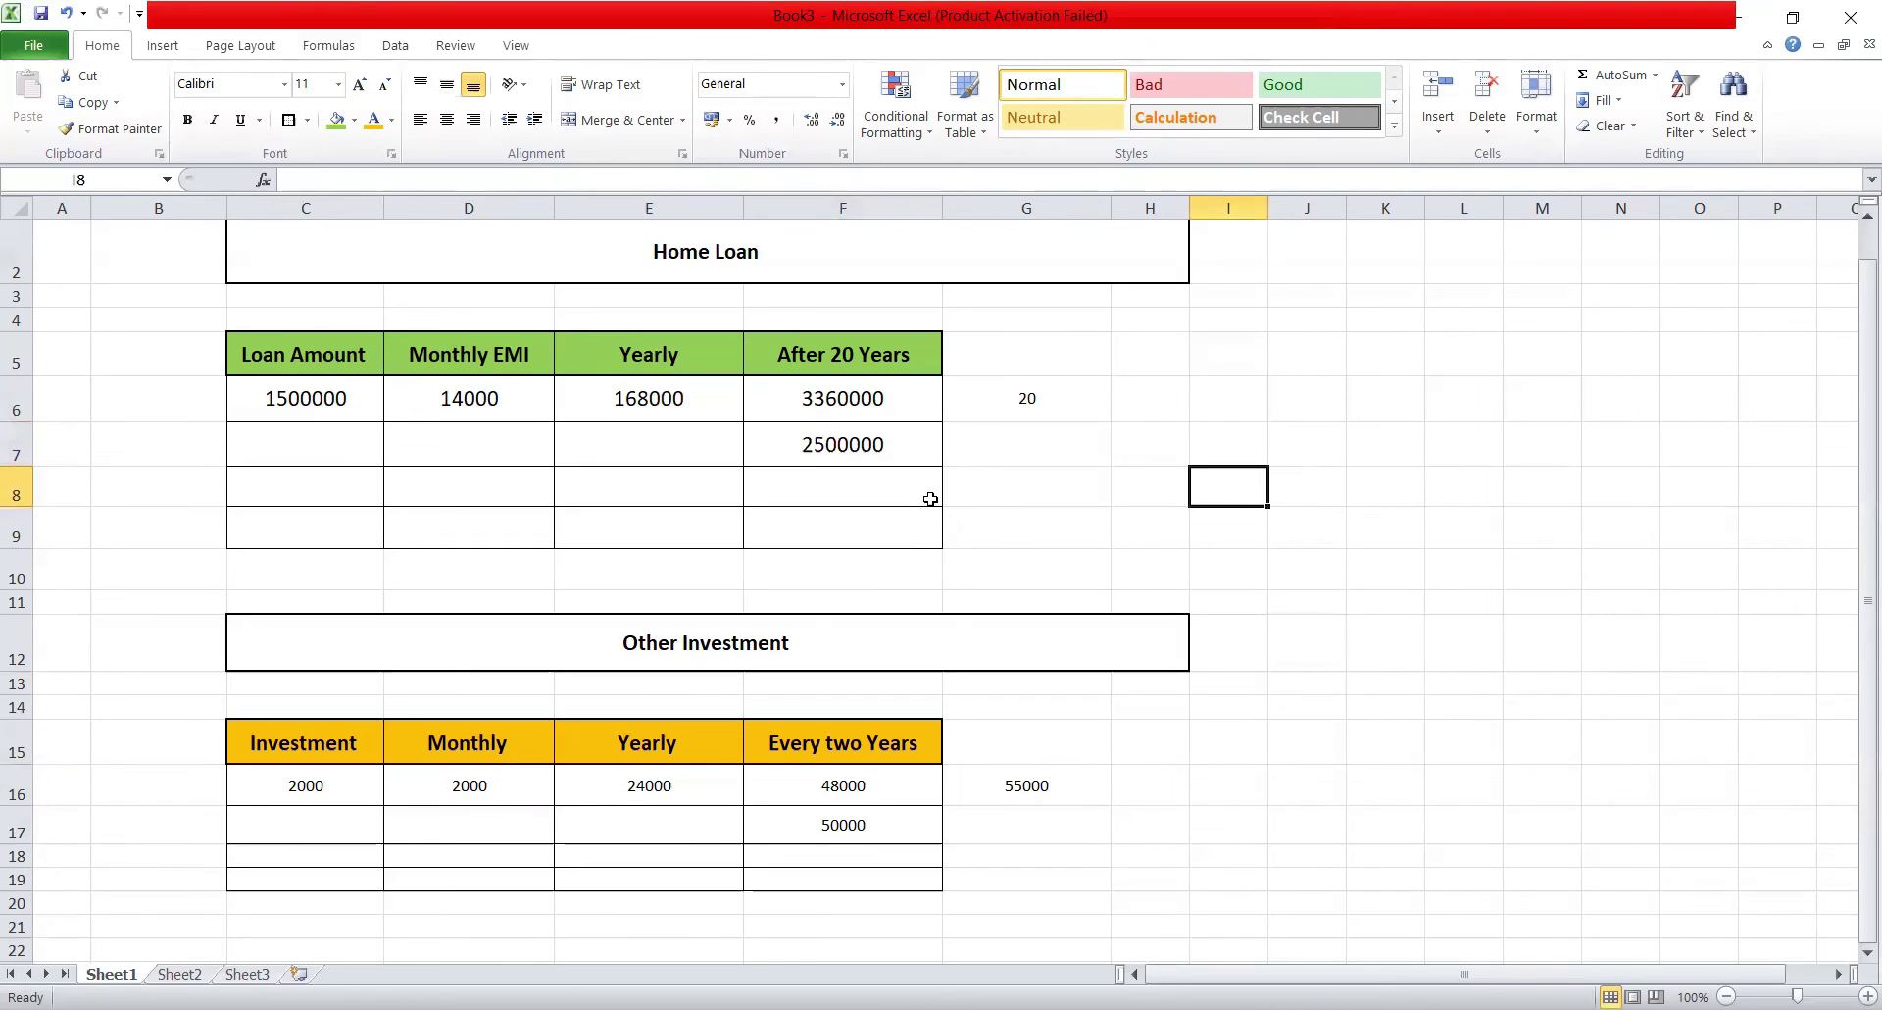
left_click(884, 447)
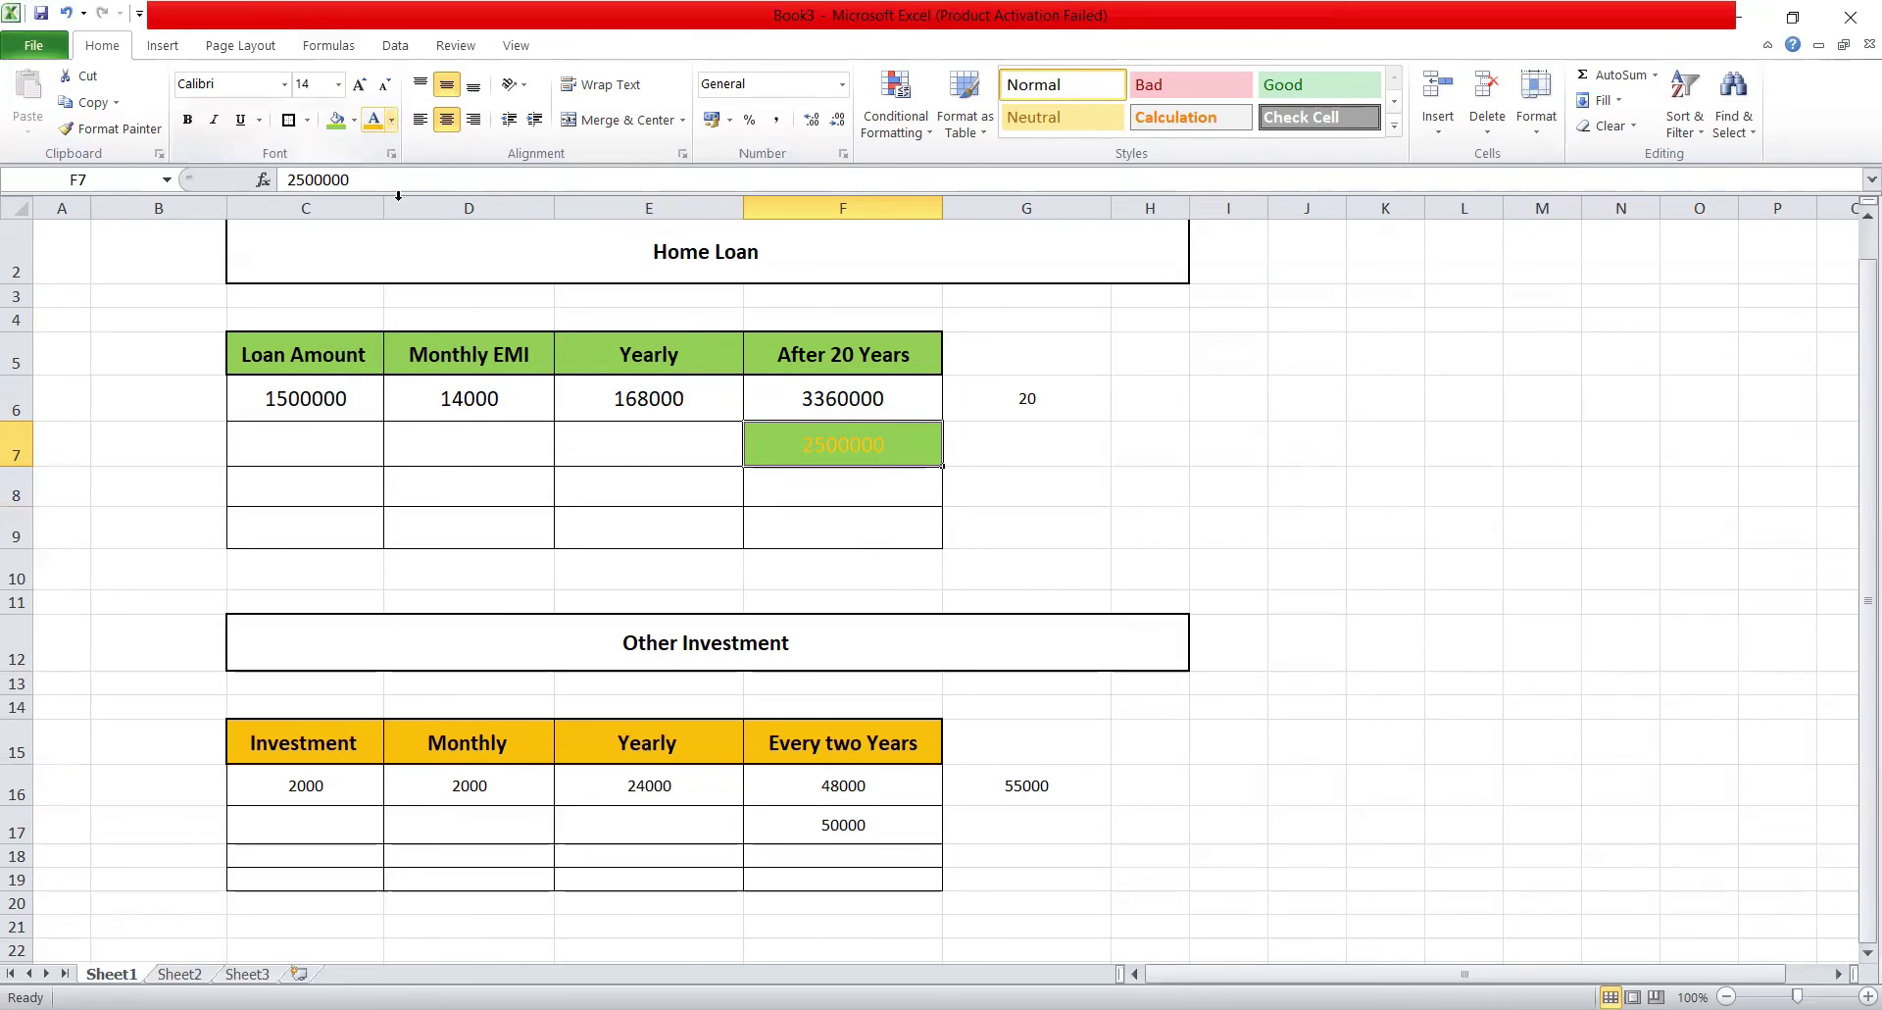
left_click(1199, 522)
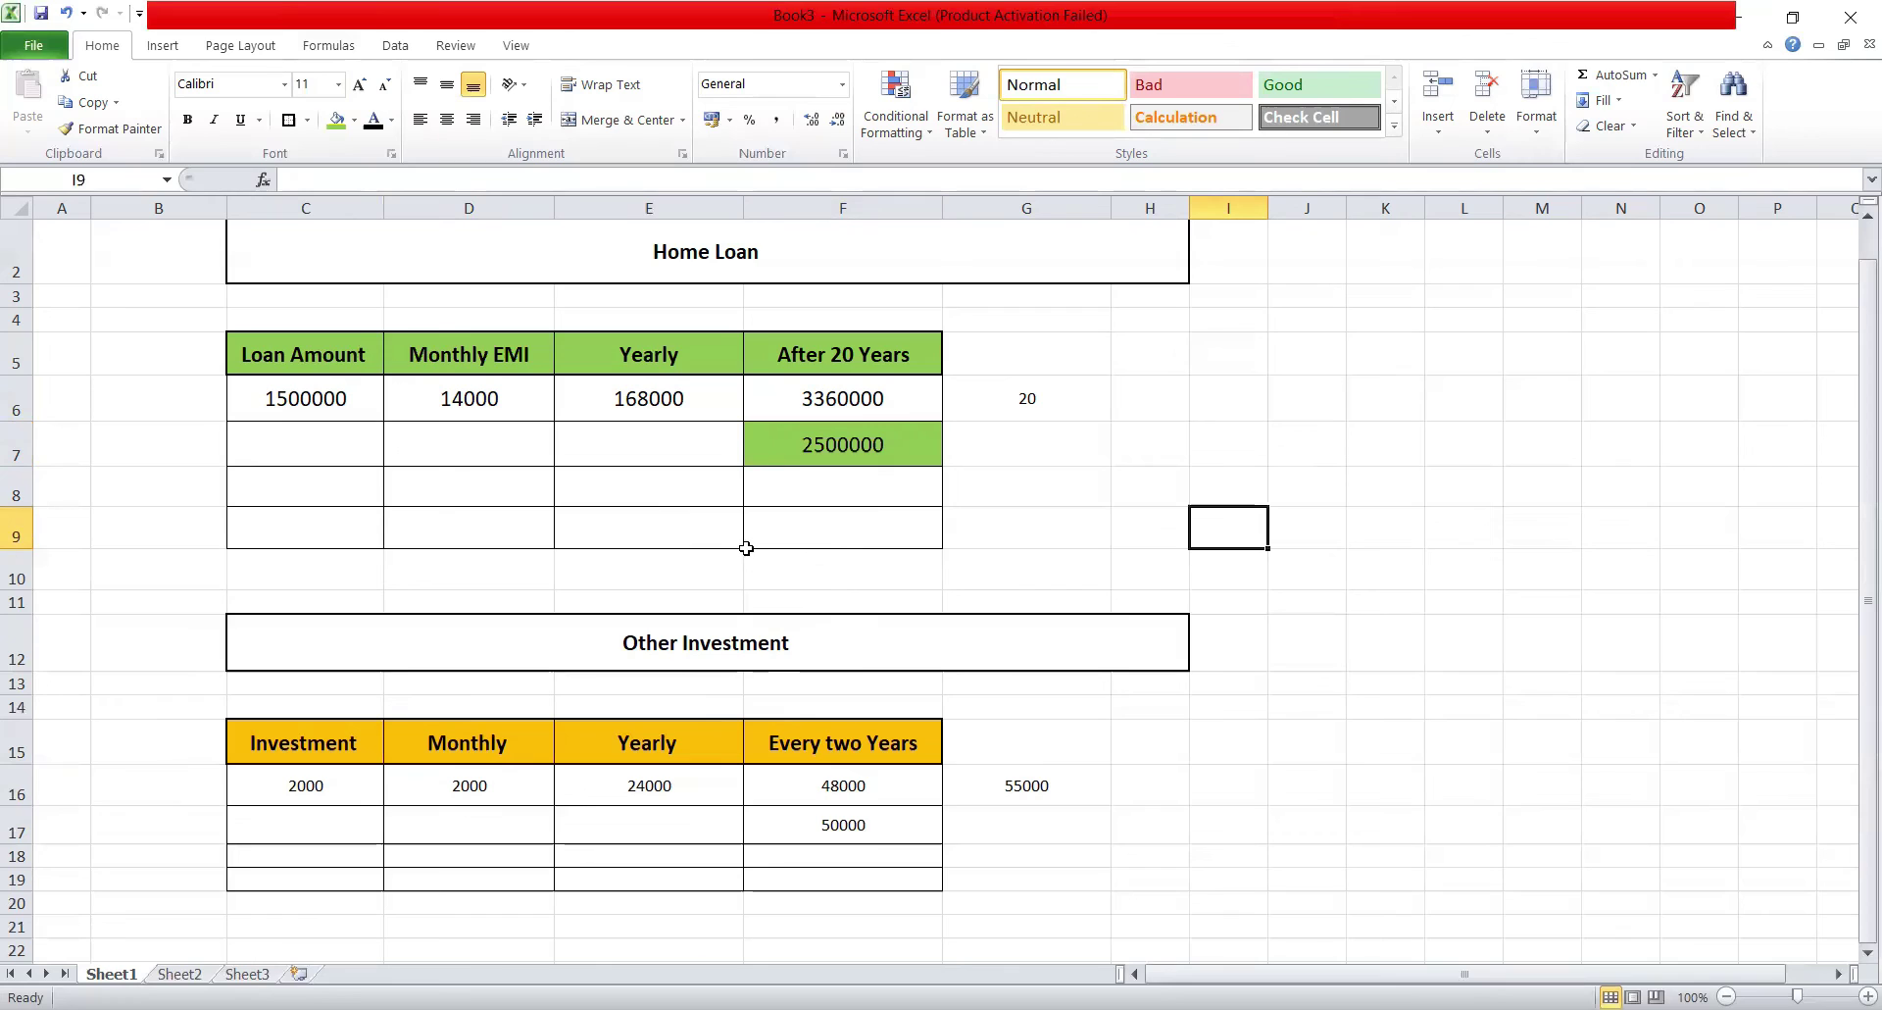
- Compare the loan's 20-year repayment in F6 with the Other Investment row from C16 through G16
left_click(828, 401)
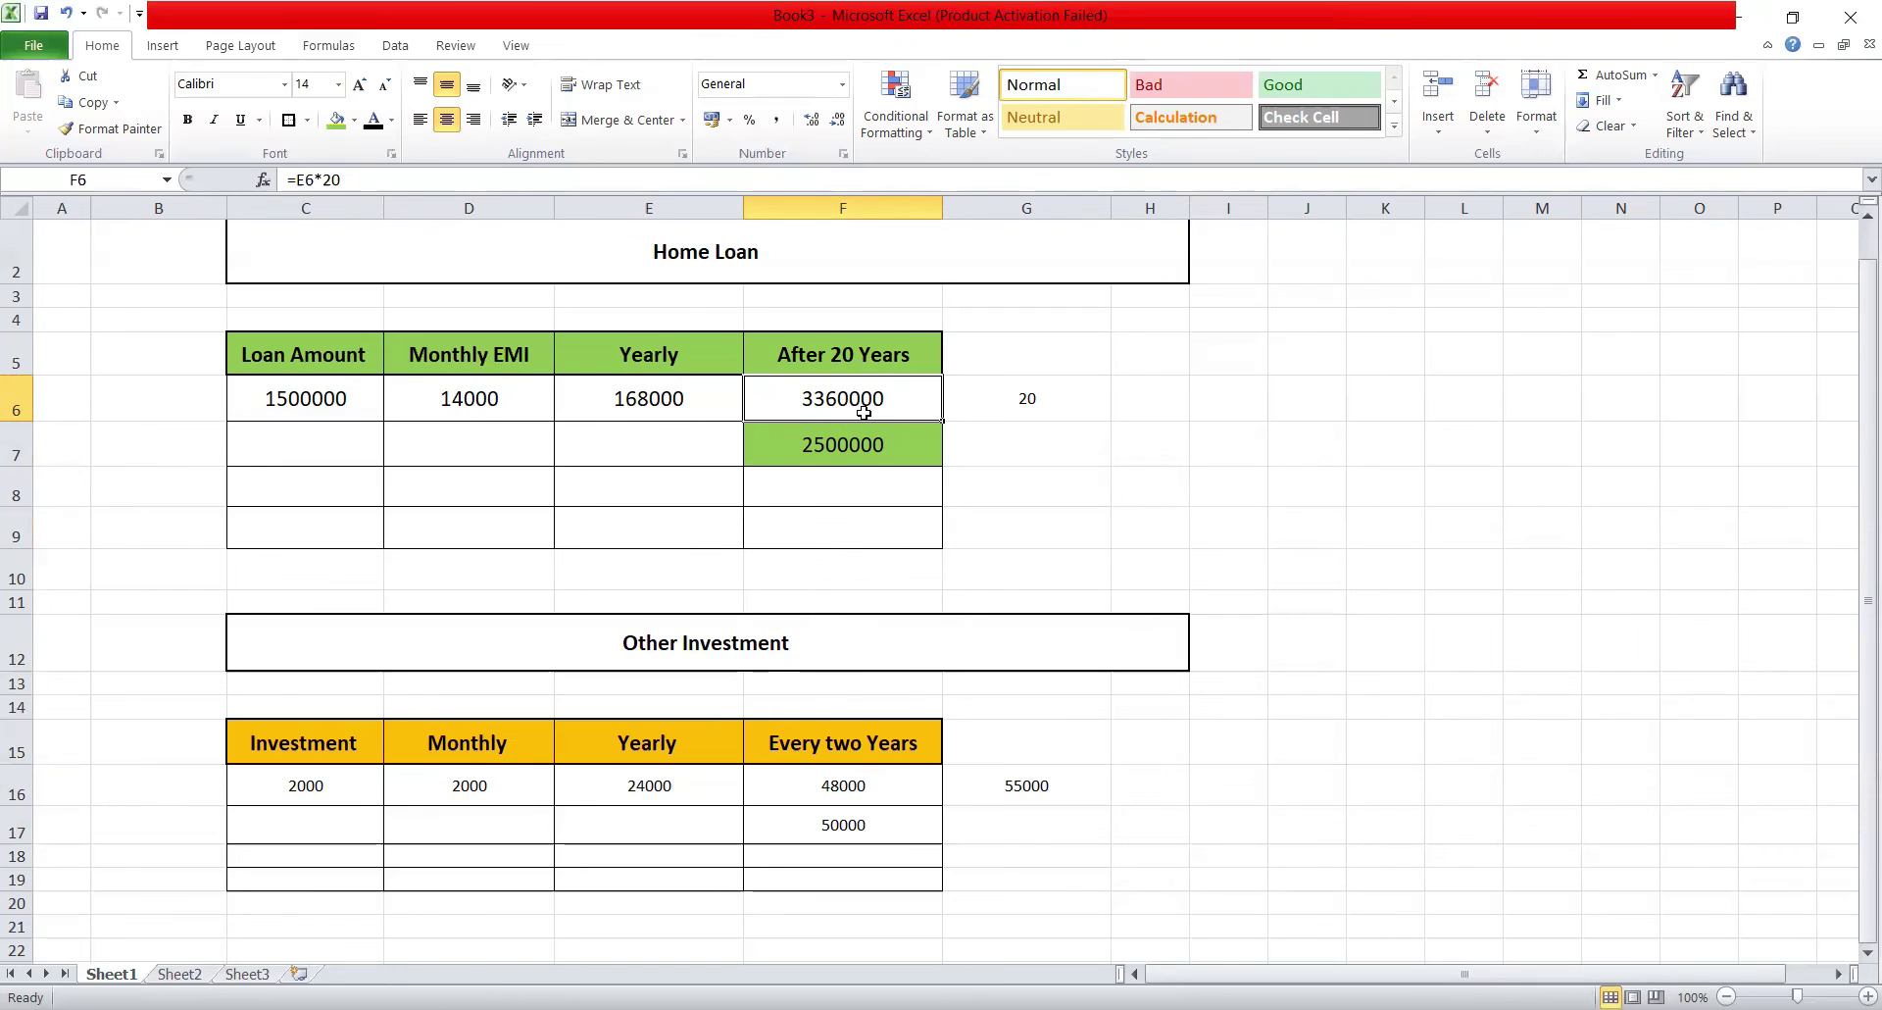
left_click(612, 789)
left_click(364, 791)
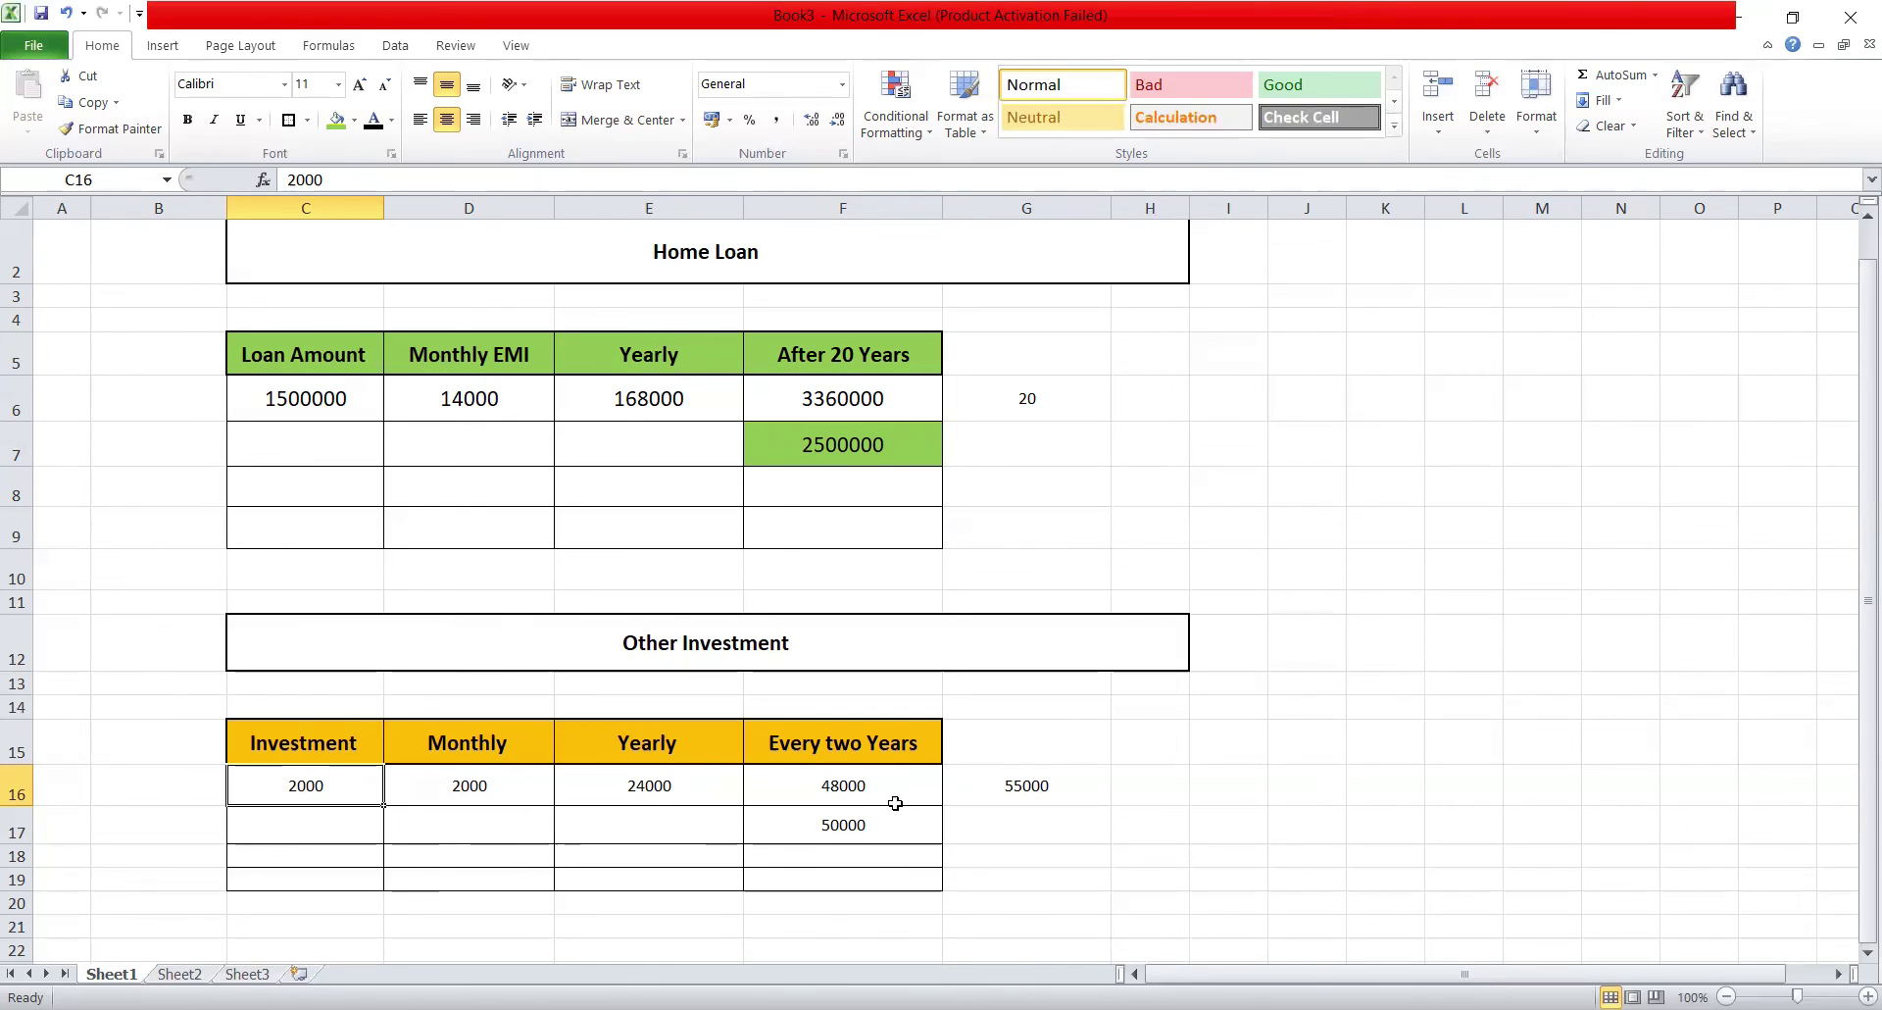
left_click(1031, 789)
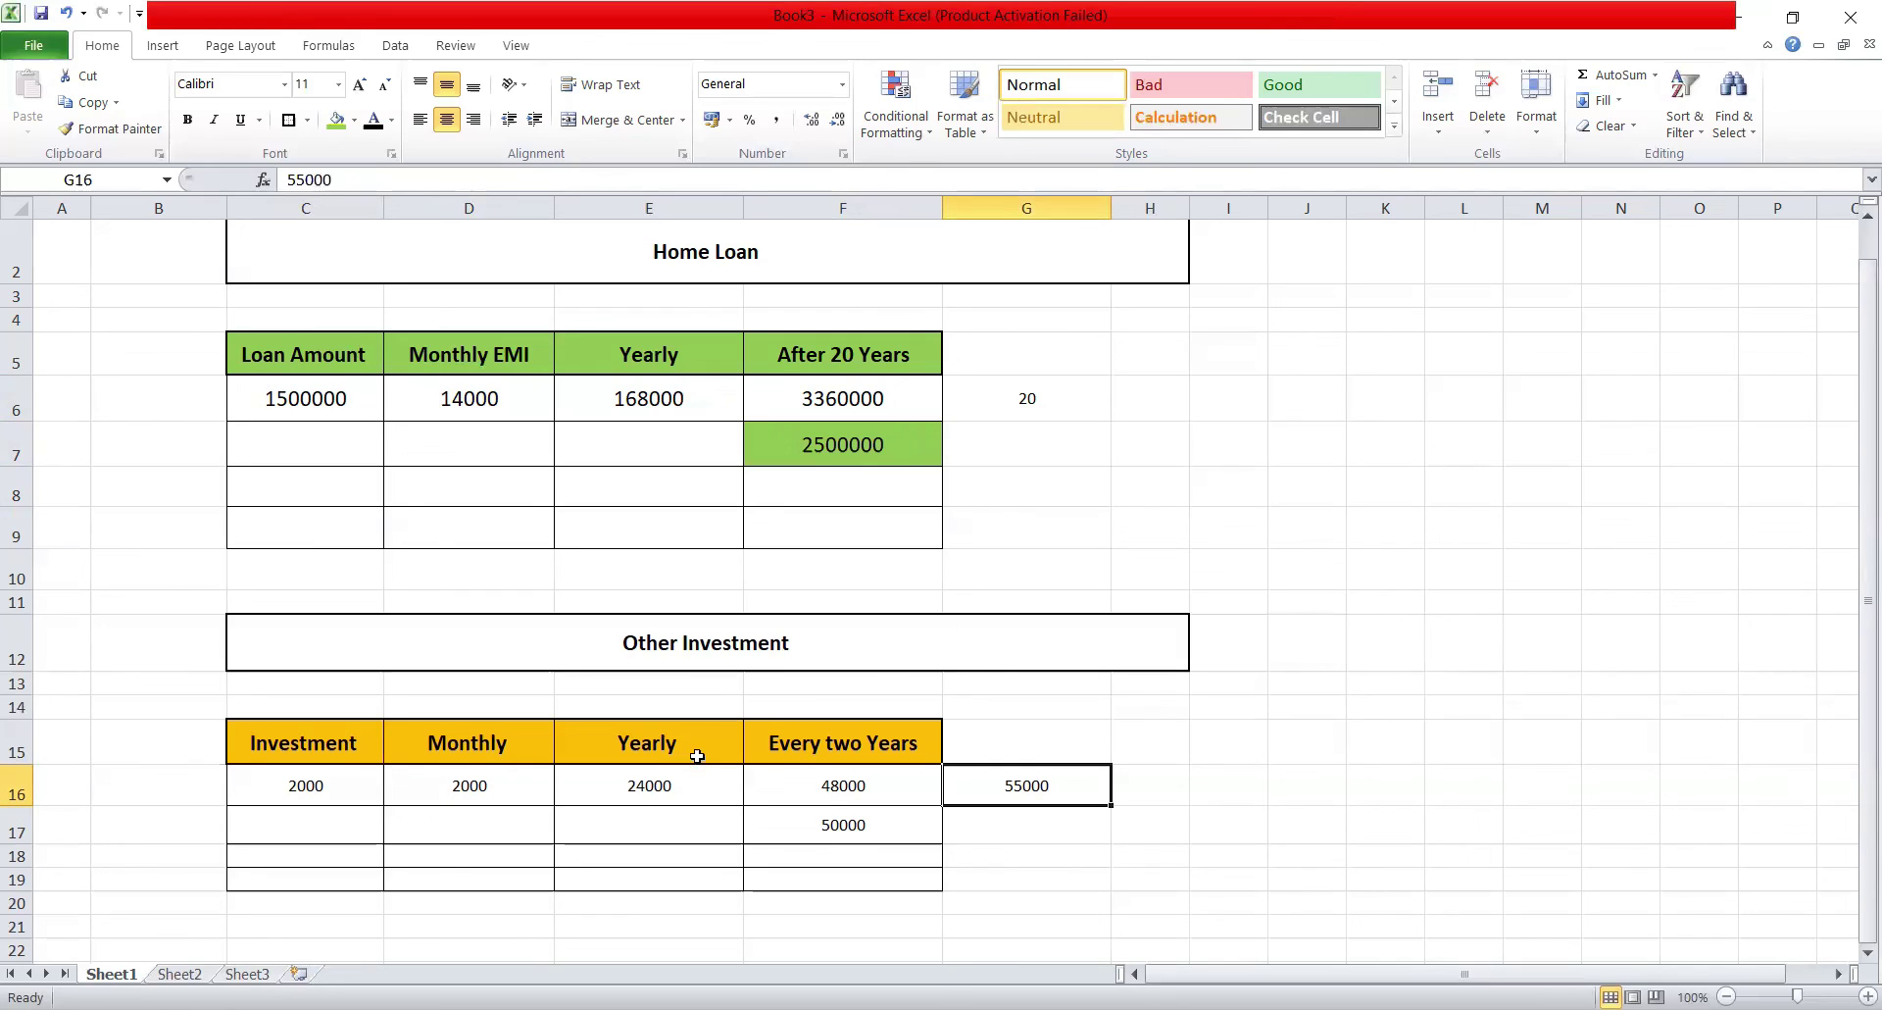
left_click(1123, 847)
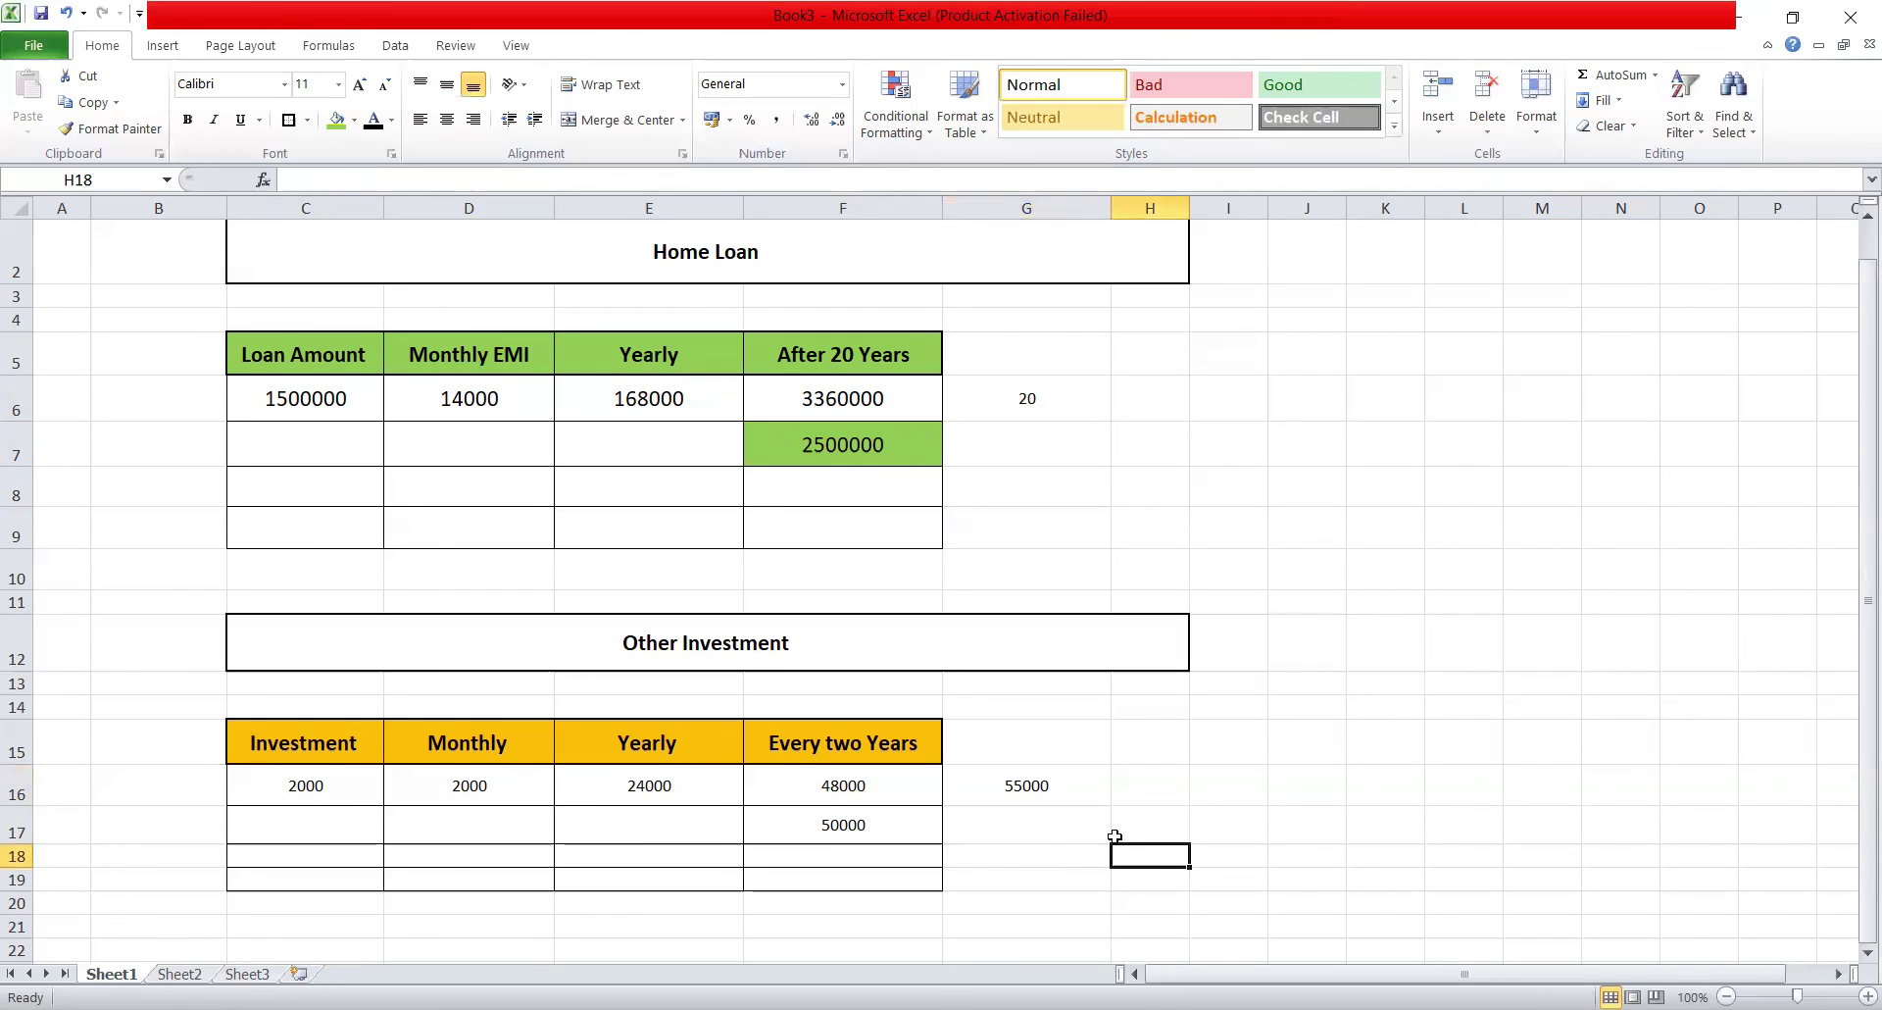